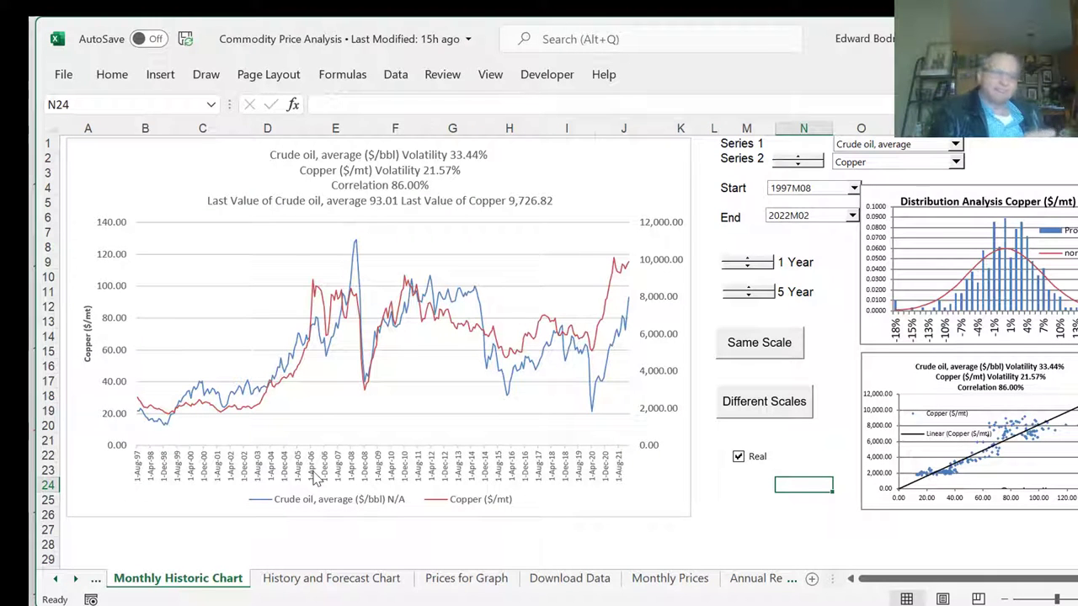
- Go to the Monthly Prices data's final row, 2022M02, with crude oil average 93.54
{"action": "left_click", "coordinate": [54, 584]}
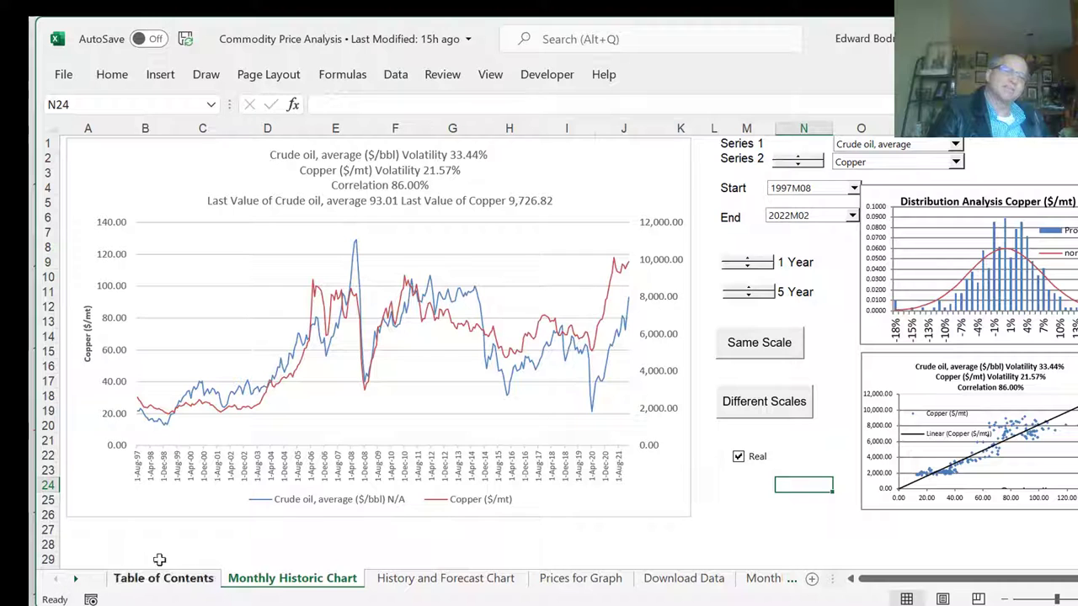
{"action": "left_click", "coordinate": [168, 586]}
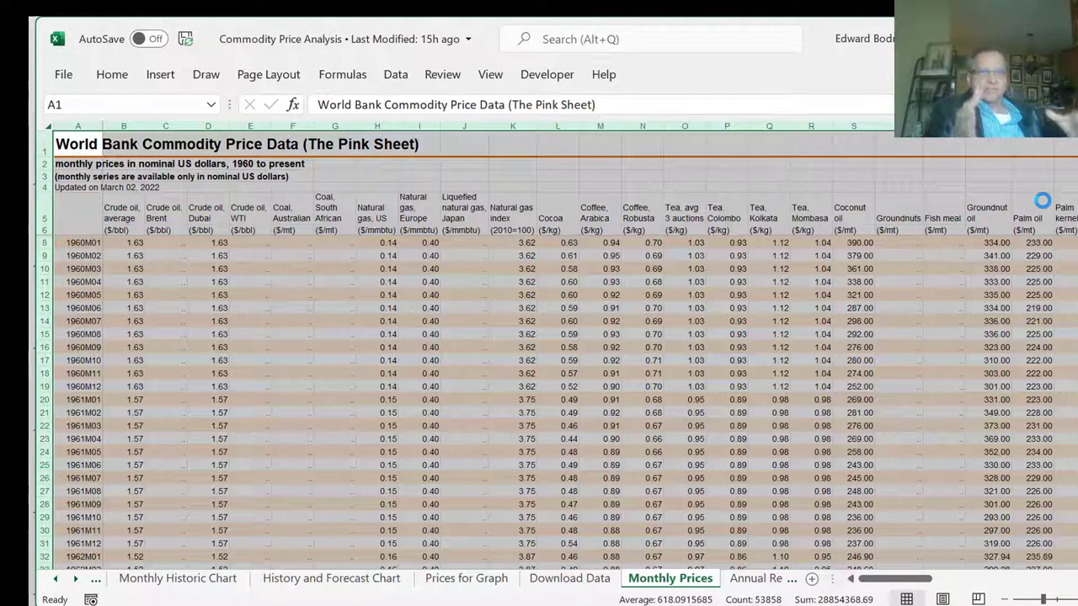
{"action": "left_click", "coordinate": [373, 311]}
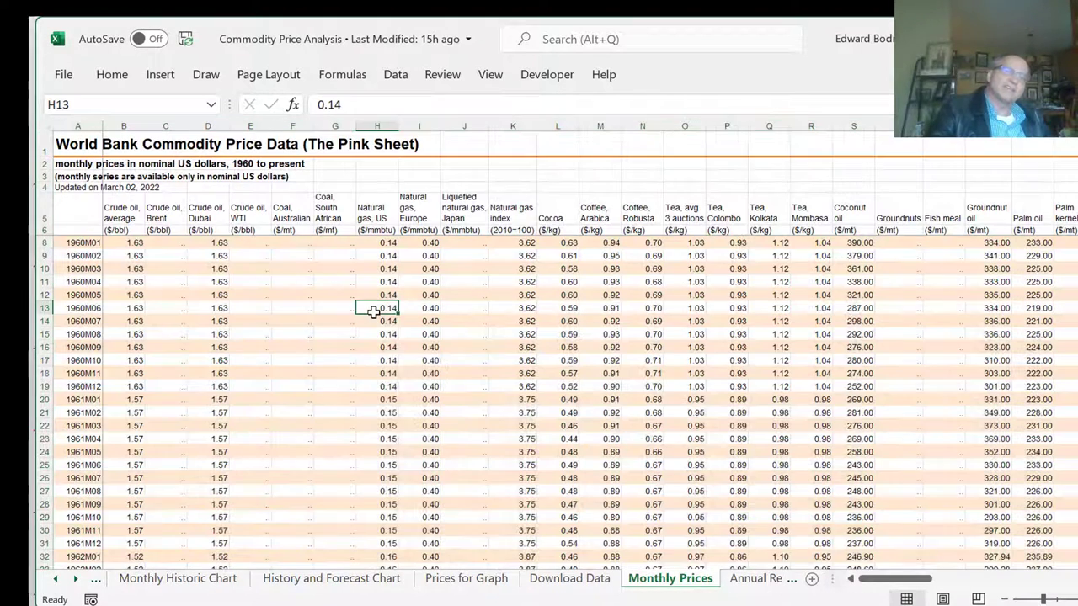
{"action": "key", "text": "Left"}
{"action": "key", "text": "Left"}
{"action": "key", "text": "Left"}
{"action": "key", "text": "Left"}
{"action": "key", "text": "Left"}
{"action": "key", "text": "Left"}
{"action": "key", "text": "Left"}
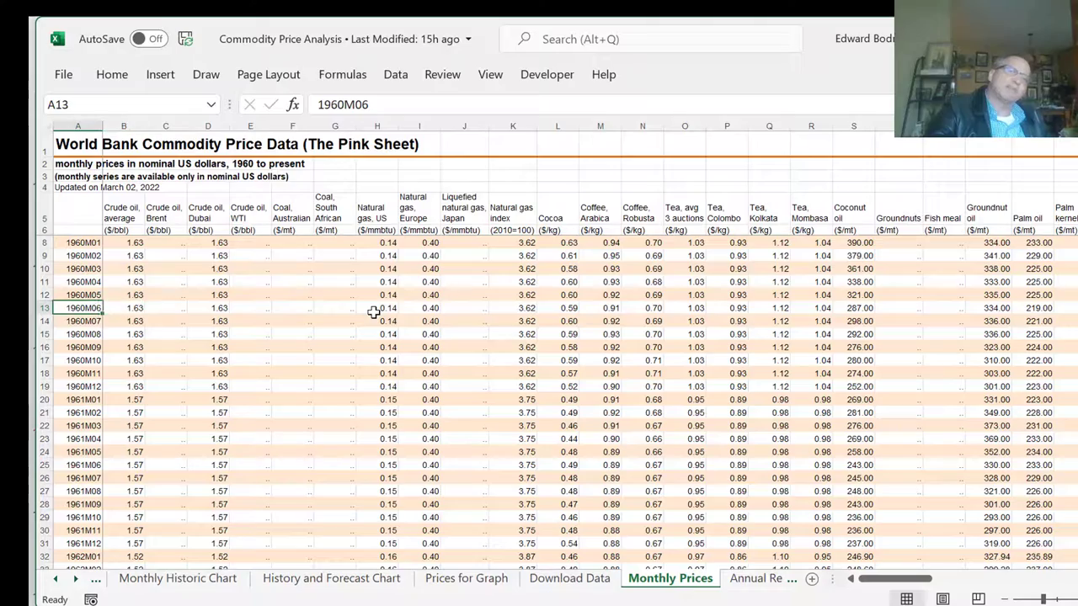
{"action": "key", "text": "Down"}
{"action": "key", "text": "Down"}
{"action": "key", "text": "Down"}
{"action": "key", "text": "Down"}
{"action": "key", "text": "Down"}
{"action": "key", "text": "Down"}
{"action": "key", "text": "Down"}
{"action": "key", "text": "Down"}
{"action": "key", "text": "Down"}
{"action": "key", "text": "Down"}
{"action": "key", "text": "Down"}
{"action": "key", "text": "Down"}
{"action": "key", "text": "Down"}
{"action": "key", "text": "Down"}
{"action": "key", "text": "Down"}
{"action": "key", "text": "Down"}
{"action": "key", "text": "Down"}
{"action": "key", "text": "Down"}
{"action": "key", "text": "Down"}
{"action": "key", "text": "Down"}
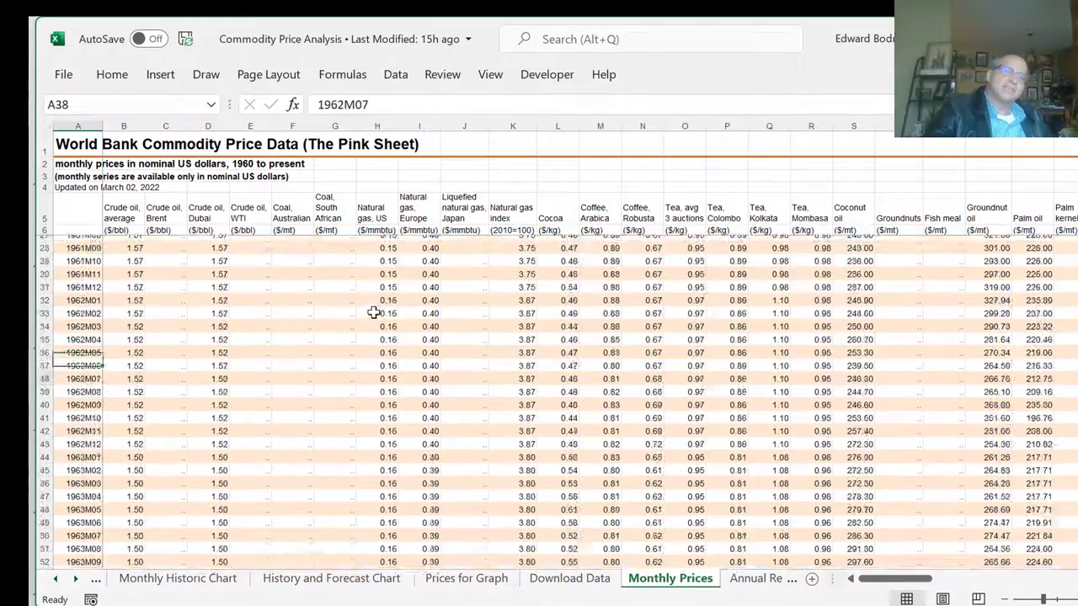
{"action": "key", "text": "Down"}
{"action": "key", "text": "Down"}
{"action": "key", "text": "Down"}
{"action": "key", "text": "Down"}
{"action": "key", "text": "Down"}
{"action": "key", "text": "Down"}
{"action": "key", "text": "Down"}
{"action": "key", "text": "Down"}
{"action": "key", "text": "Down"}
{"action": "key", "text": "Down"}
{"action": "key", "text": "Down"}
{"action": "key", "text": "Down"}
{"action": "key", "text": "Down"}
{"action": "key", "text": "Down"}
{"action": "key", "text": "Down"}
{"action": "key", "text": "Down"}
{"action": "key", "text": "Down"}
{"action": "key", "text": "Down"}
{"action": "key", "text": "Down"}
{"action": "key", "text": "Down"}
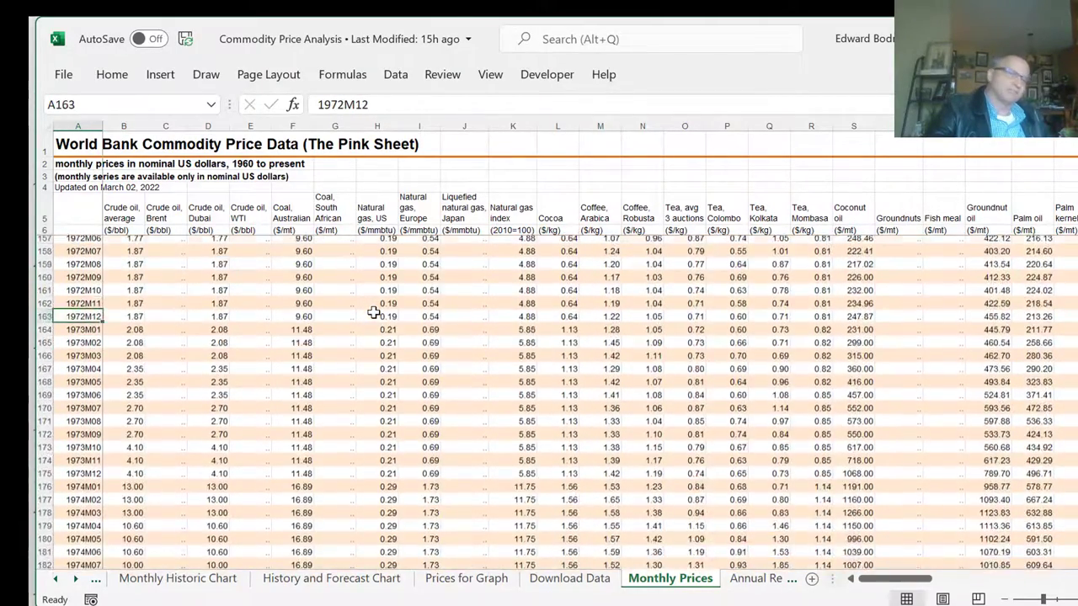
{"action": "key", "text": "ctrl+Down"}
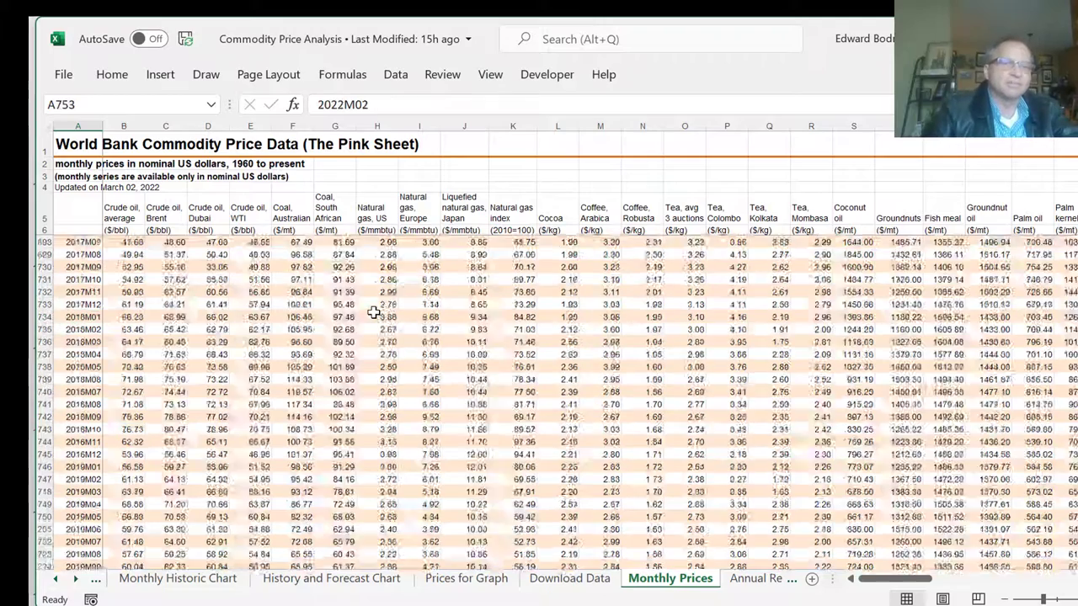
{"action": "key", "text": "Down"}
{"action": "key", "text": "Up"}
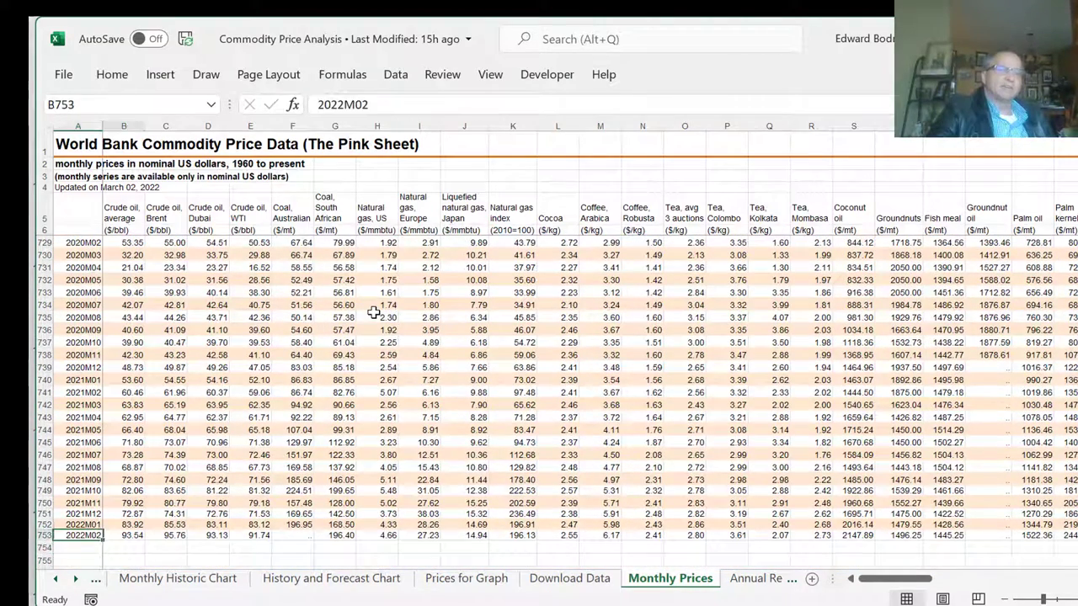
{"action": "key", "text": "Right"}
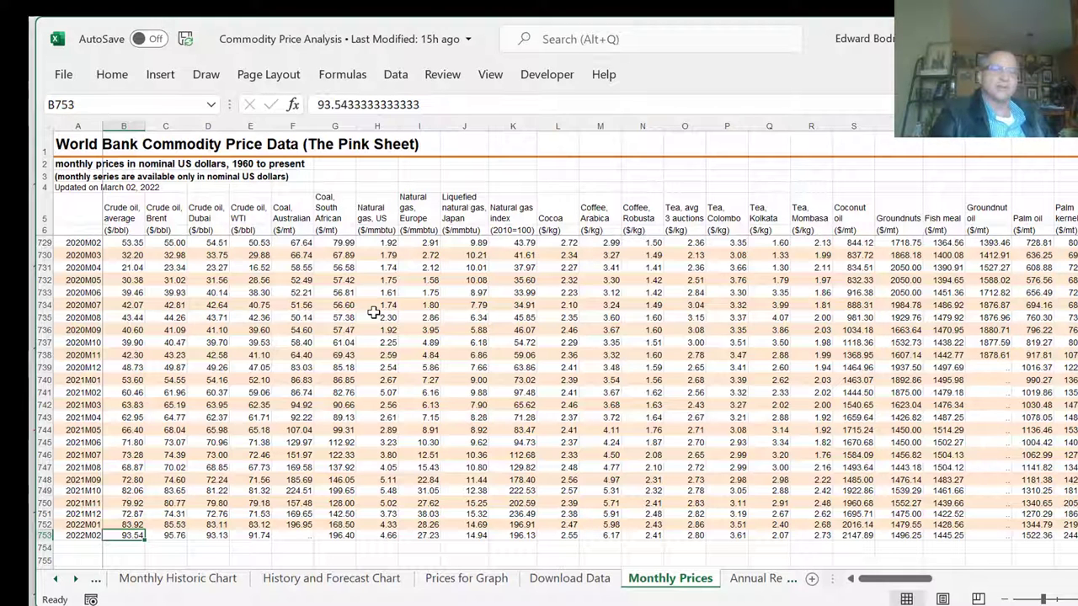
- Return to the Monthly Historic Chart with Crude oil, average kept as Series 1
{"action": "left_click", "coordinate": [352, 585]}
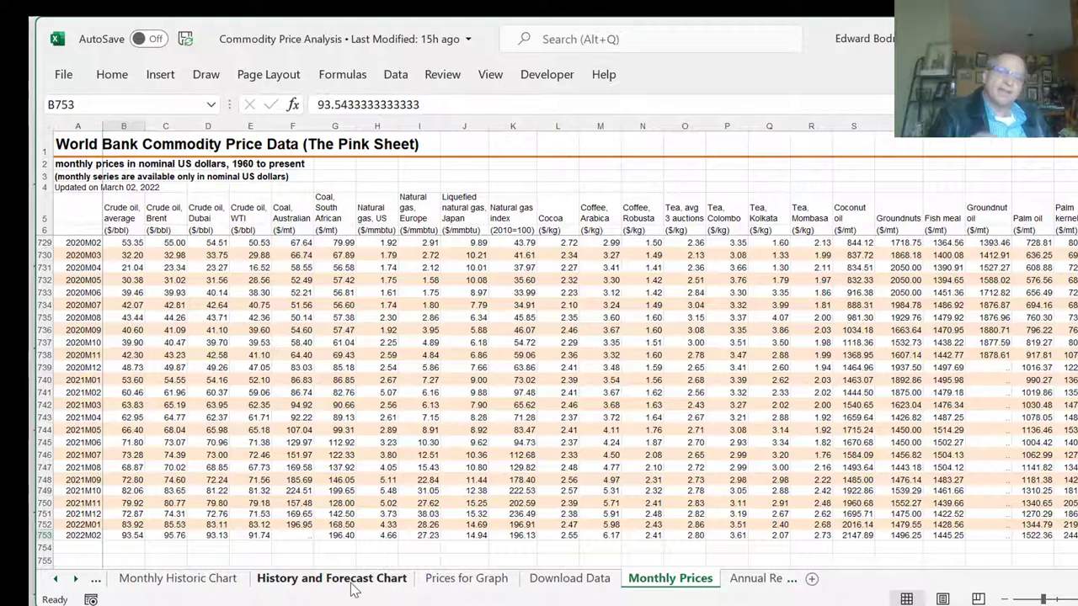
{"action": "left_click", "coordinate": [198, 581]}
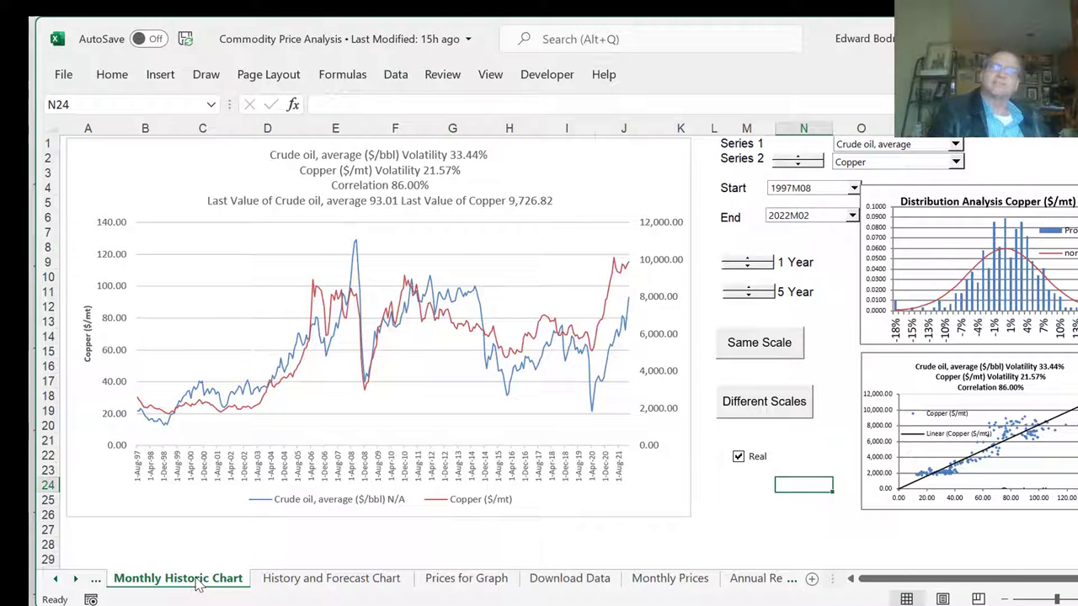
{"action": "left_click", "coordinate": [893, 147]}
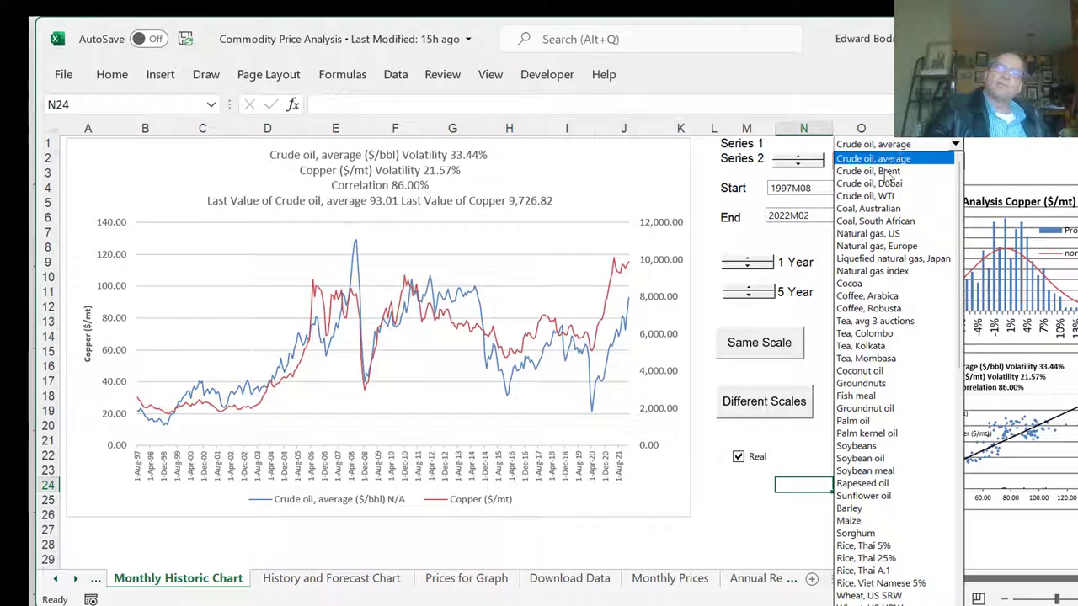
{"action": "left_click", "coordinate": [893, 158]}
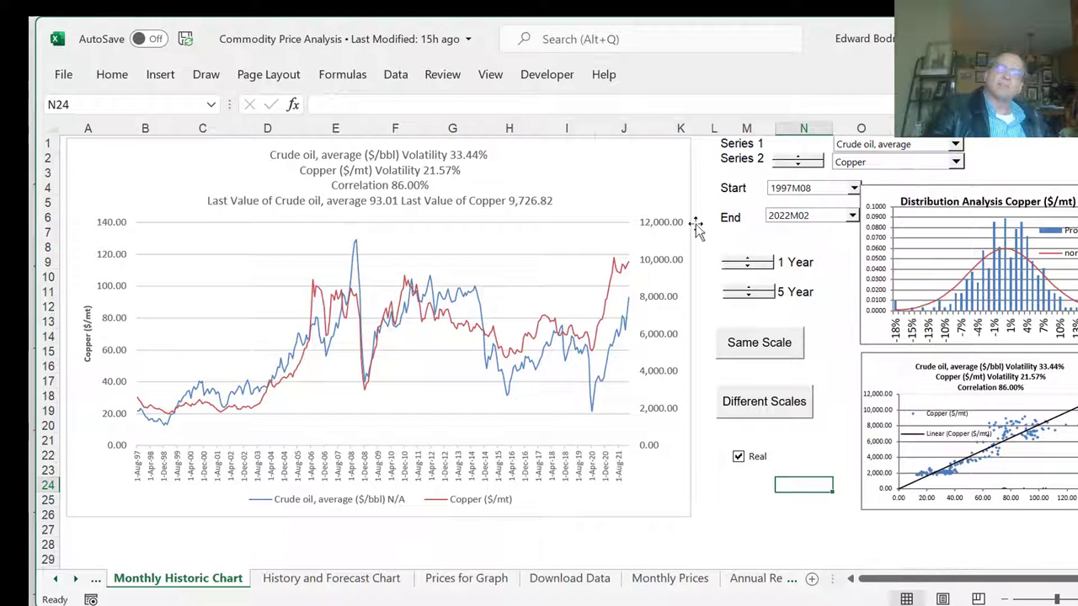
- Toggle the charts to nominal prices and back to real prices
{"action": "left_click", "coordinate": [741, 466]}
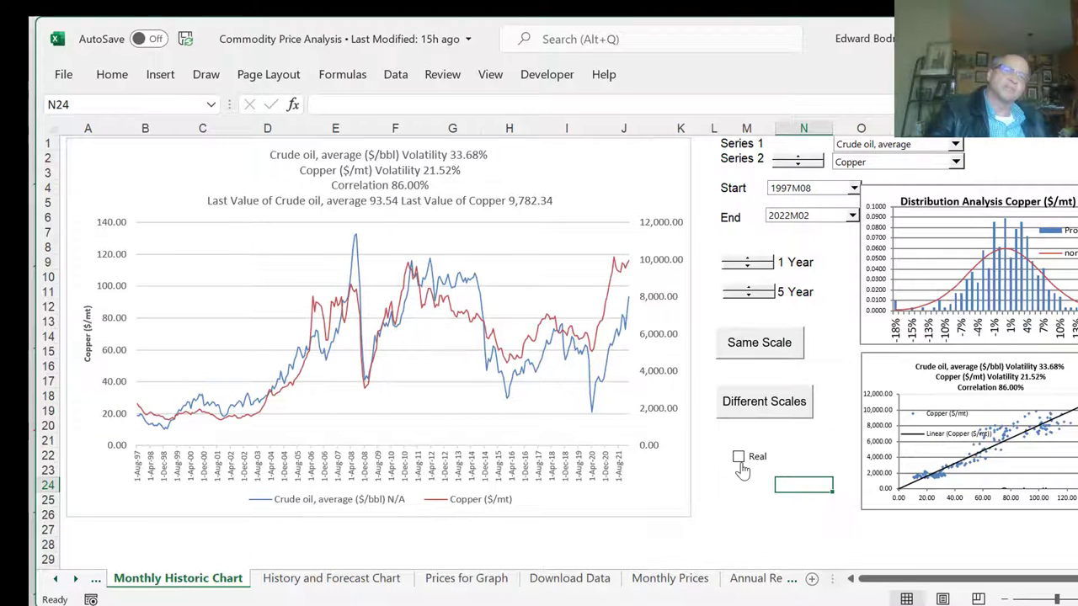
{"action": "left_click", "coordinate": [741, 468]}
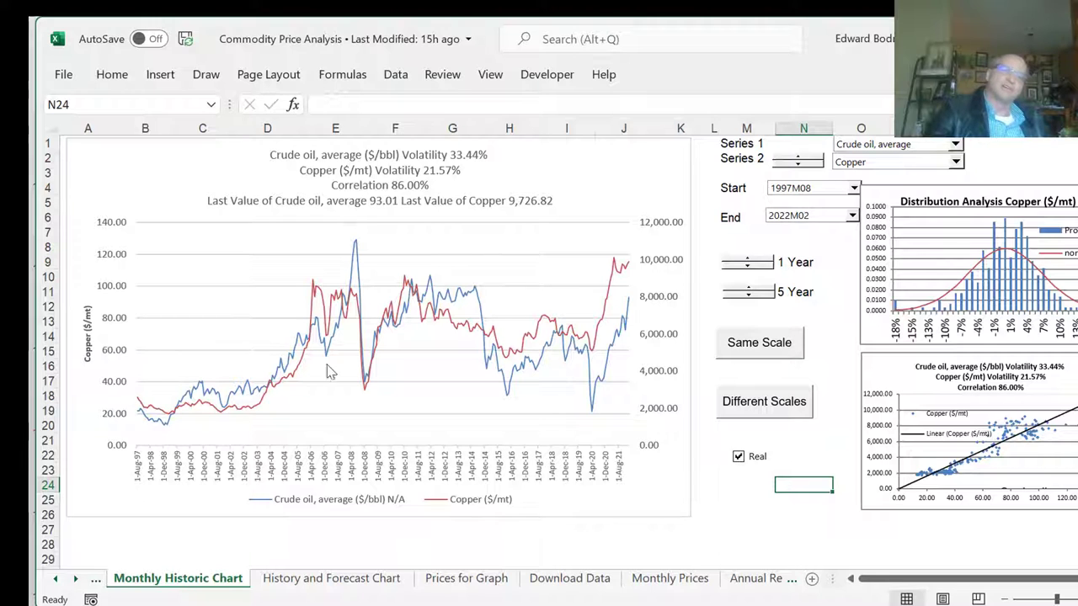
{"action": "left_click", "coordinate": [890, 174]}
- Set Series 2 to Crude oil, average, switching between same and different scales
{"action": "left_click", "coordinate": [890, 168]}
{"action": "key", "text": "Up"}
{"action": "key", "text": "Up"}
{"action": "key", "text": "Up"}
{"action": "key", "text": "Up"}
{"action": "key", "text": "Up"}
{"action": "key", "text": "Up"}
{"action": "key", "text": "Up"}
{"action": "key", "text": "Up"}
{"action": "key", "text": "Up"}
{"action": "key", "text": "Up"}
{"action": "key", "text": "Up"}
{"action": "key", "text": "Up"}
{"action": "key", "text": "Up"}
{"action": "key", "text": "Up"}
{"action": "key", "text": "Up"}
{"action": "key", "text": "Up"}
{"action": "key", "text": "Up"}
{"action": "key", "text": "Up"}
{"action": "key", "text": "Up"}
{"action": "key", "text": "Up"}
{"action": "key", "text": "Up"}
{"action": "key", "text": "Up"}
{"action": "key", "text": "Up"}
{"action": "key", "text": "Up"}
{"action": "key", "text": "Up"}
{"action": "key", "text": "Up"}
{"action": "key", "text": "Up"}
{"action": "key", "text": "Up"}
{"action": "key", "text": "Up"}
{"action": "key", "text": "Up"}
{"action": "key", "text": "Up"}
{"action": "key", "text": "Up"}
{"action": "key", "text": "Up"}
{"action": "key", "text": "Up"}
{"action": "key", "text": "Up"}
{"action": "key", "text": "Up"}
{"action": "key", "text": "Up"}
{"action": "key", "text": "Up"}
{"action": "key", "text": "Up"}
{"action": "key", "text": "Up"}
{"action": "left_click", "coordinate": [891, 174]}
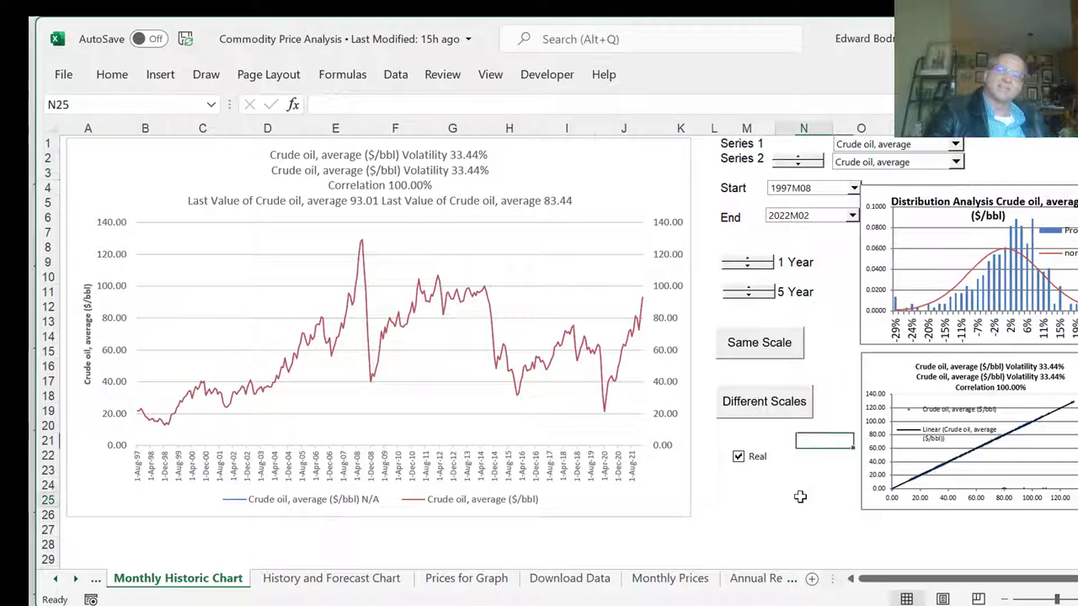
{"action": "left_click", "coordinate": [765, 404]}
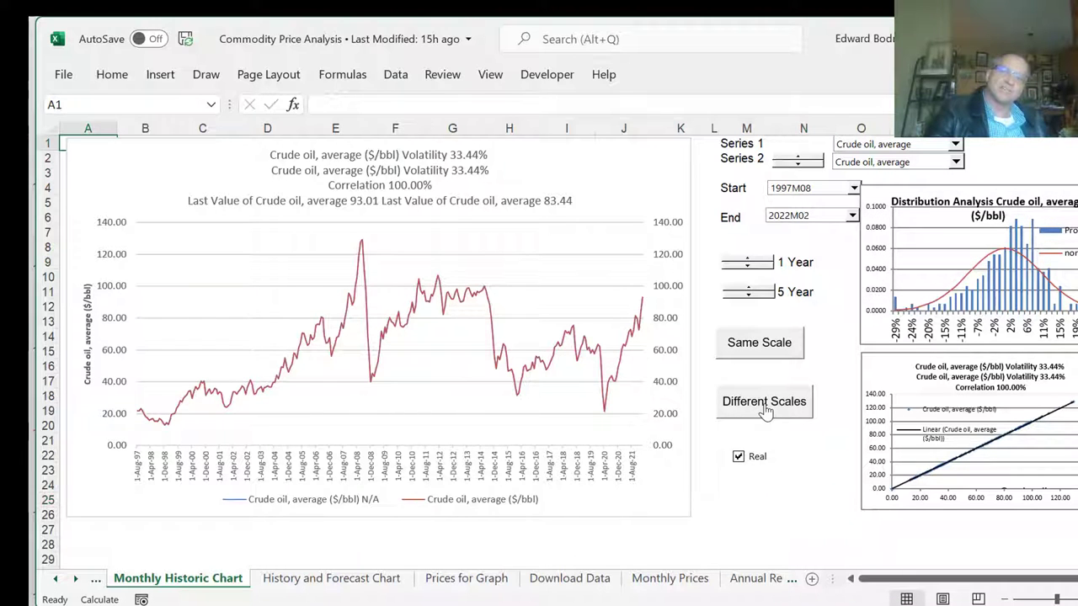
{"action": "left_click", "coordinate": [760, 343]}
{"action": "left_click", "coordinate": [762, 402]}
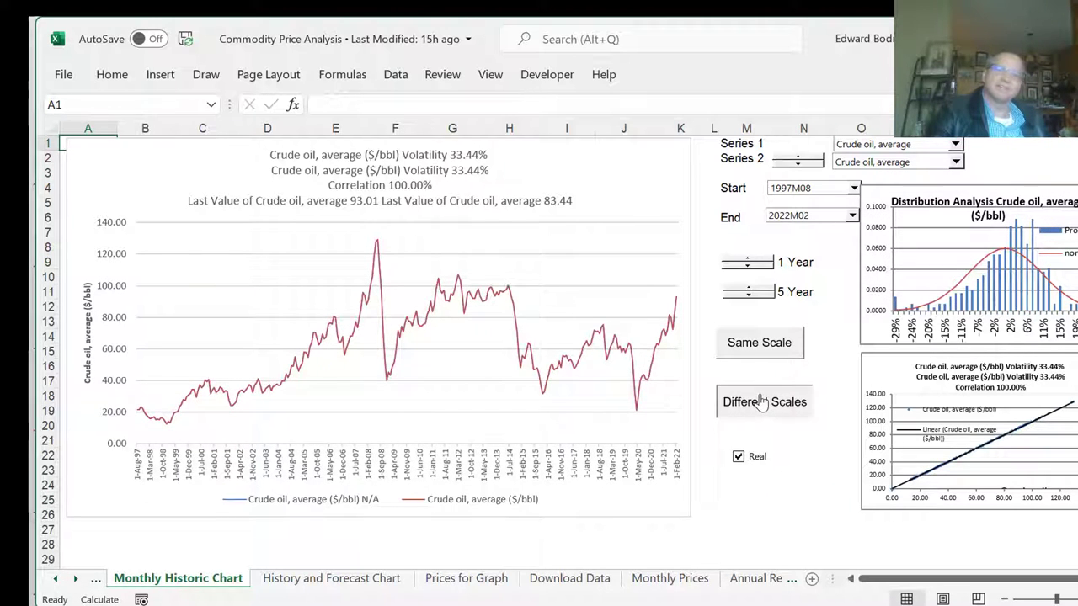
- Set the chart's start date to 1960M07
{"action": "left_click", "coordinate": [808, 501]}
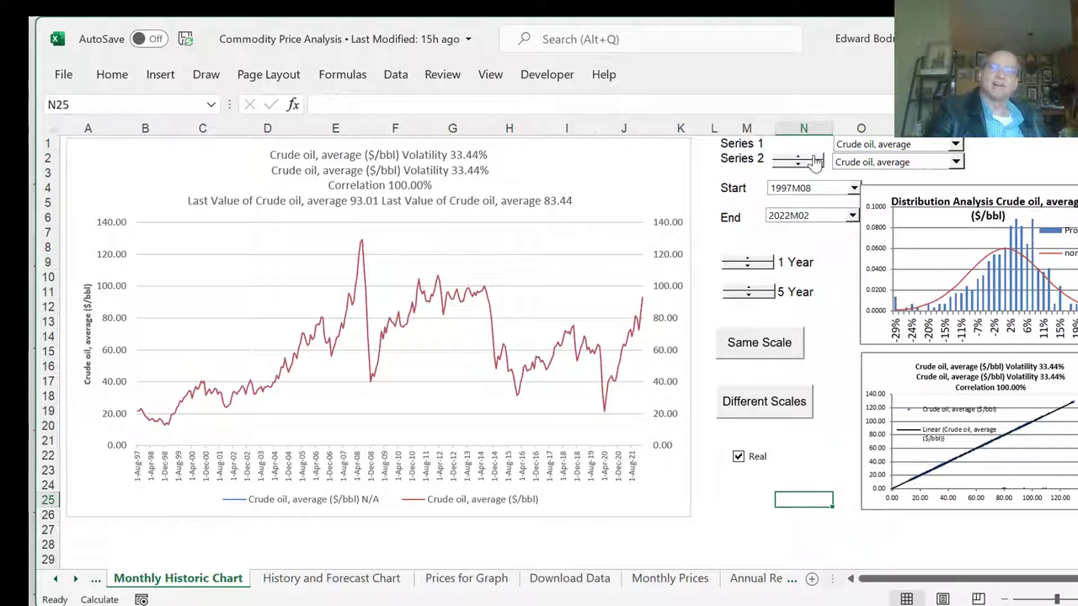
{"action": "left_click_drag", "start_coordinate": [821, 199], "coordinate": [822, 192]}
{"action": "left_click", "coordinate": [821, 192]}
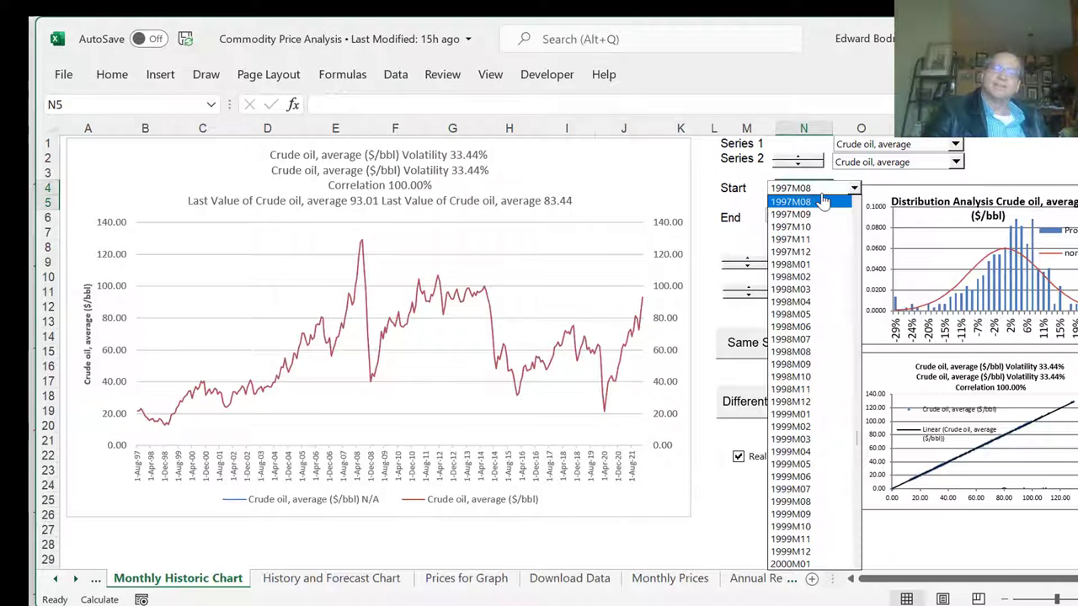
{"action": "scroll", "coordinate": [821, 200], "scroll_direction": "up", "scroll_amount": 14}
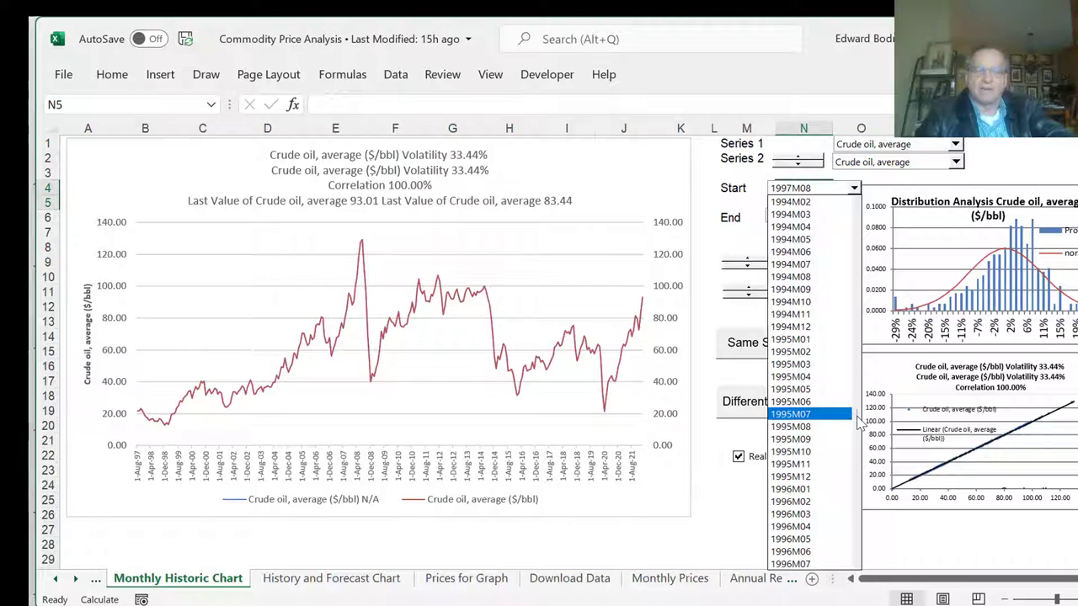
{"action": "left_click_drag", "start_coordinate": [859, 425], "coordinate": [855, 221]}
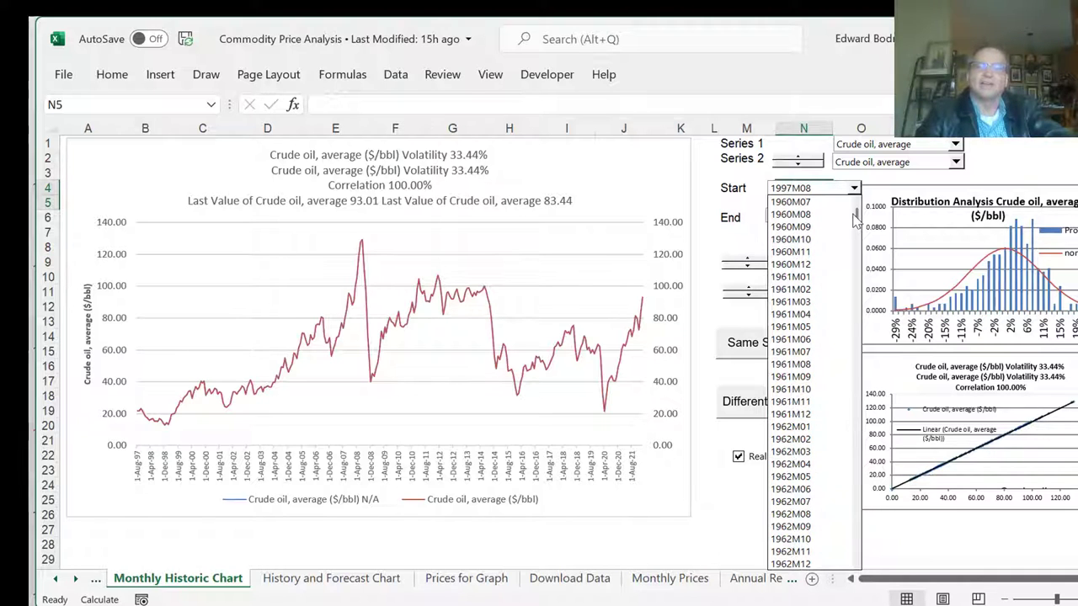
{"action": "key", "text": "Escape"}
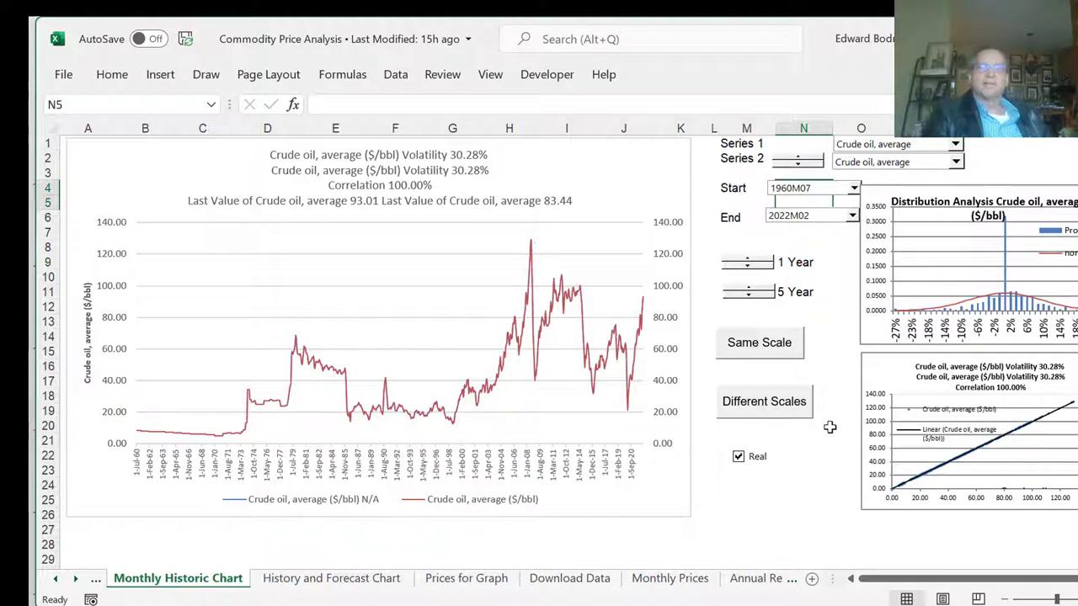
- Try Crude oil, Brent, then settle Series 2 on Crude oil, WTI (32.80% volatility, 99.57% correlation)
{"action": "left_click", "coordinate": [859, 164]}
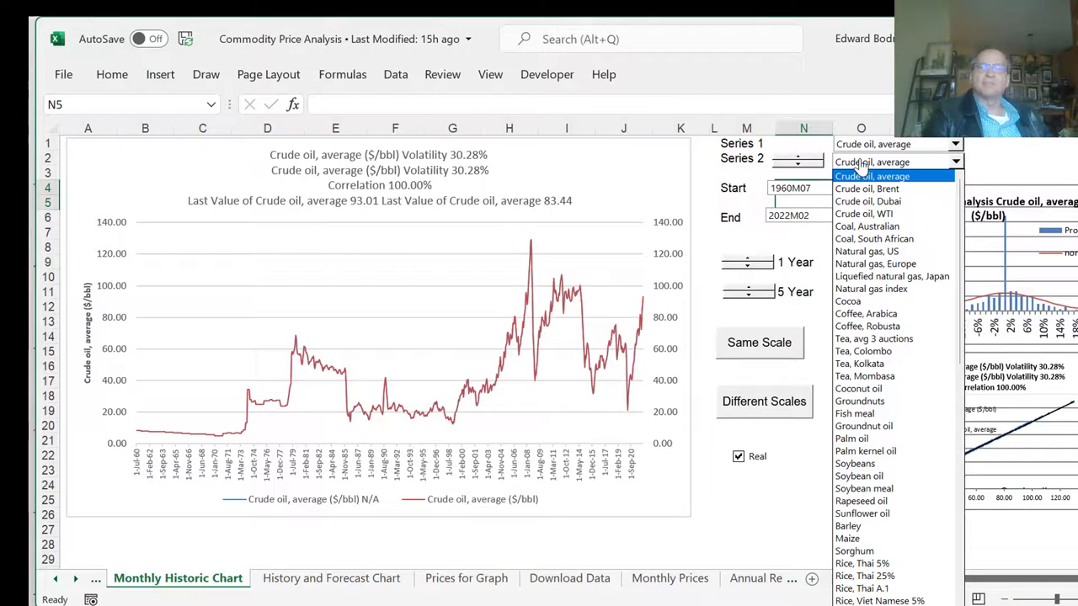
{"action": "left_click", "coordinate": [872, 192]}
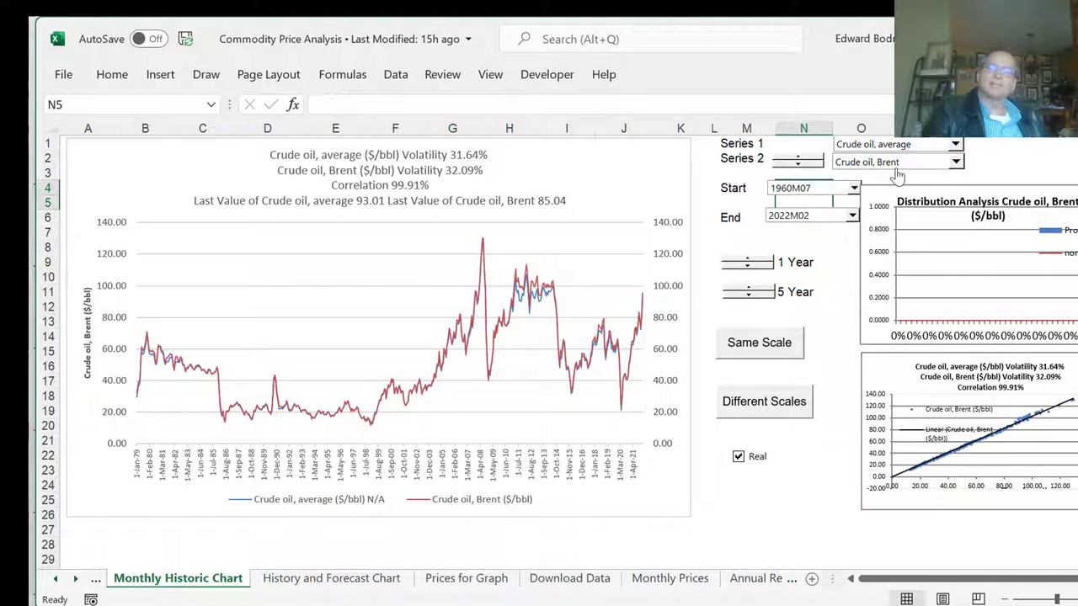
{"action": "left_click", "coordinate": [893, 167]}
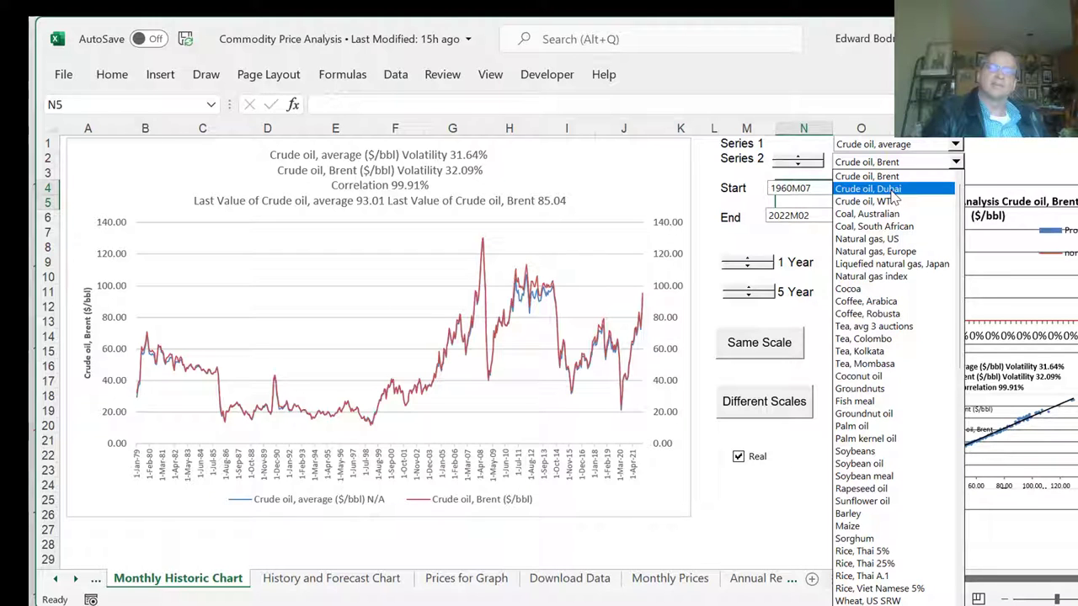
{"action": "key", "text": "Escape"}
{"action": "scroll", "coordinate": [923, 170], "scroll_direction": "down", "scroll_amount": 1}
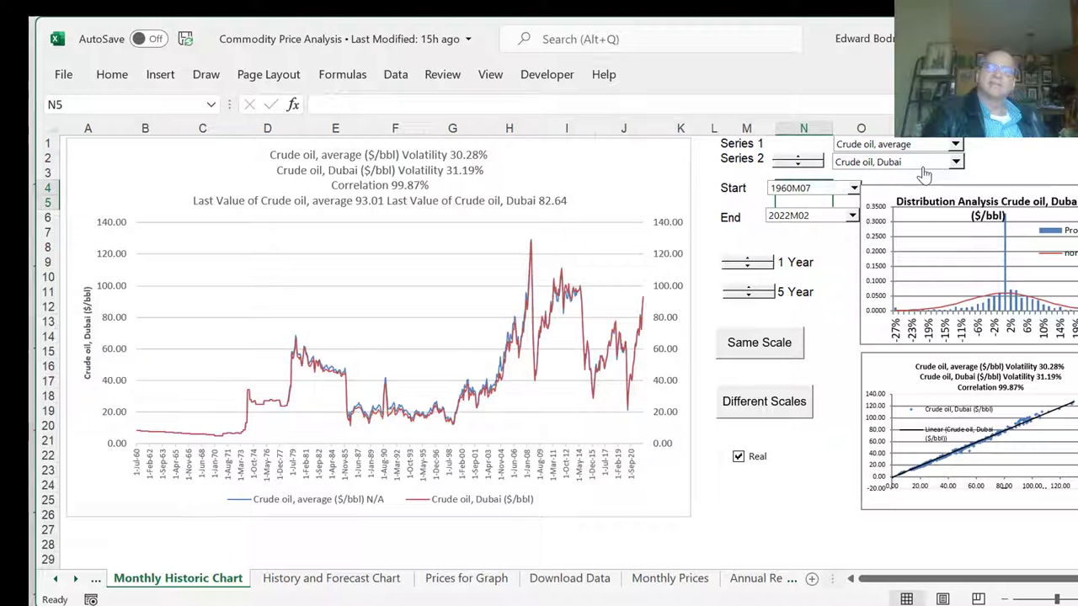
{"action": "left_click", "coordinate": [924, 167]}
{"action": "left_click", "coordinate": [918, 177]}
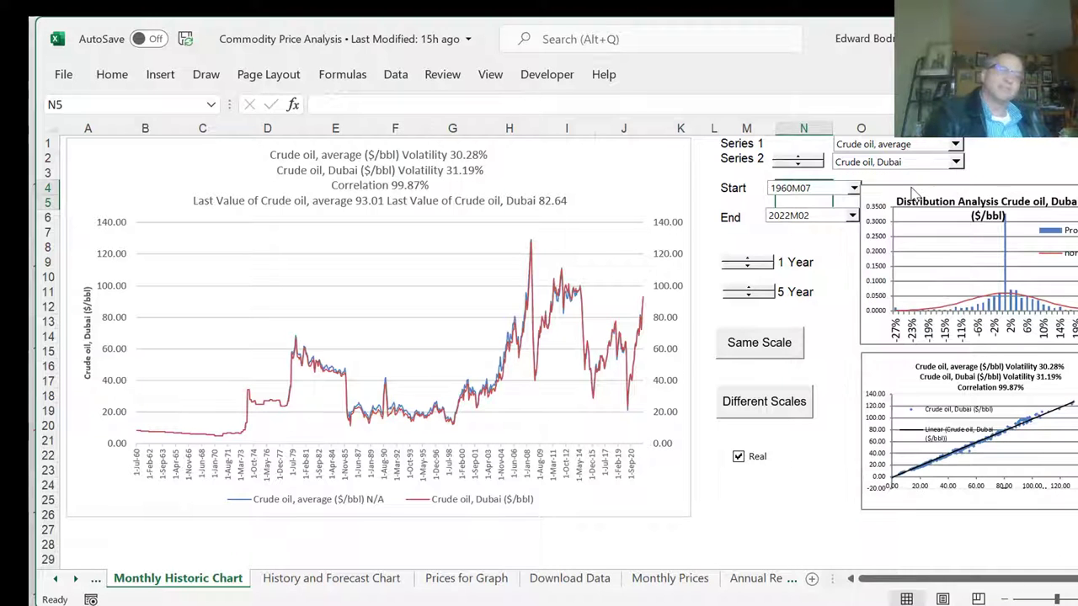
{"action": "key", "text": "Down"}
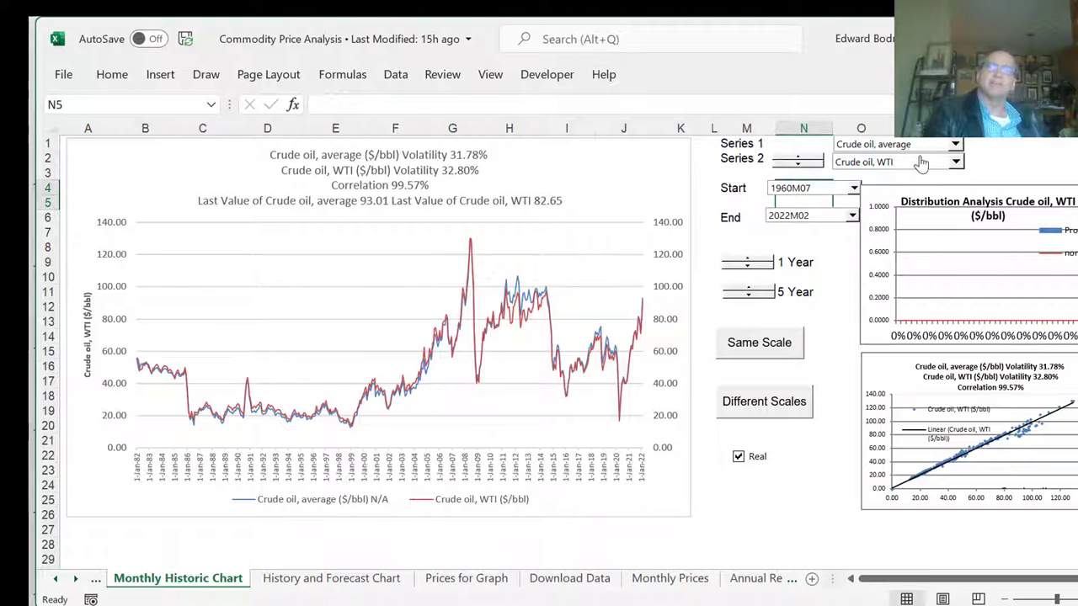
- Cycle Series 2 through Natural gas, US and Europe, ending on Liquefied natural gas, Japan
{"action": "left_click", "coordinate": [922, 165]}
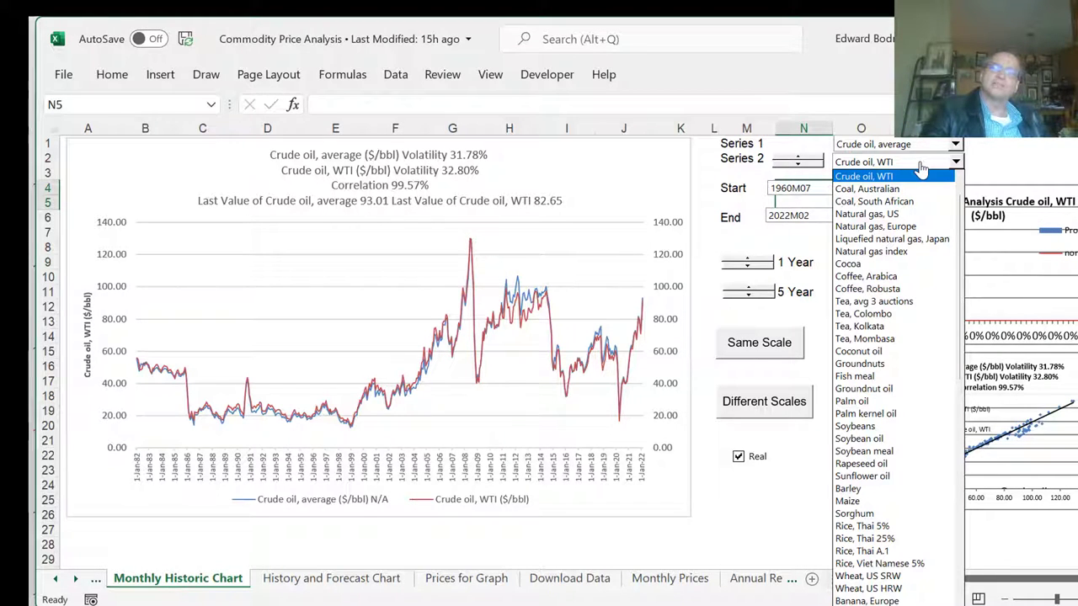
{"action": "left_click", "coordinate": [922, 165]}
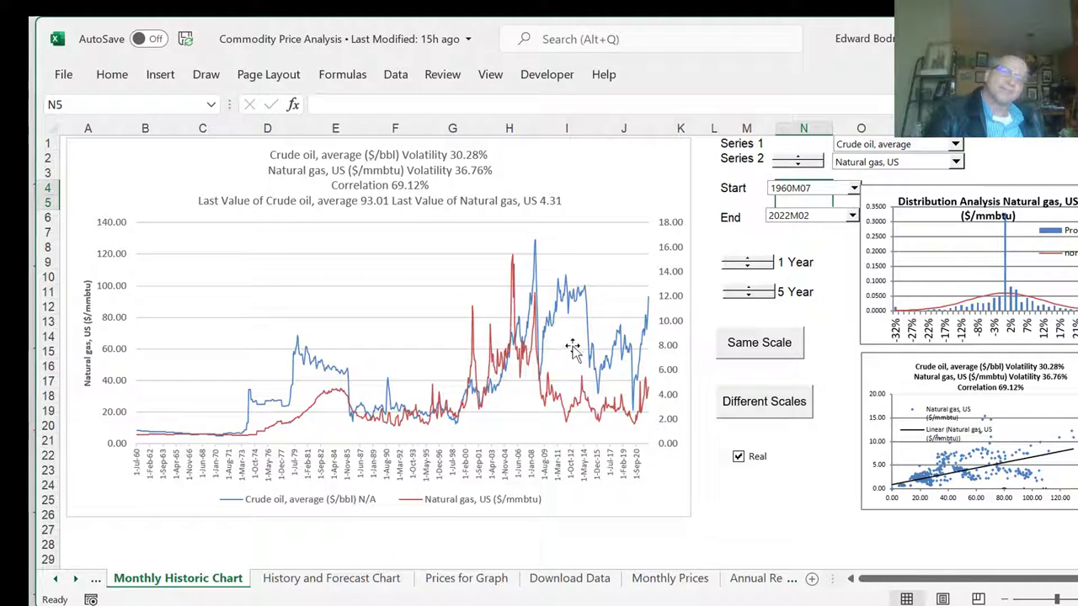
{"action": "left_click", "coordinate": [932, 165]}
{"action": "key", "text": "Down"}
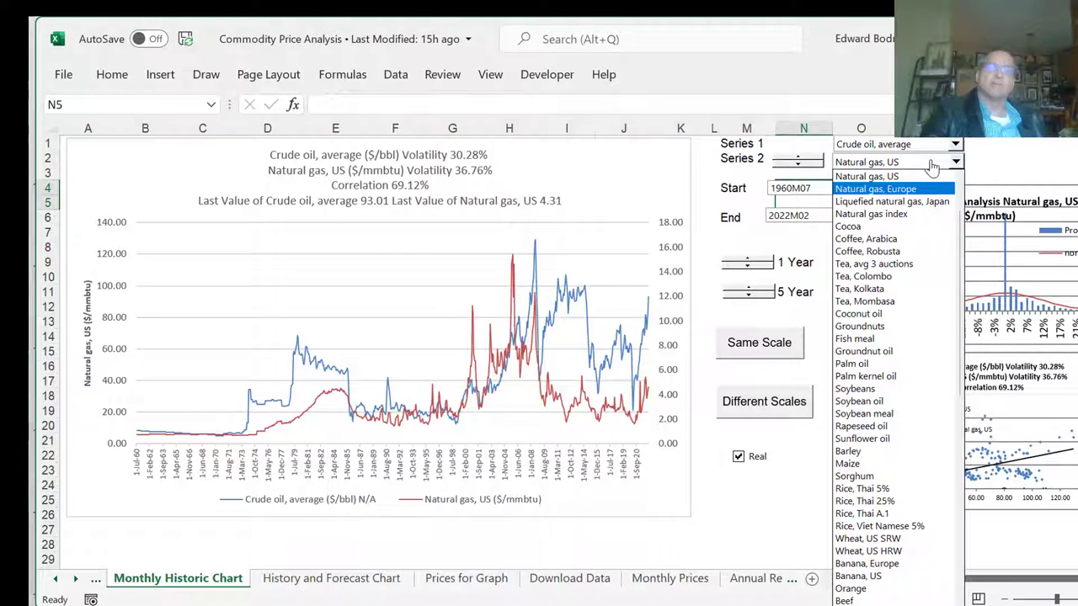
{"action": "key", "text": "Escape"}
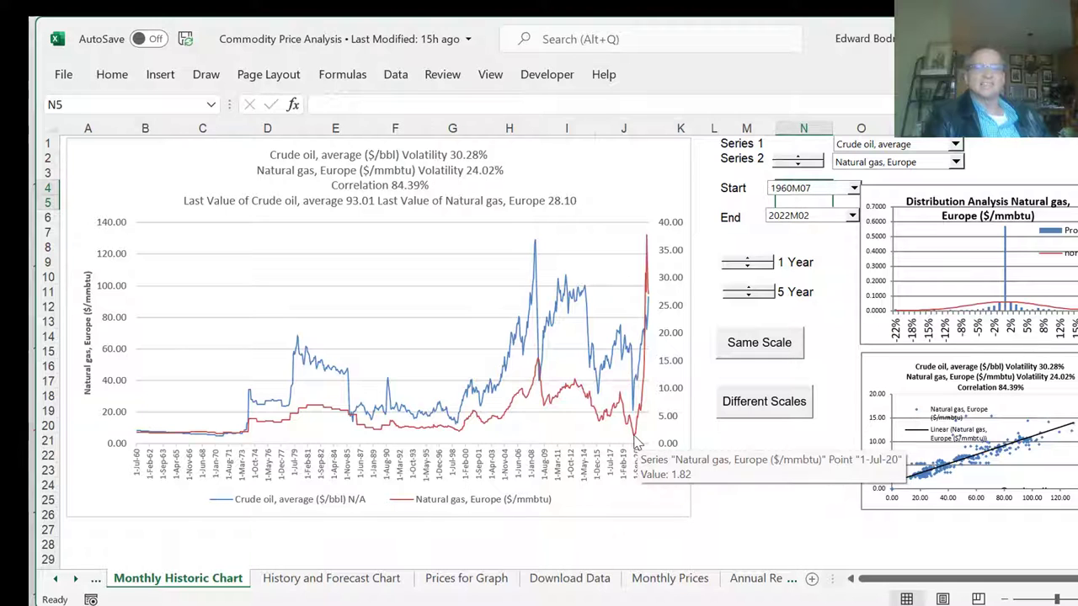
{"action": "mouse_move", "coordinate": [633, 439]}
{"action": "mouse_move", "coordinate": [637, 441]}
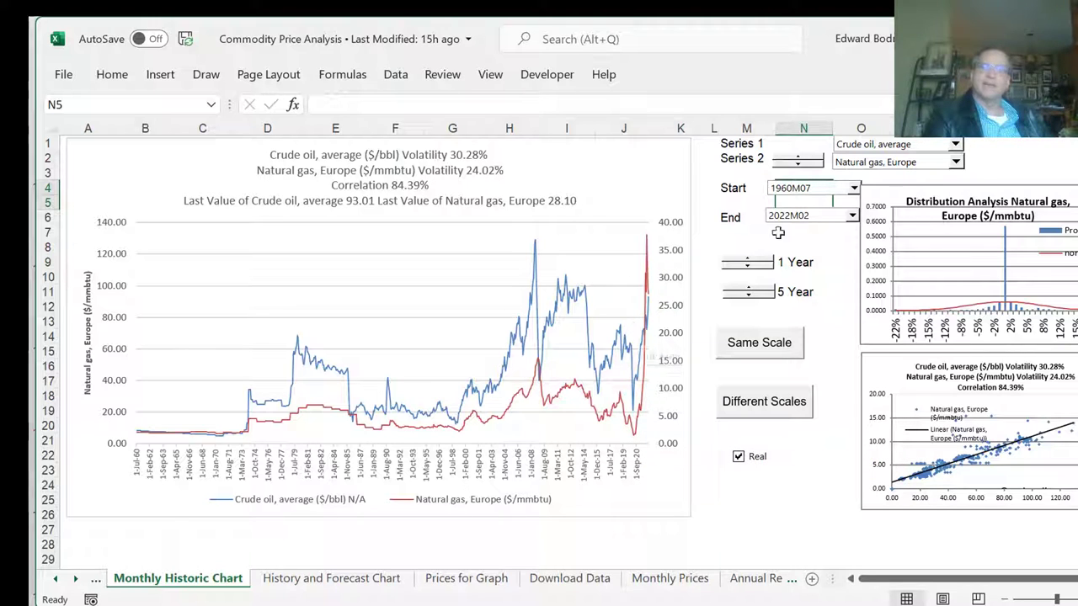
{"action": "left_click", "coordinate": [911, 163]}
{"action": "left_click", "coordinate": [906, 191]}
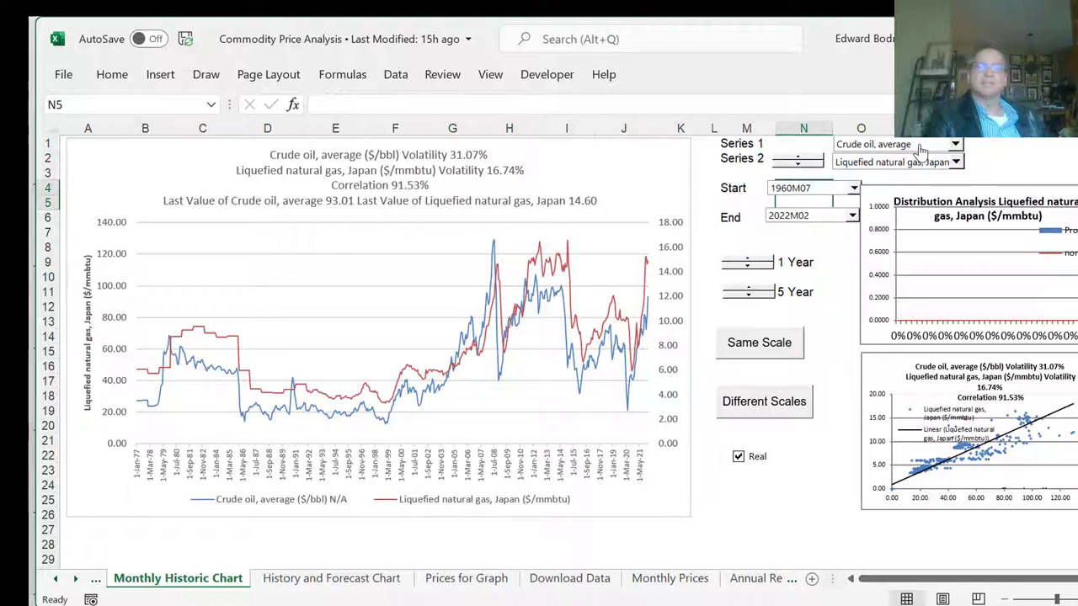
- Change Series 1 to Crude oil, Brent, then to Palm oil
{"action": "left_click", "coordinate": [954, 145]}
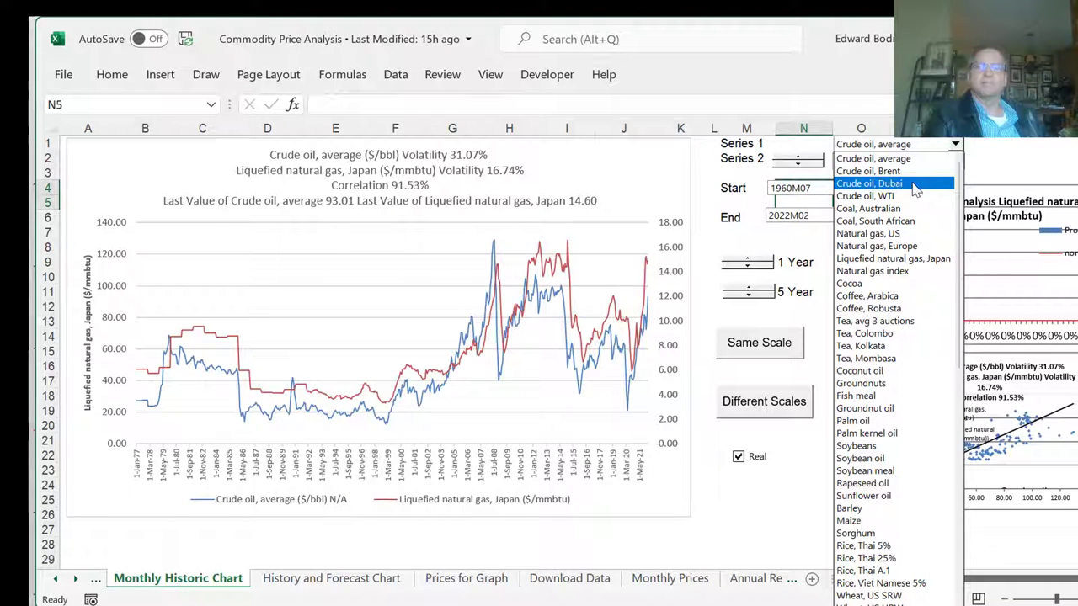
{"action": "left_click", "coordinate": [908, 172]}
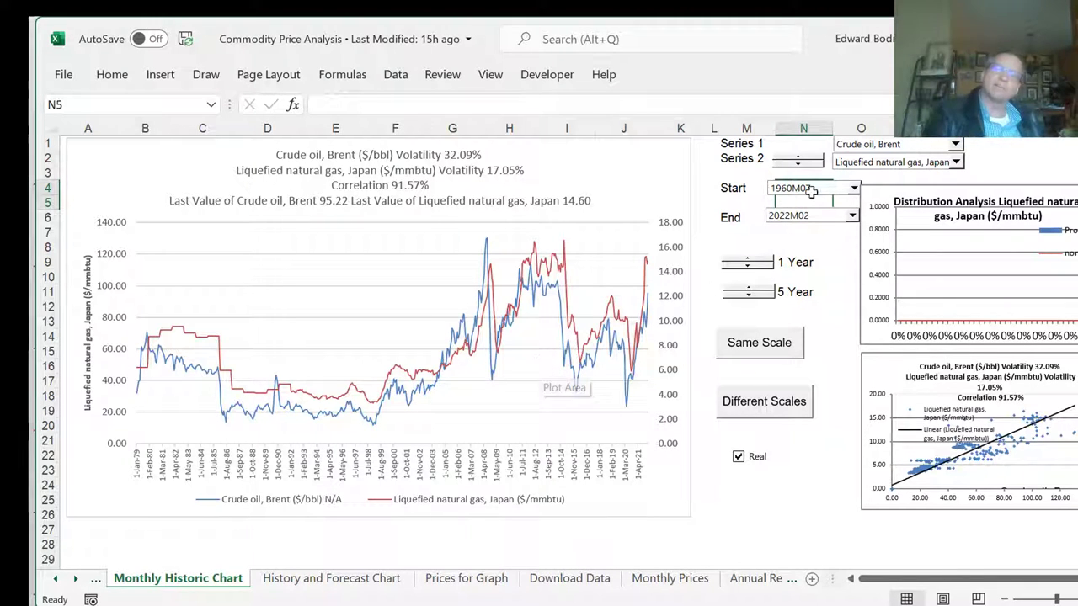
{"action": "left_click", "coordinate": [922, 147]}
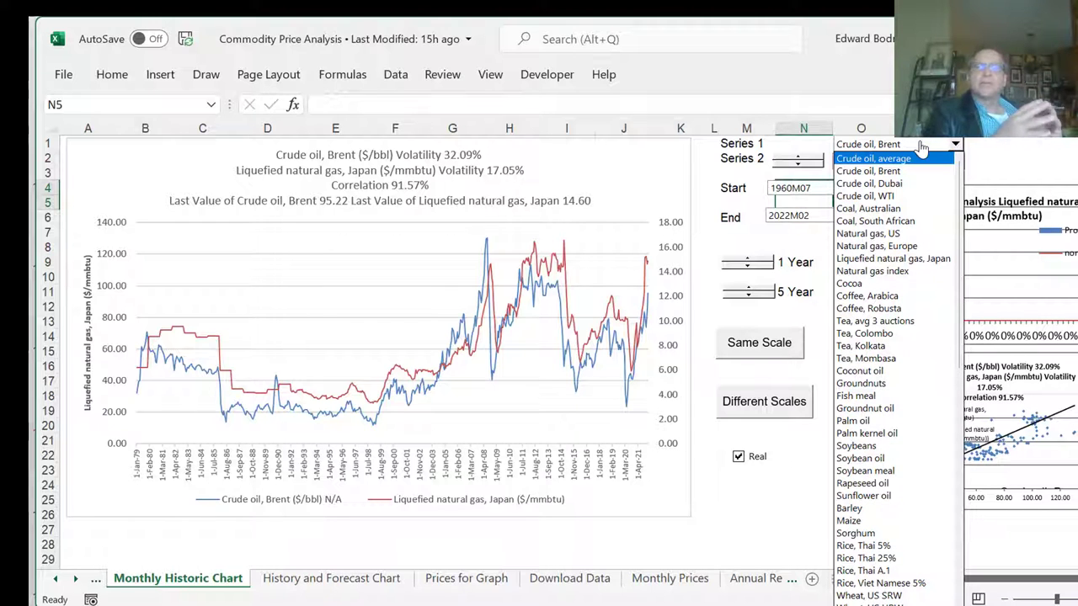
{"action": "key", "text": "Down"}
{"action": "key", "text": "Down"}
{"action": "key", "text": "Down"}
{"action": "key", "text": "Down"}
{"action": "key", "text": "Down"}
{"action": "key", "text": "Down"}
{"action": "key", "text": "Down"}
{"action": "key", "text": "Down"}
{"action": "key", "text": "Down"}
{"action": "key", "text": "Down"}
{"action": "key", "text": "Down"}
{"action": "key", "text": "Down"}
{"action": "key", "text": "Down"}
{"action": "key", "text": "Down"}
{"action": "key", "text": "Down"}
{"action": "key", "text": "Down"}
{"action": "key", "text": "Down"}
{"action": "key", "text": "Down"}
{"action": "key", "text": "Down"}
{"action": "key", "text": "Down"}
{"action": "key", "text": "Down"}
{"action": "key", "text": "Down"}
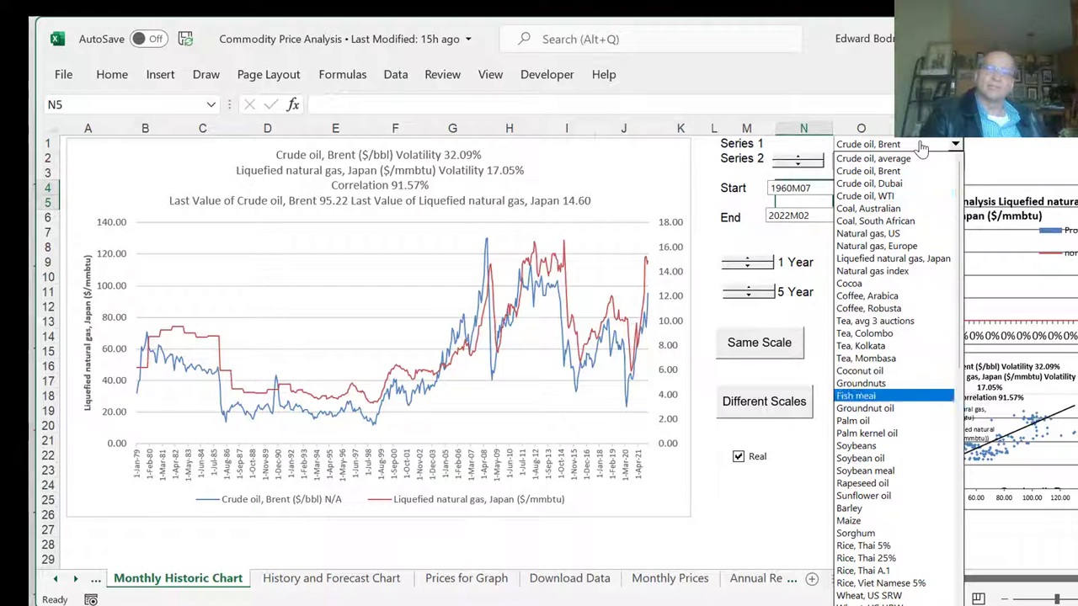
{"action": "key", "text": "Up"}
{"action": "key", "text": "Up"}
{"action": "key", "text": "Escape"}
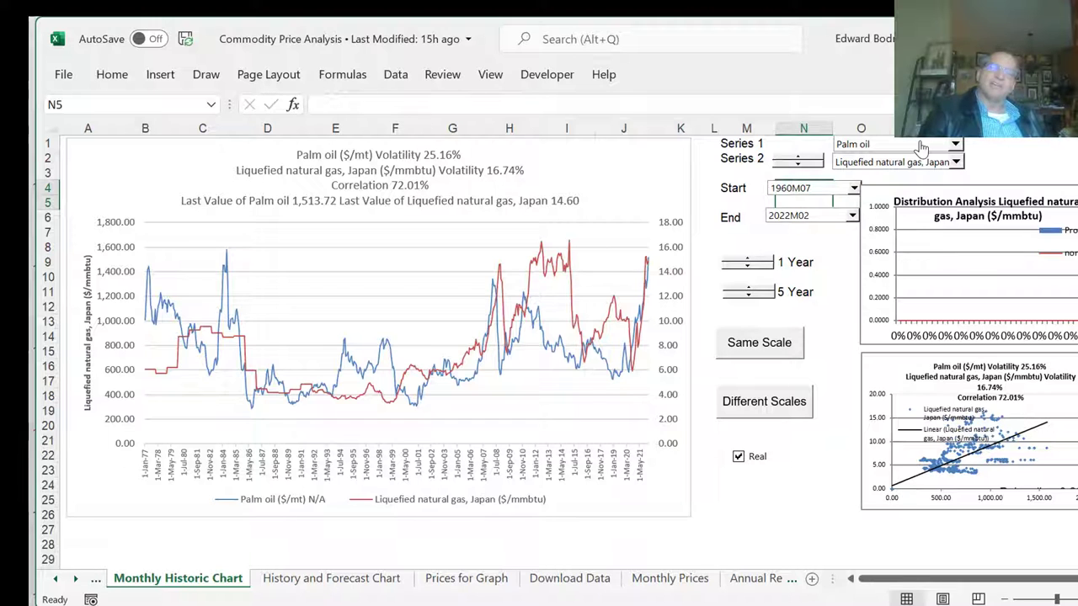
- Step Series 2 through Natural gas index, Cocoa and Coffee, Arabica, then back toward Liquefied natural gas, Japan
{"action": "left_click", "coordinate": [795, 162]}
{"action": "left_click", "coordinate": [794, 161]}
{"action": "left_click", "coordinate": [795, 162]}
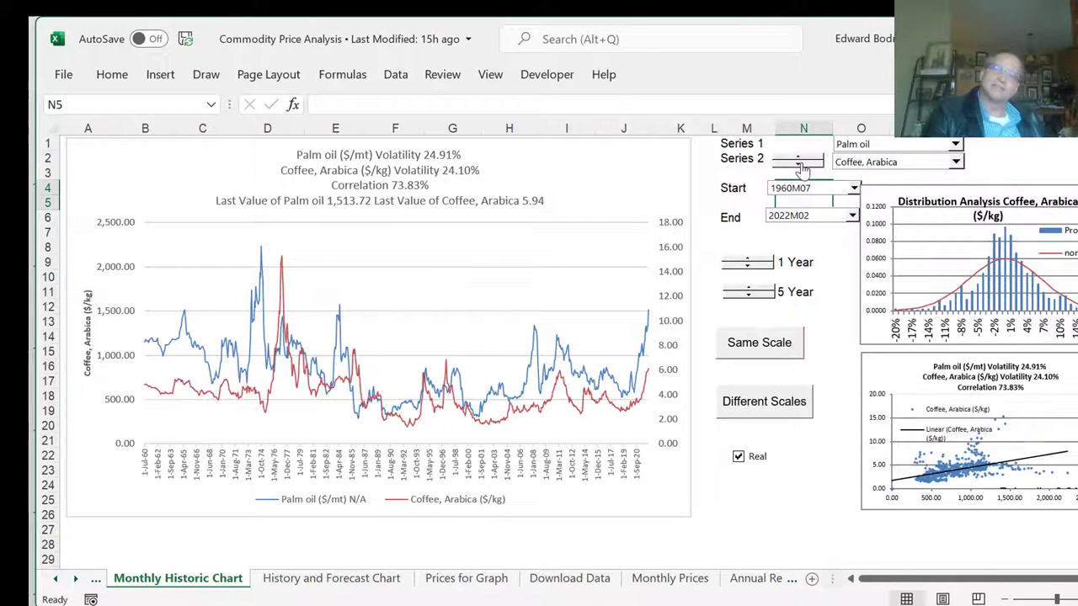
{"action": "left_click", "coordinate": [801, 165]}
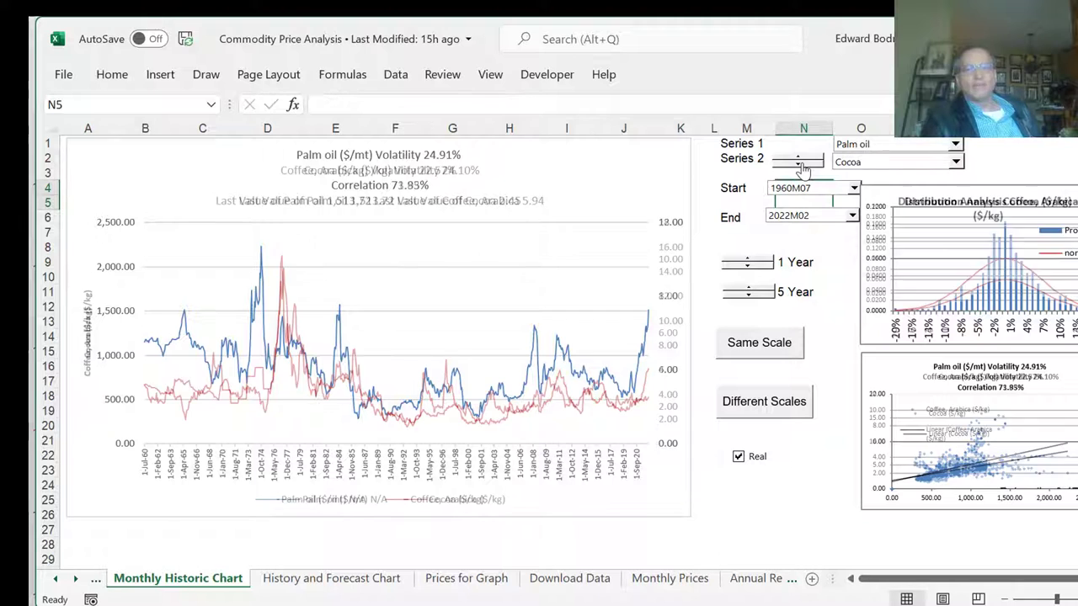
{"action": "left_click", "coordinate": [801, 166]}
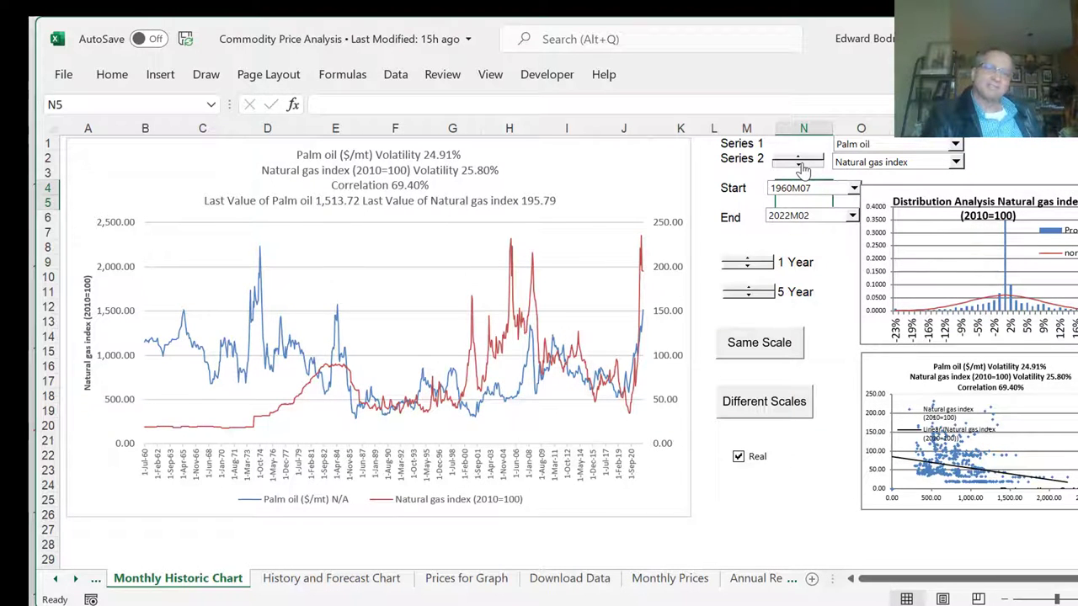
{"action": "left_click", "coordinate": [802, 166]}
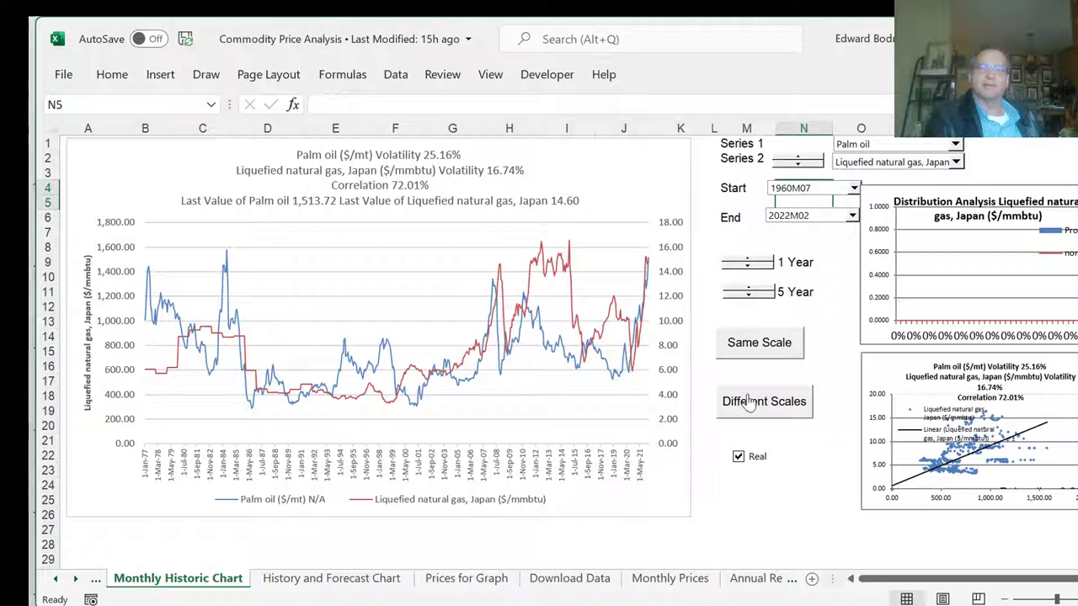
- Toggle the comparison to nominal prices and back to real prices
{"action": "left_click", "coordinate": [741, 460]}
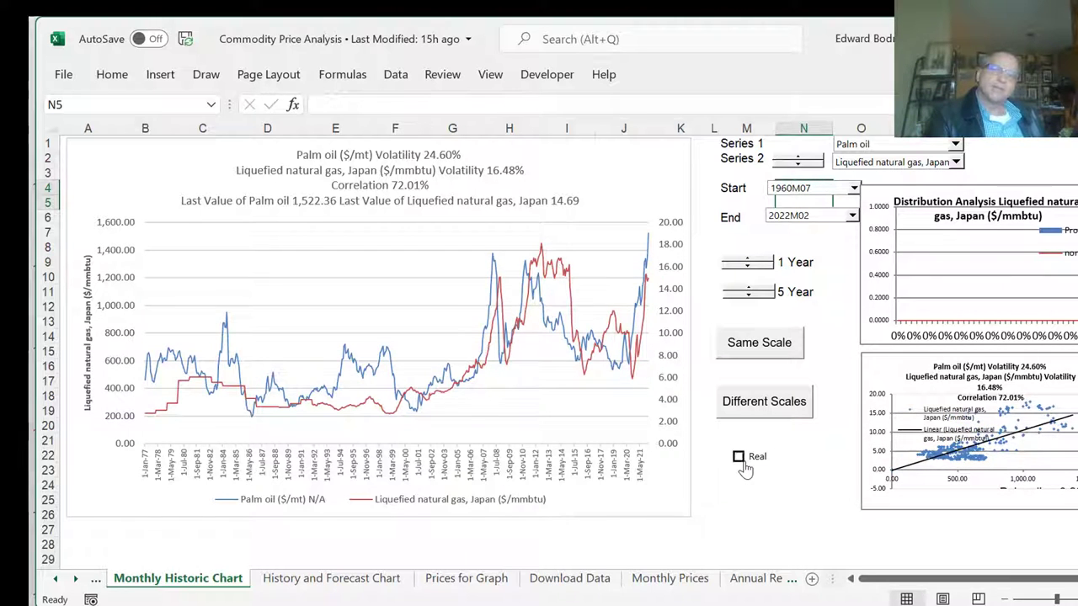
{"action": "left_click", "coordinate": [741, 460]}
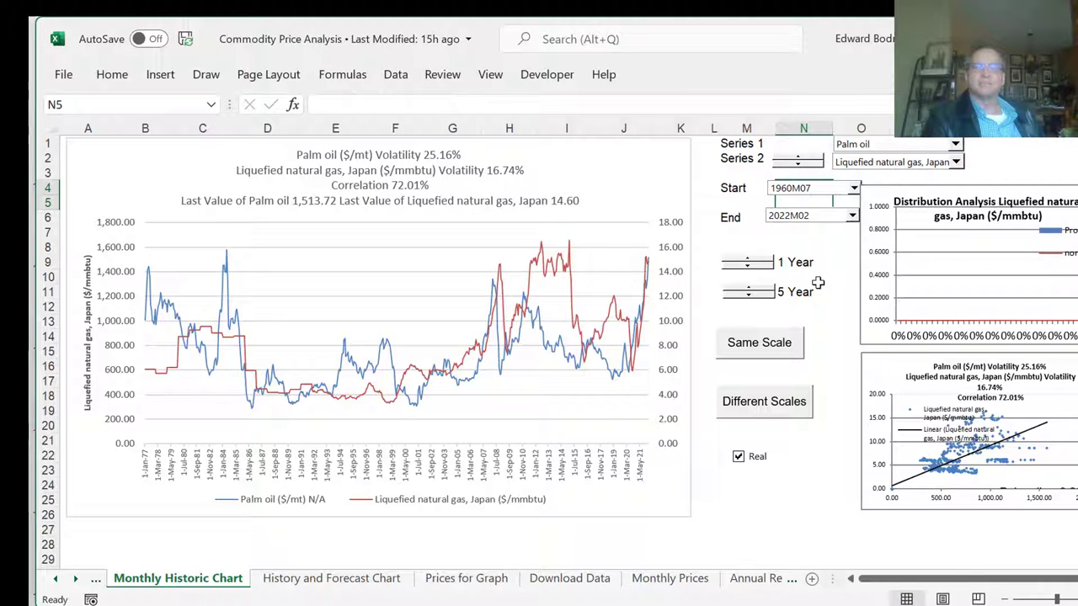
{"action": "left_click", "coordinate": [746, 435]}
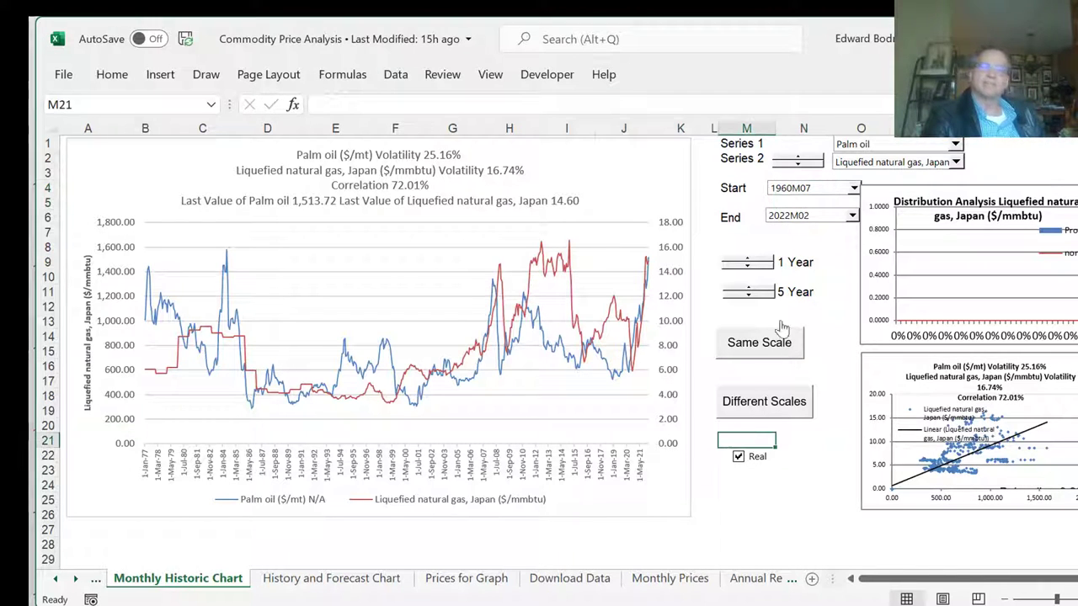
- Set Series 1 to Natural gas, US and plot both series on the same scale
{"action": "left_click", "coordinate": [888, 143]}
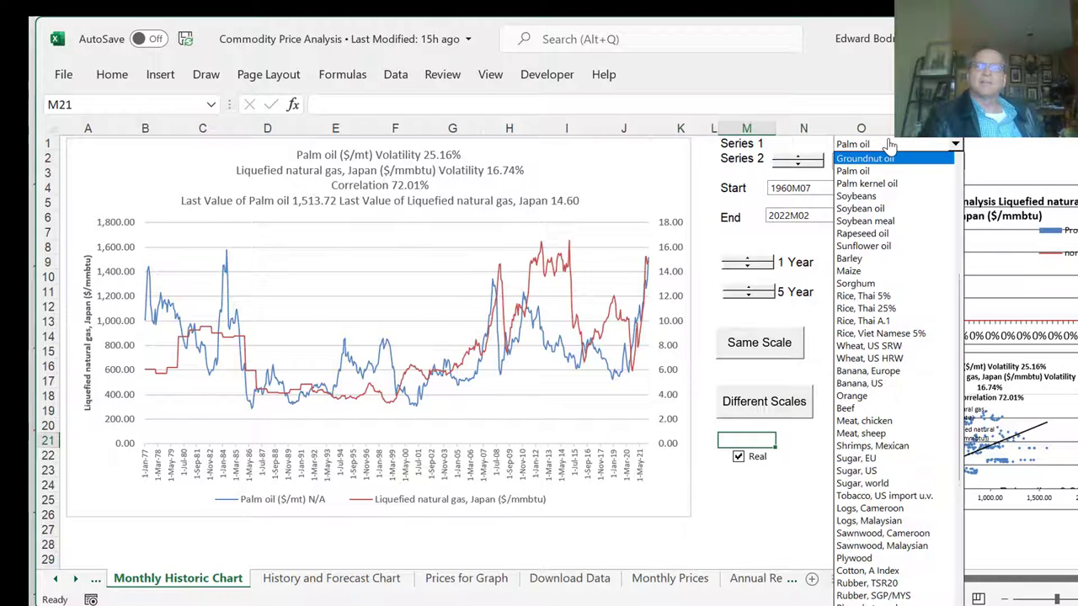
{"action": "scroll", "coordinate": [890, 145], "scroll_direction": "up", "scroll_amount": 6}
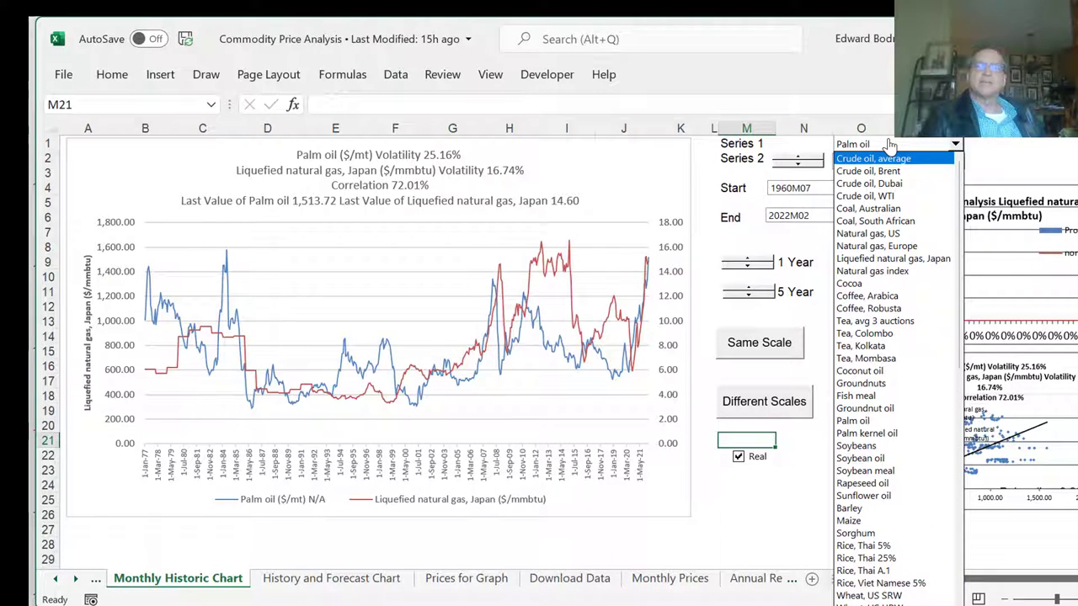
{"action": "key", "text": "Down"}
{"action": "key", "text": "Down"}
{"action": "key", "text": "Down"}
{"action": "key", "text": "Down"}
{"action": "key", "text": "Down"}
{"action": "key", "text": "Down"}
{"action": "key", "text": "Escape"}
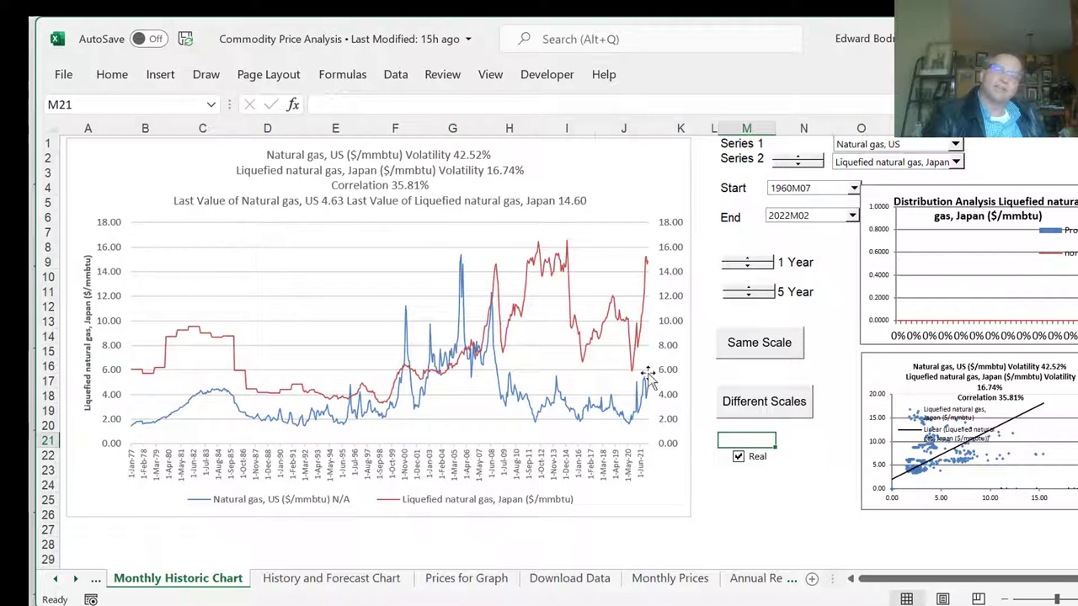
{"action": "left_click", "coordinate": [753, 354]}
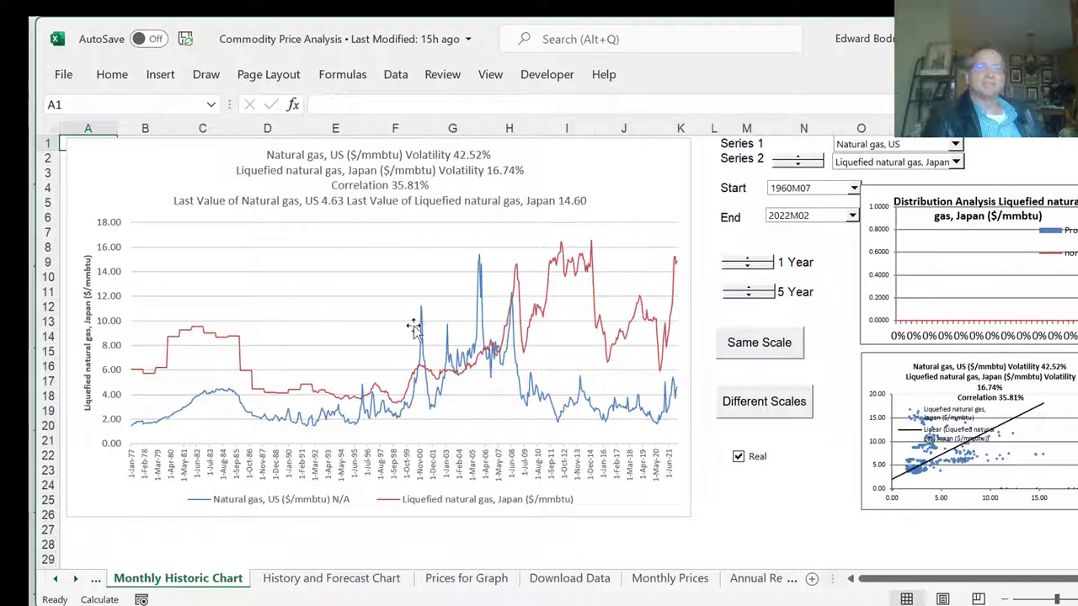
- Set the chart's start month to 1974M11
{"action": "left_click", "coordinate": [826, 188]}
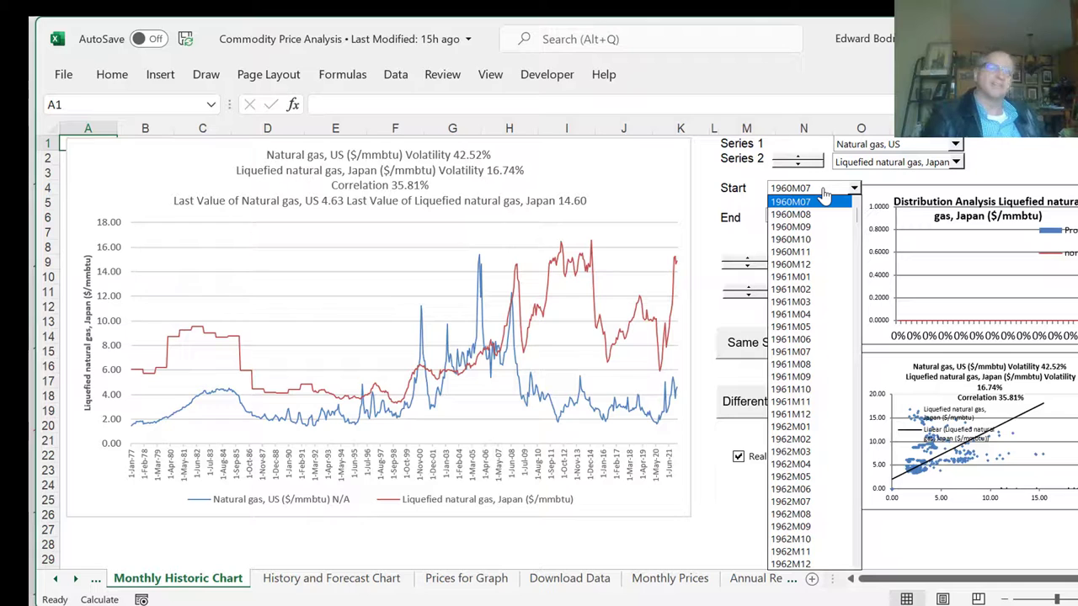
{"action": "scroll", "coordinate": [826, 193], "scroll_direction": "down", "scroll_amount": 10}
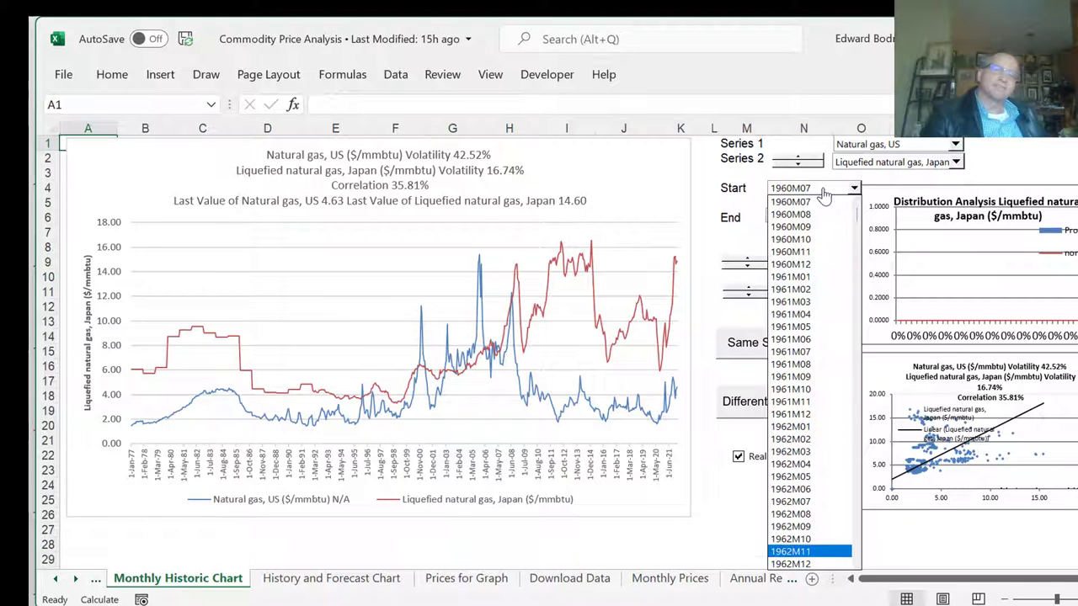
{"action": "scroll", "coordinate": [824, 193], "scroll_direction": "down", "scroll_amount": 17}
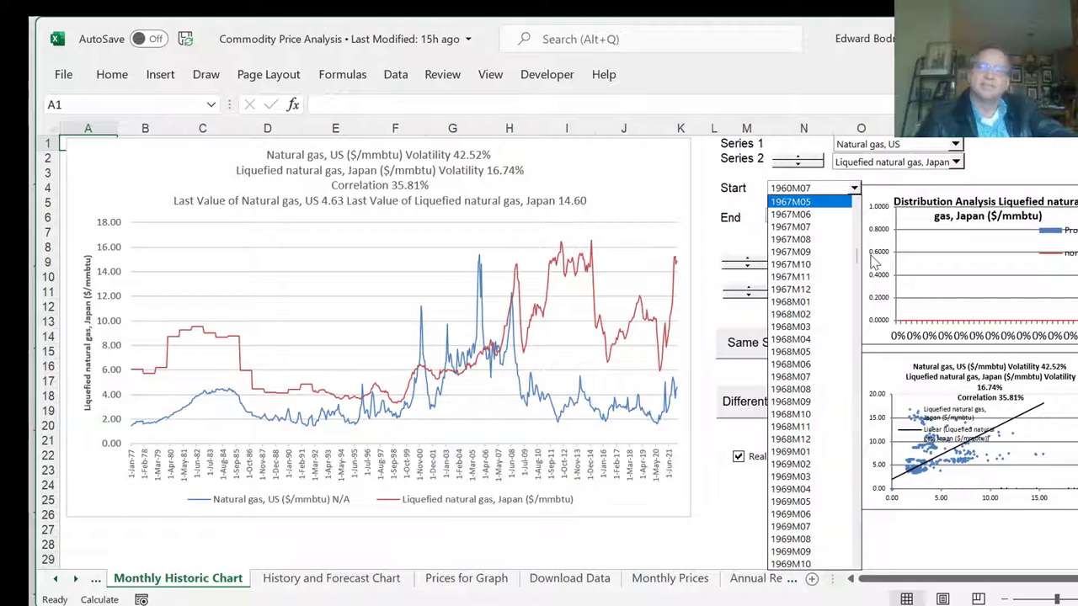
{"action": "left_click_drag", "start_coordinate": [861, 257], "coordinate": [865, 305]}
{"action": "key", "text": "Escape"}
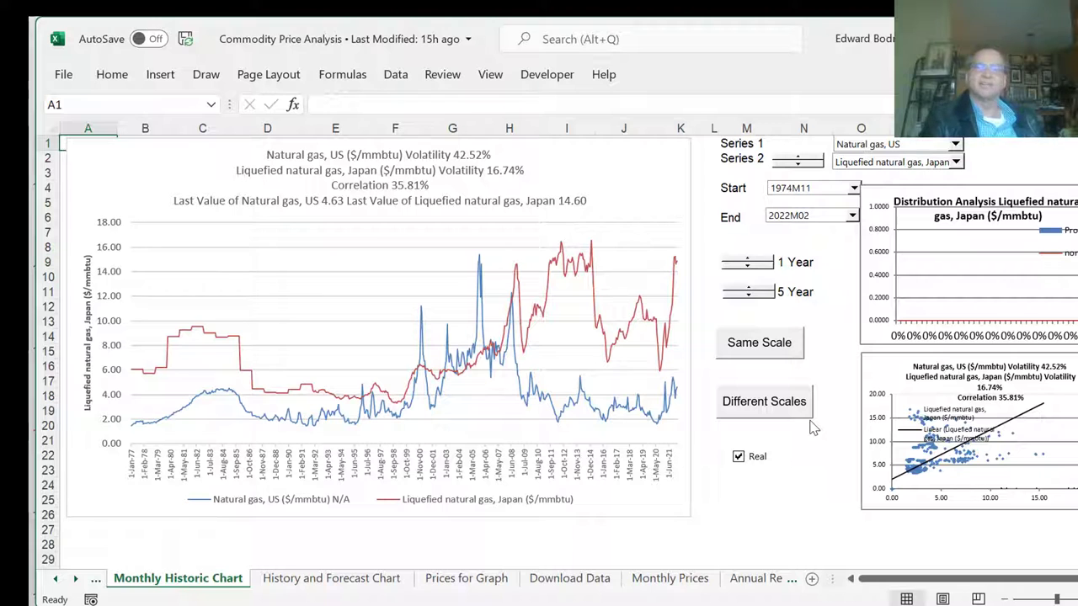
- Move the start month later to 1983M03
{"action": "left_click", "coordinate": [828, 194]}
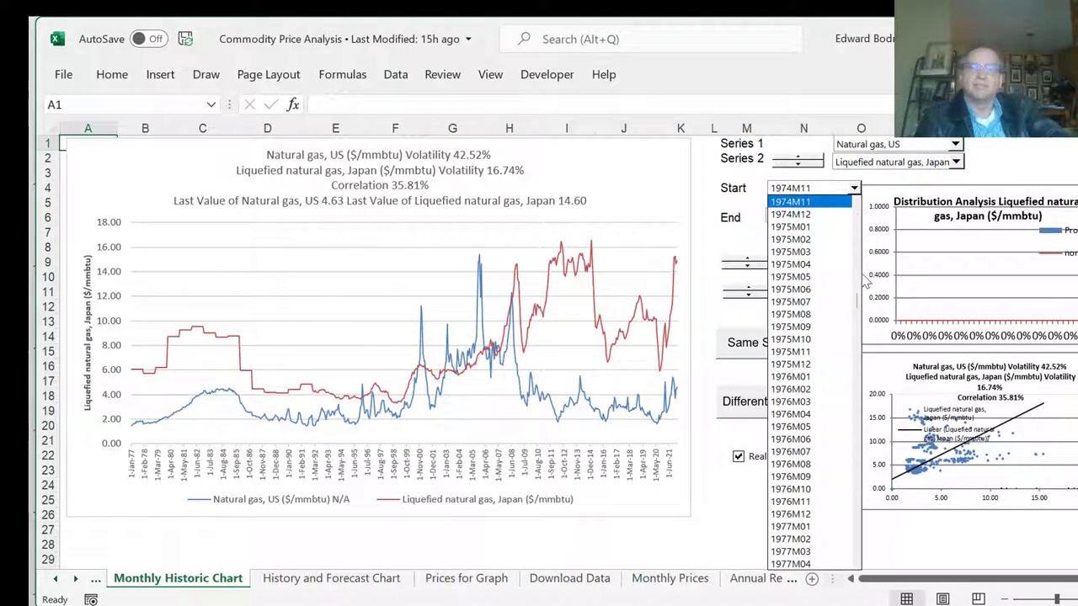
{"action": "left_click_drag", "start_coordinate": [859, 307], "coordinate": [860, 416]}
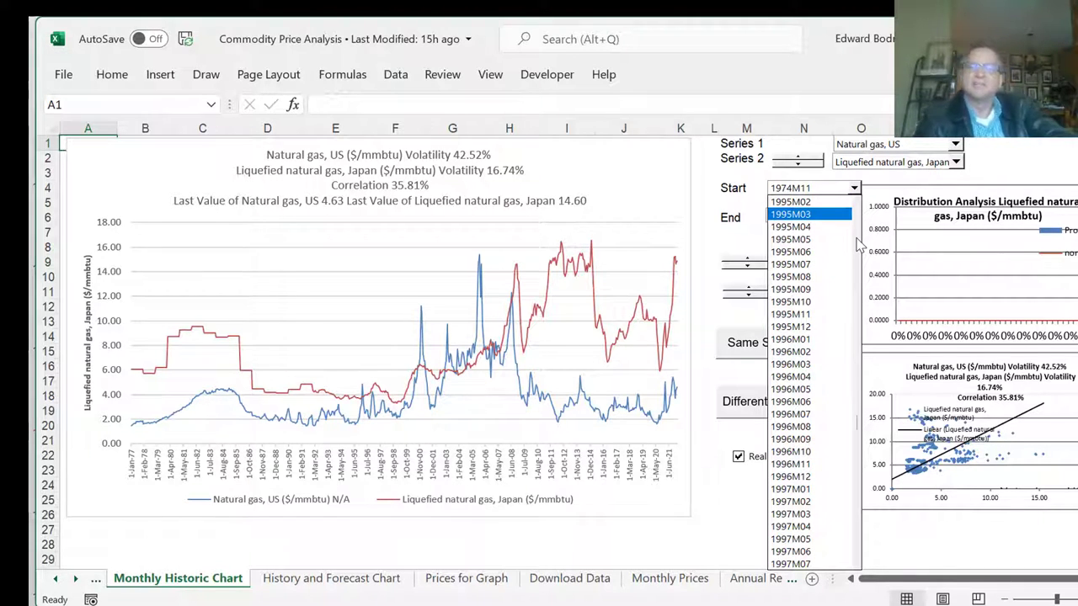
{"action": "left_click_drag", "start_coordinate": [859, 245], "coordinate": [855, 212]}
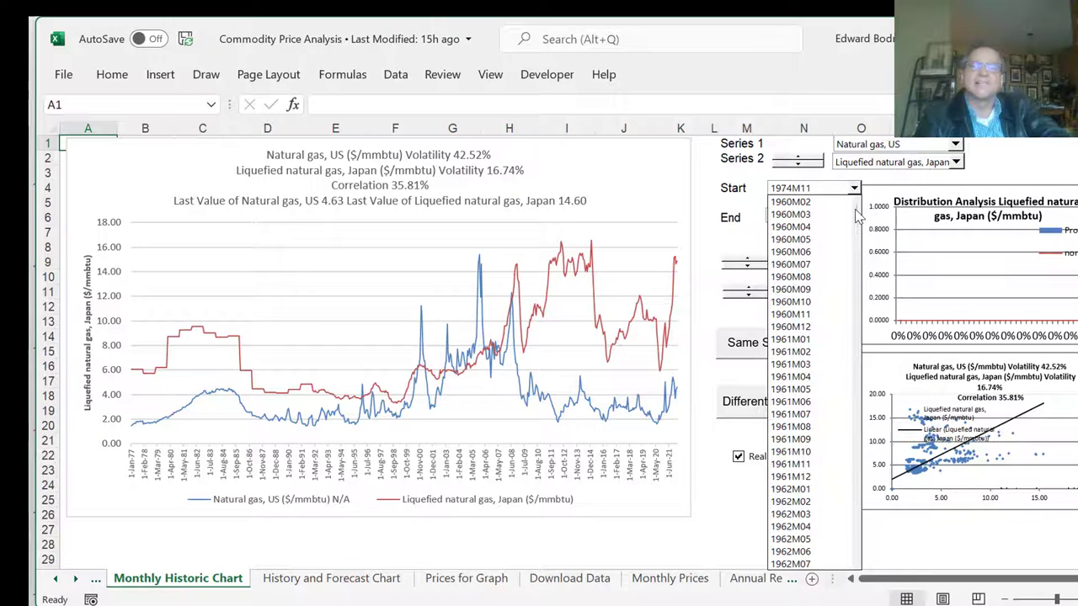
{"action": "left_click_drag", "start_coordinate": [861, 295], "coordinate": [862, 357]}
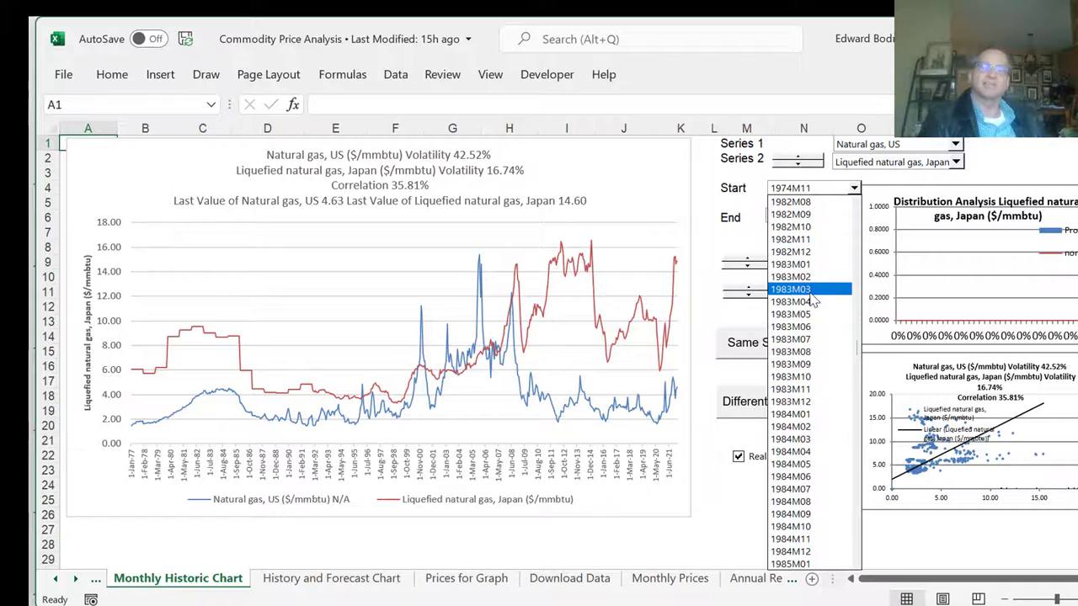
{"action": "key", "text": "Escape"}
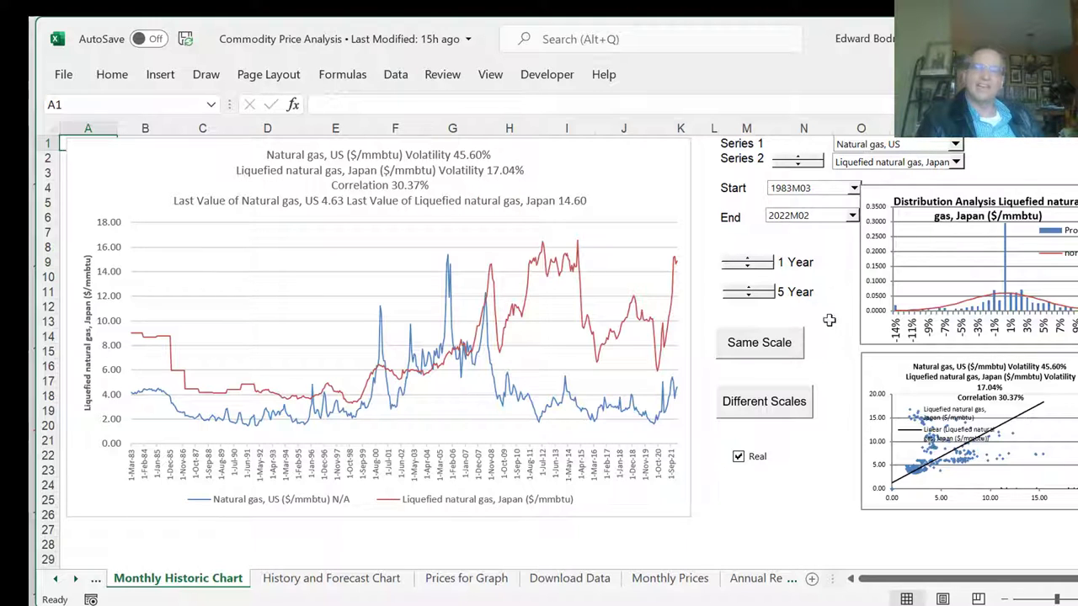
- Set Series 2 to Natural gas, Europe on the same scale: 27.24% volatility, 45.71% correlation
{"action": "left_click", "coordinate": [925, 163]}
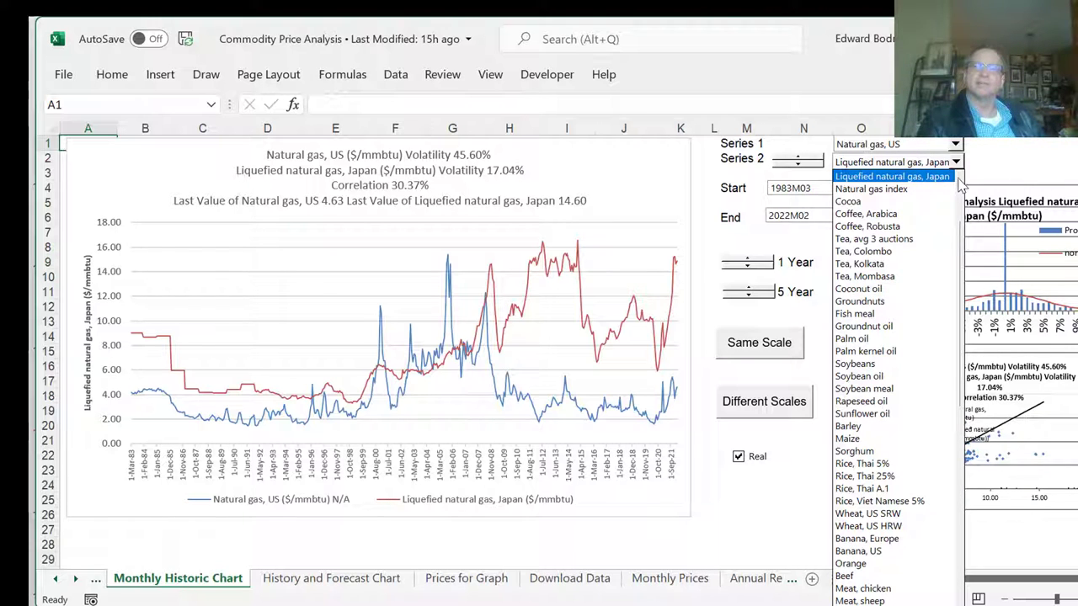
{"action": "scroll", "coordinate": [962, 184], "scroll_direction": "up", "scroll_amount": 3}
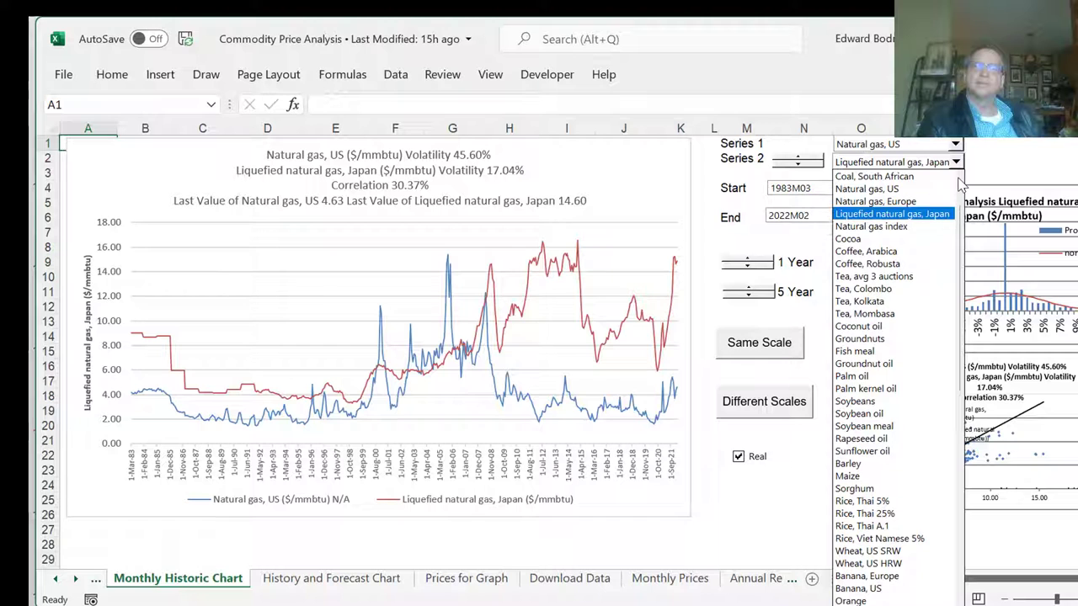
{"action": "left_click", "coordinate": [918, 211]}
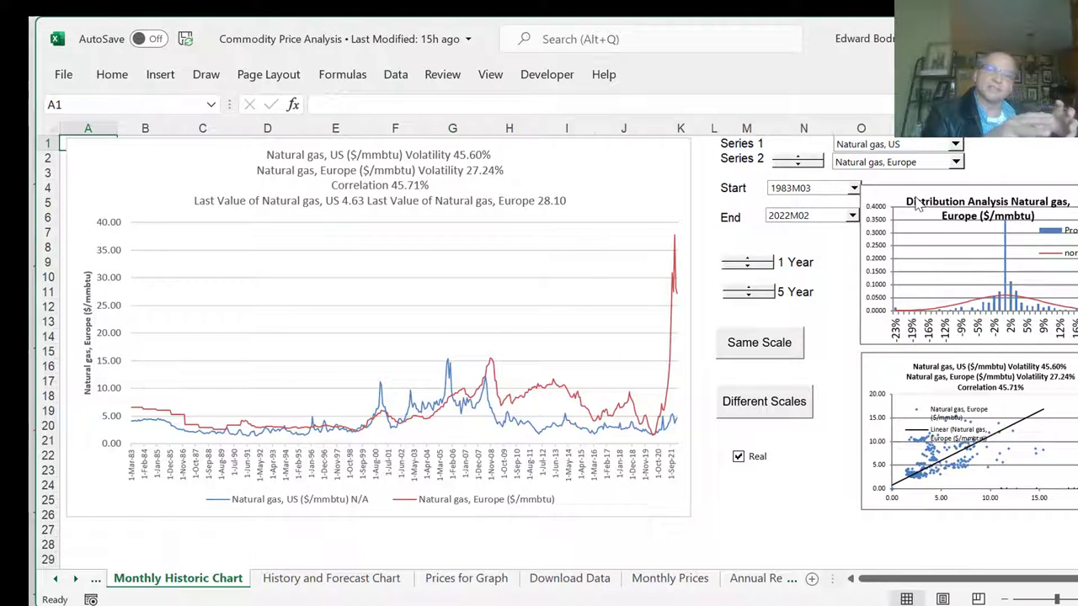
{"action": "left_click", "coordinate": [759, 345]}
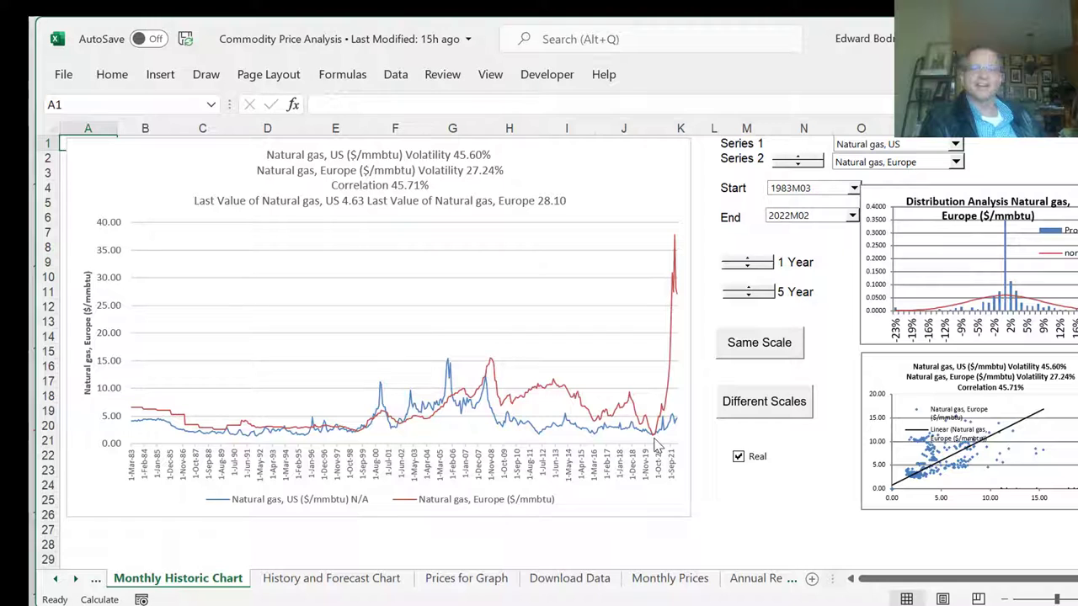
{"action": "mouse_move", "coordinate": [678, 263]}
{"action": "mouse_move", "coordinate": [657, 444]}
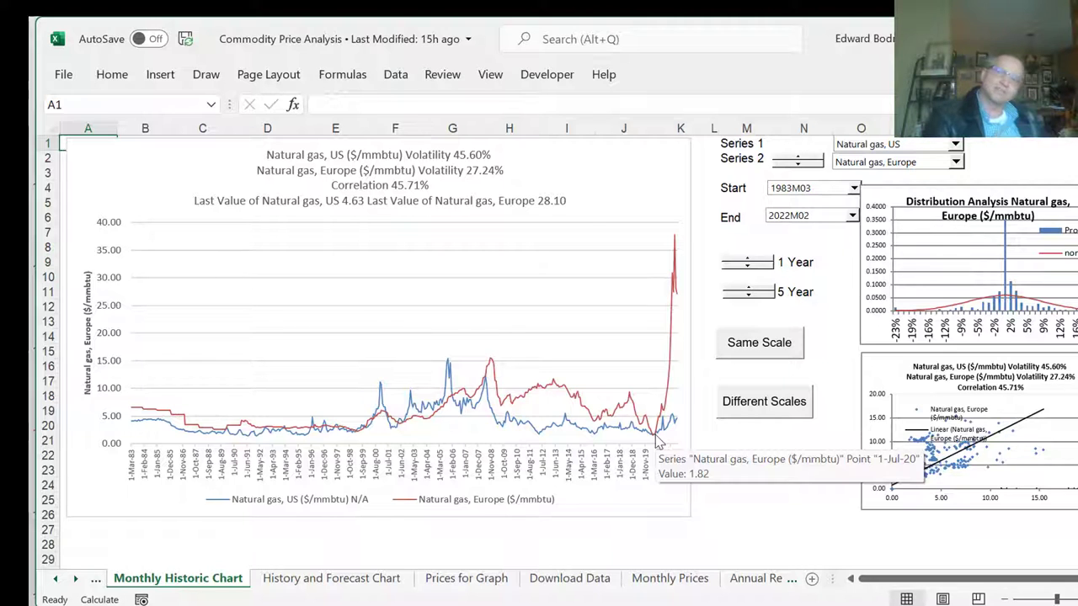
- Switch Series 2 to Crude oil, average: 32.16% volatility, 50.04% correlation with US gas
{"action": "left_click", "coordinate": [841, 350]}
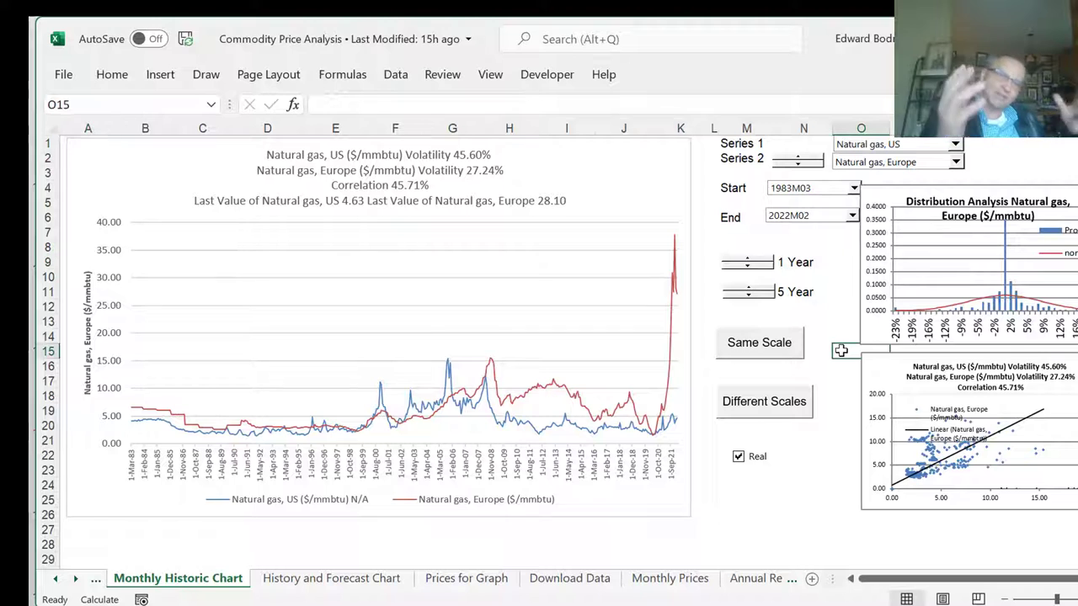
{"action": "left_click", "coordinate": [882, 162]}
{"action": "key", "text": "Up"}
{"action": "key", "text": "Up"}
{"action": "key", "text": "Up"}
{"action": "key", "text": "Up"}
{"action": "key", "text": "Up"}
{"action": "key", "text": "Up"}
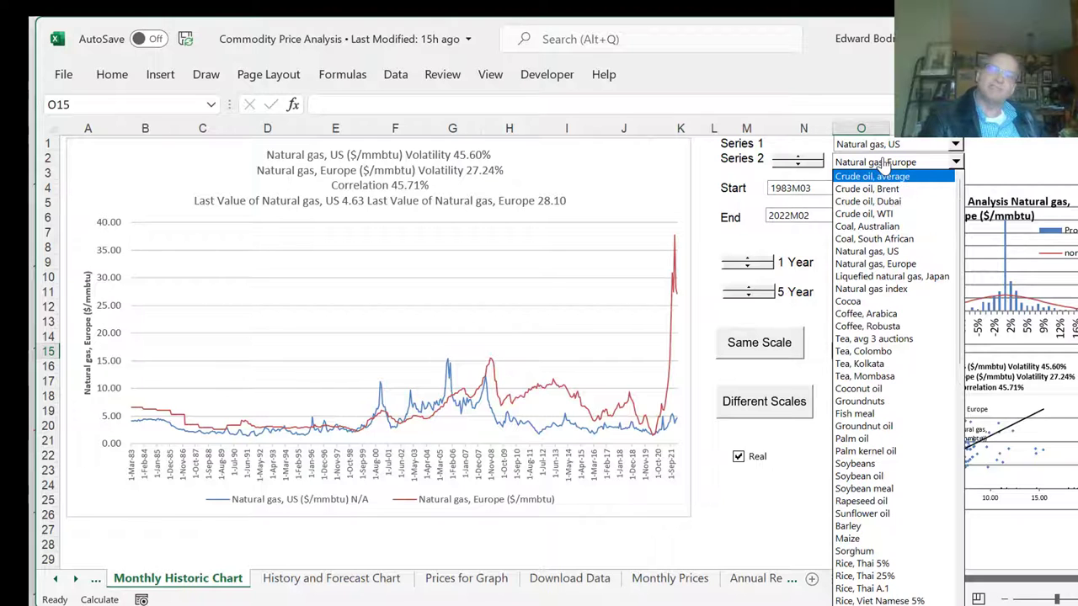
{"action": "key", "text": "Escape"}
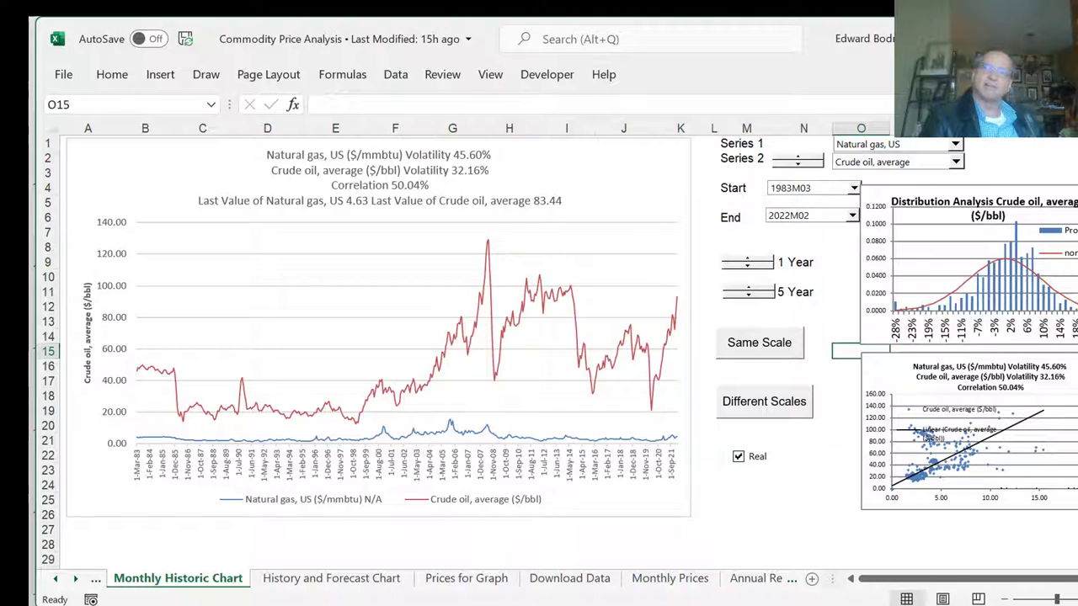
{"action": "left_click", "coordinate": [789, 499]}
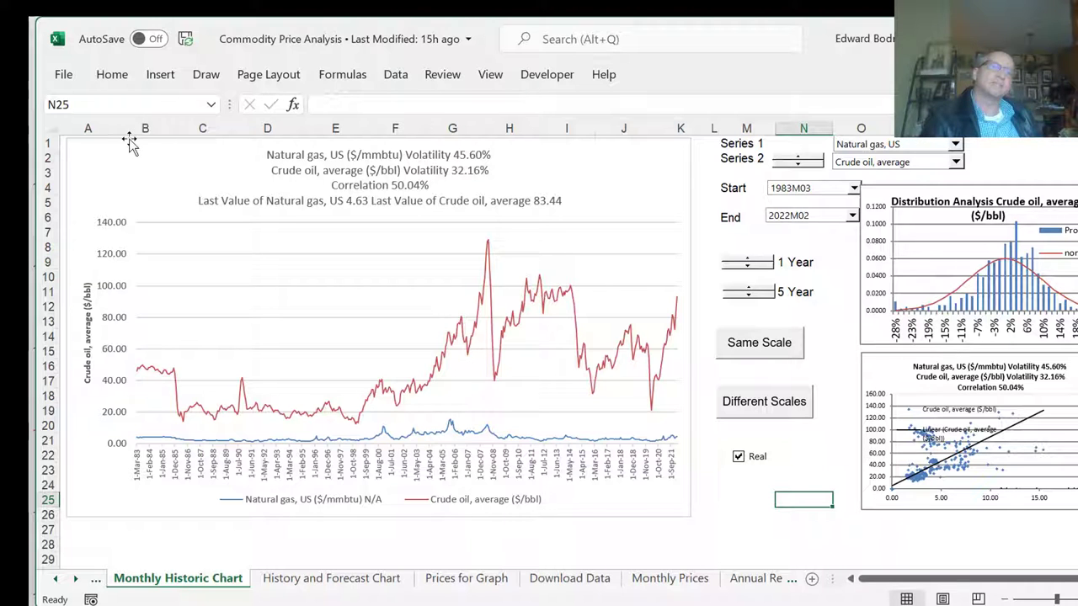
- View the workbook's File Info page, briefly check the Monte Carlo presentation, then return to the worksheet
{"action": "left_click", "coordinate": [66, 77]}
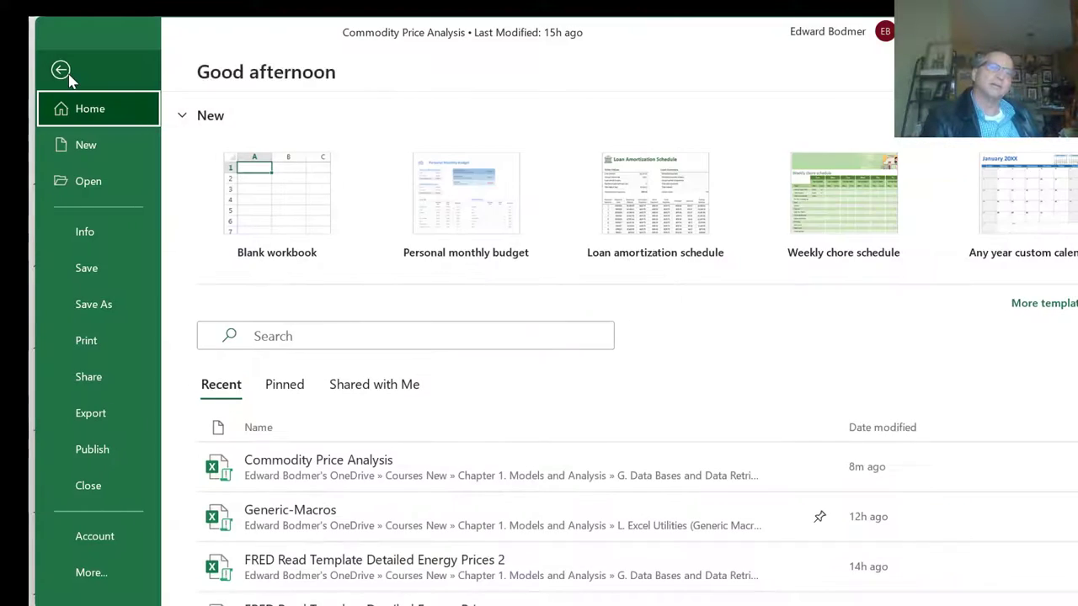
{"action": "left_click", "coordinate": [91, 236]}
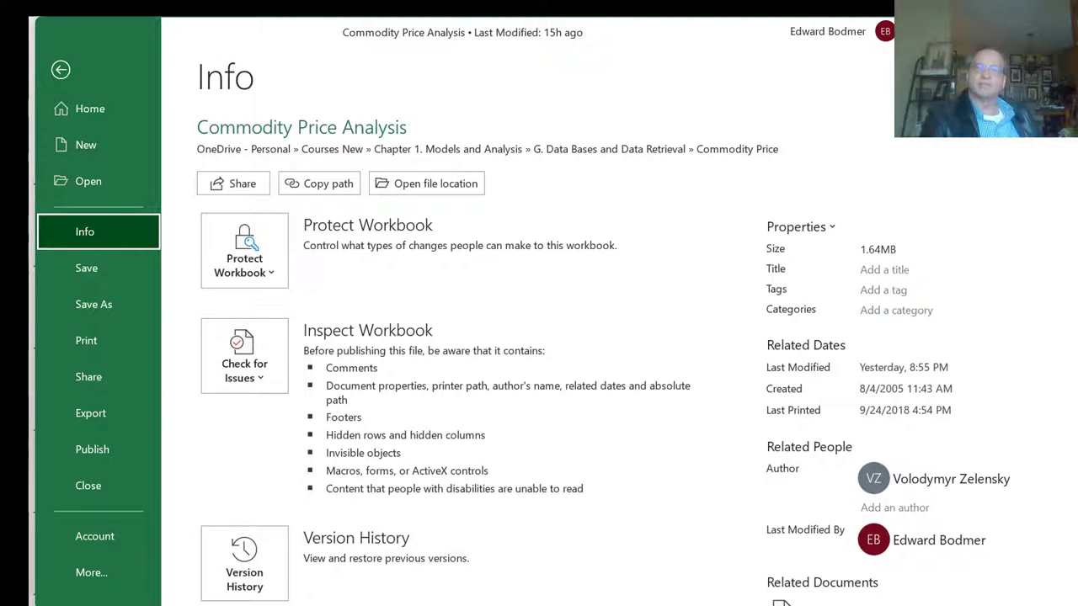
{"action": "key", "text": "alt+Tab"}
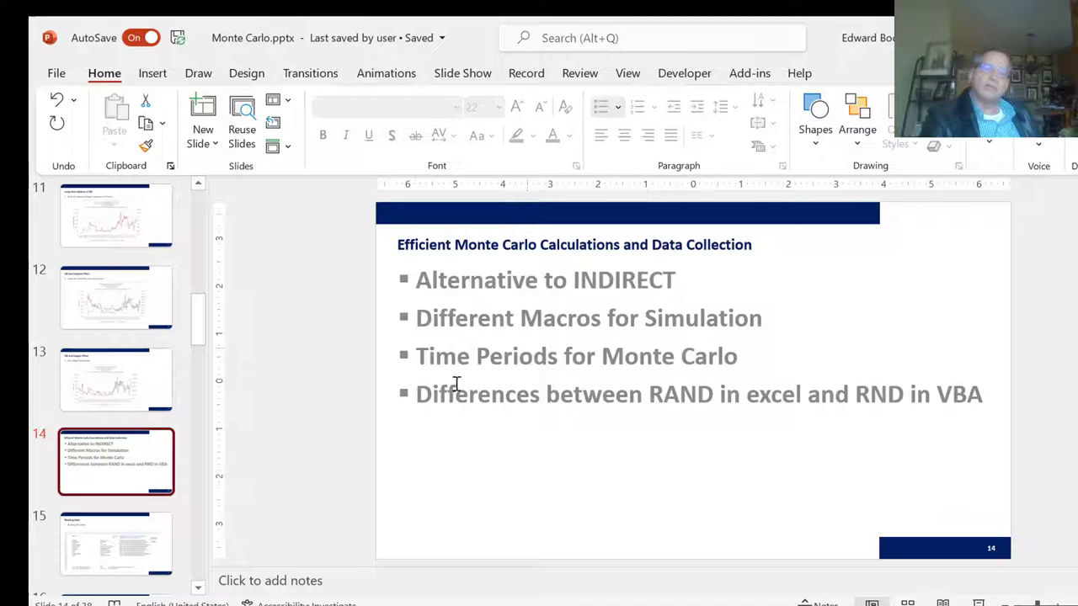
{"action": "mouse_move", "coordinate": [433, 603]}
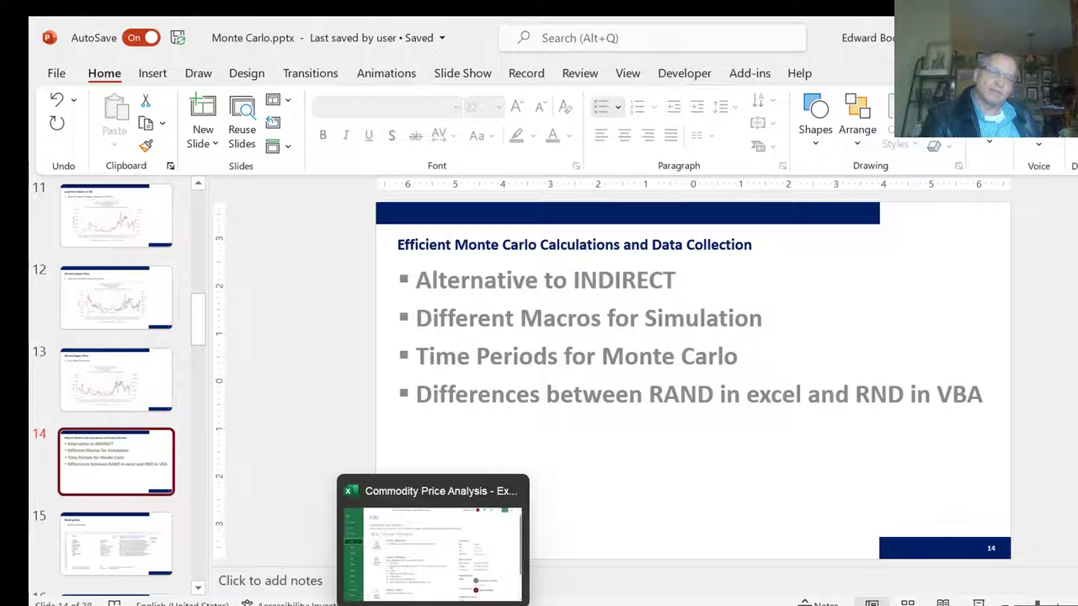
{"action": "left_click", "coordinate": [431, 562]}
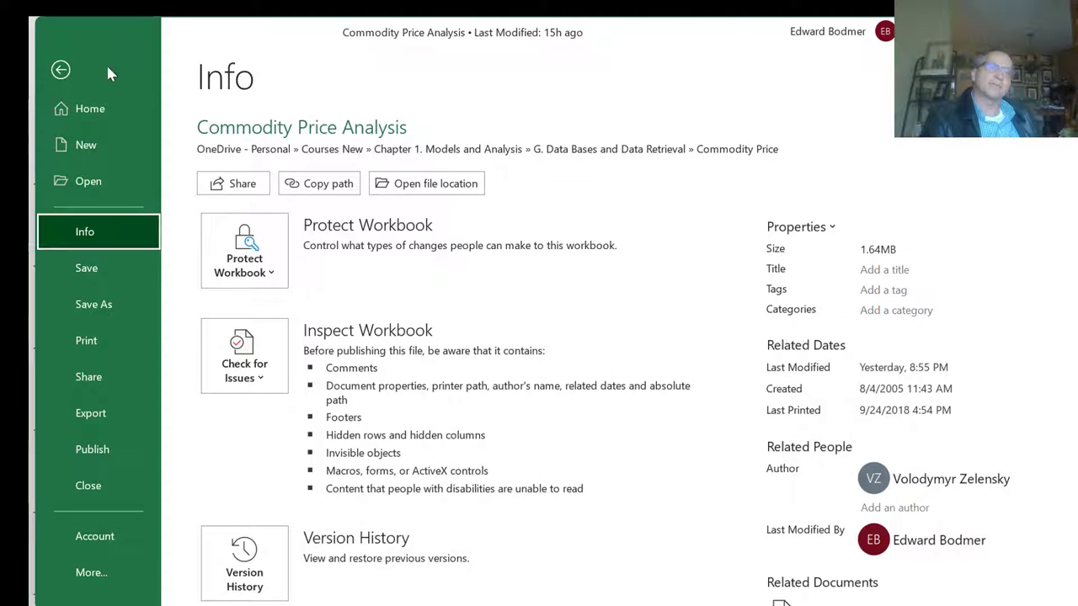
{"action": "left_click", "coordinate": [61, 70]}
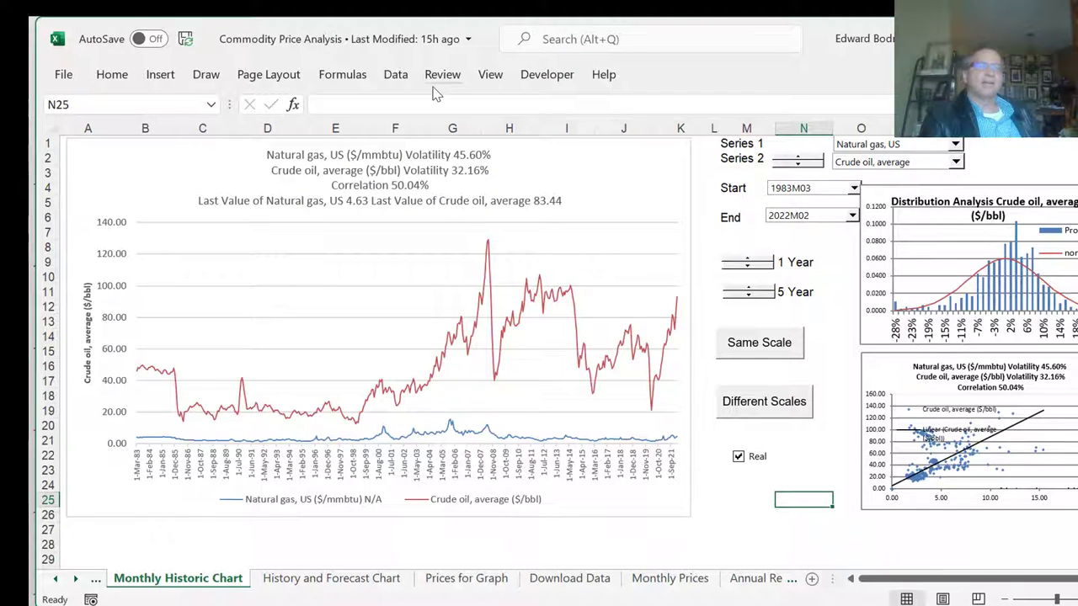
- Save Commodity Price Analysis and close it, bringing up the save-changes prompt
{"action": "left_click", "coordinate": [59, 75]}
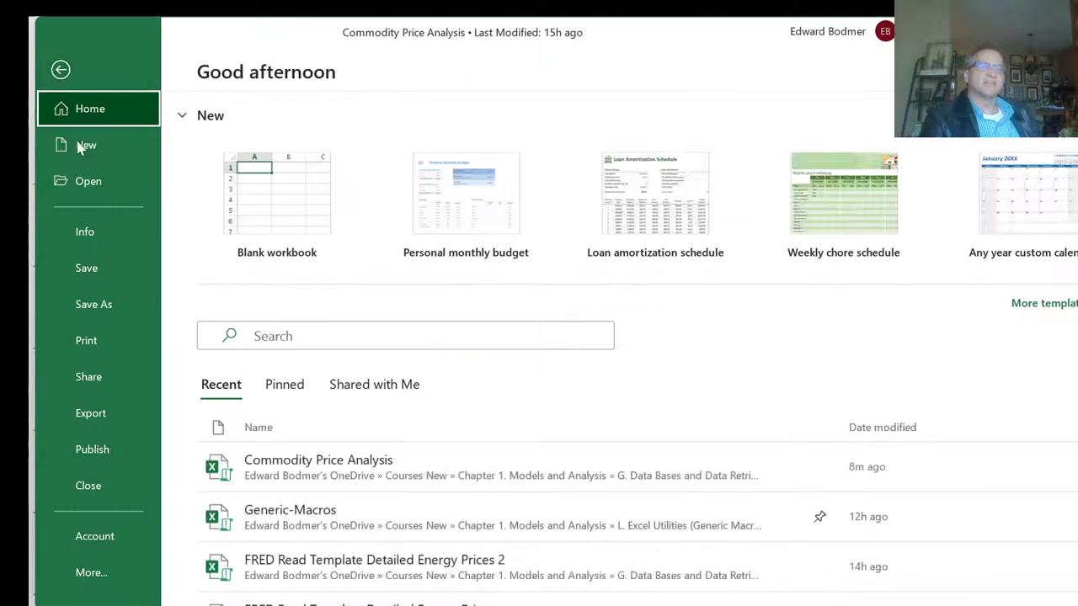
{"action": "left_click", "coordinate": [123, 272]}
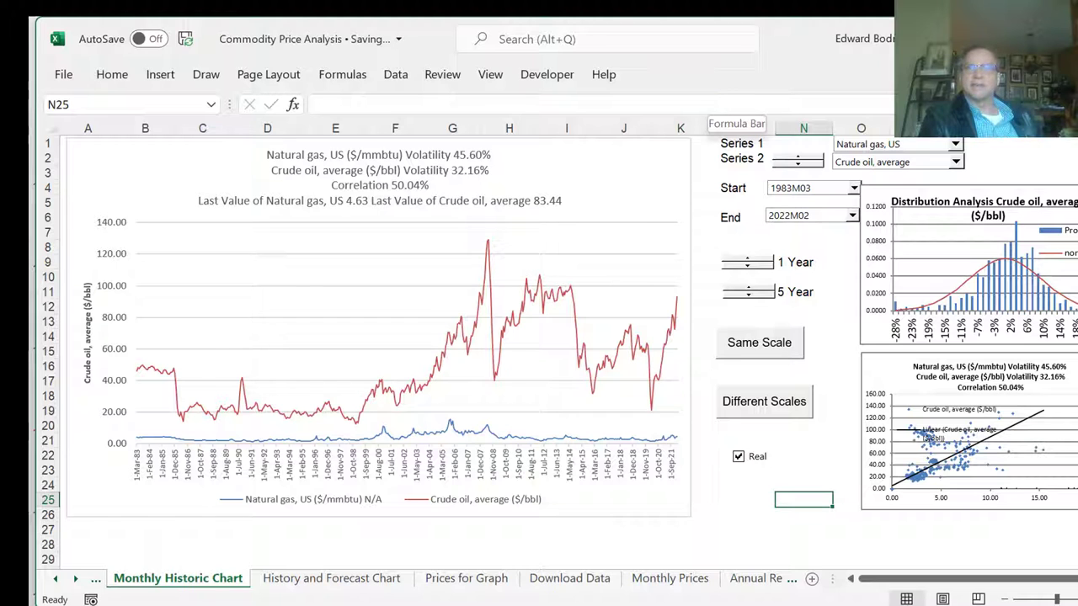
{"action": "key", "text": "alt+F4"}
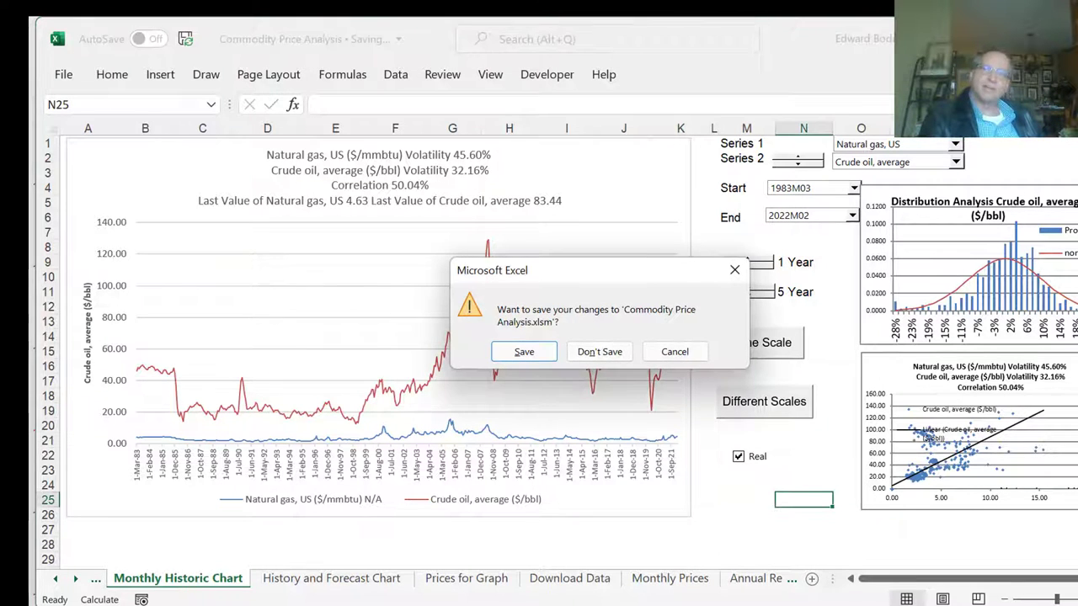
- Choose Don't Save to close 'Commodity Price Analysis.xlsm' without further changes
{"action": "left_click", "coordinate": [588, 357]}
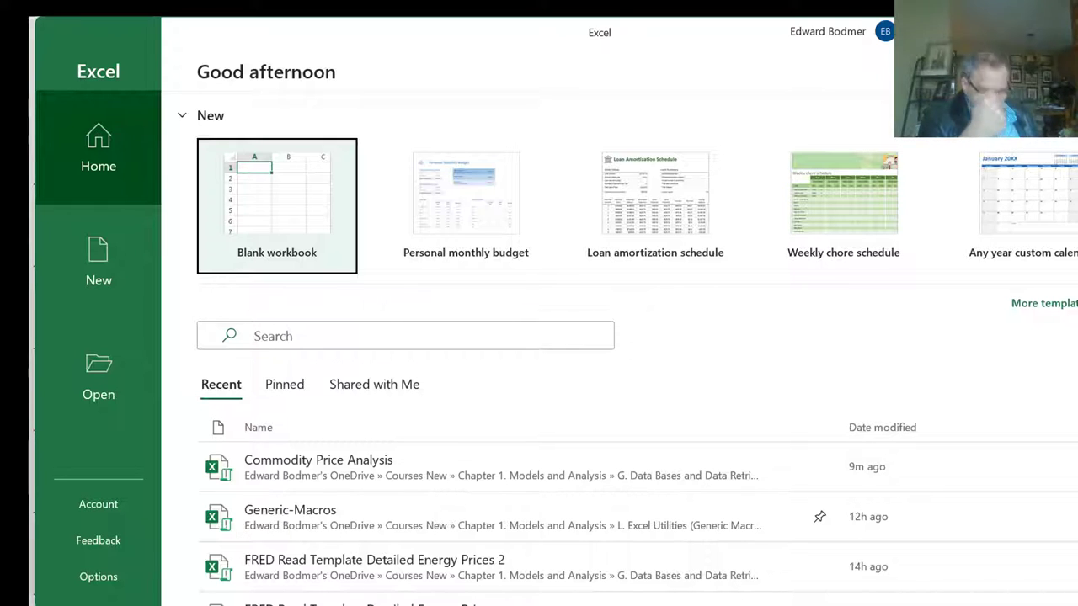
{"action": "left_click", "coordinate": [411, 578]}
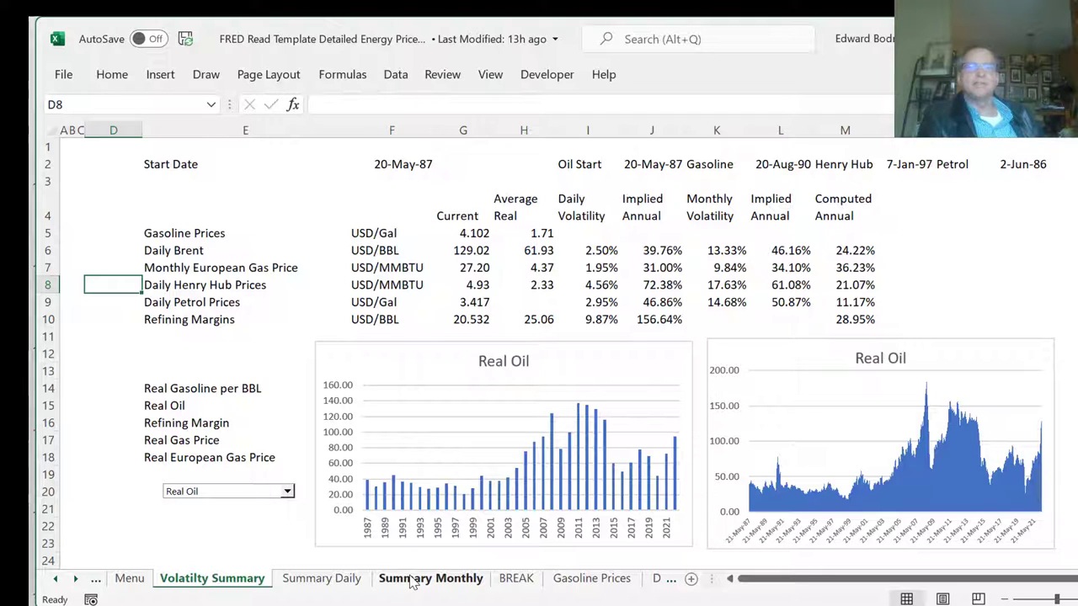
{"action": "left_click", "coordinate": [608, 263]}
{"action": "left_click", "coordinate": [608, 256]}
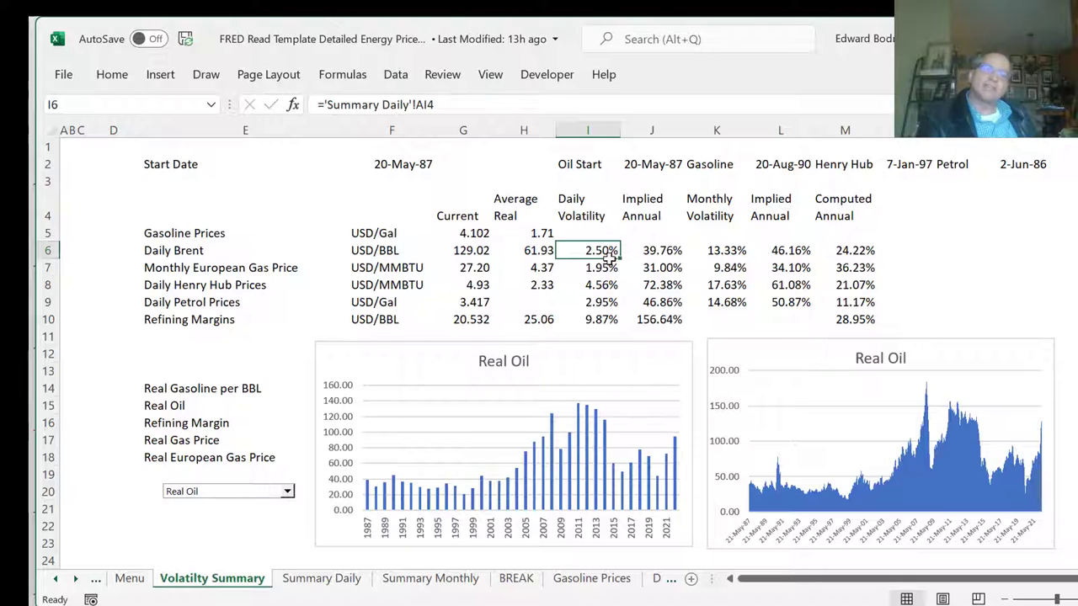
{"action": "key", "text": "Left"}
{"action": "key", "text": "Right"}
{"action": "key", "text": "Right"}
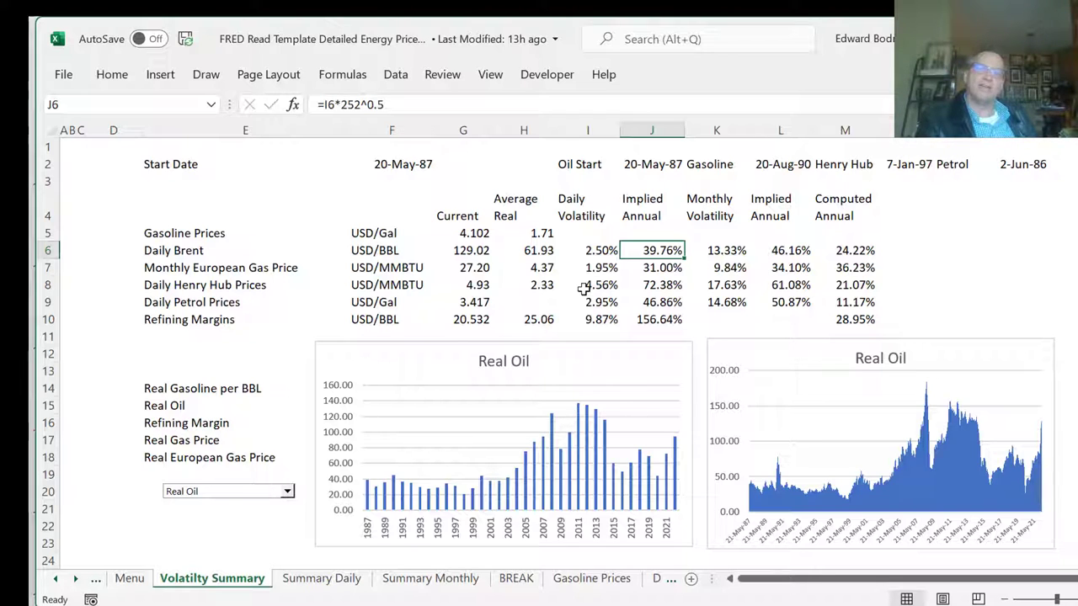
{"action": "key", "text": "Left"}
{"action": "key", "text": "Right"}
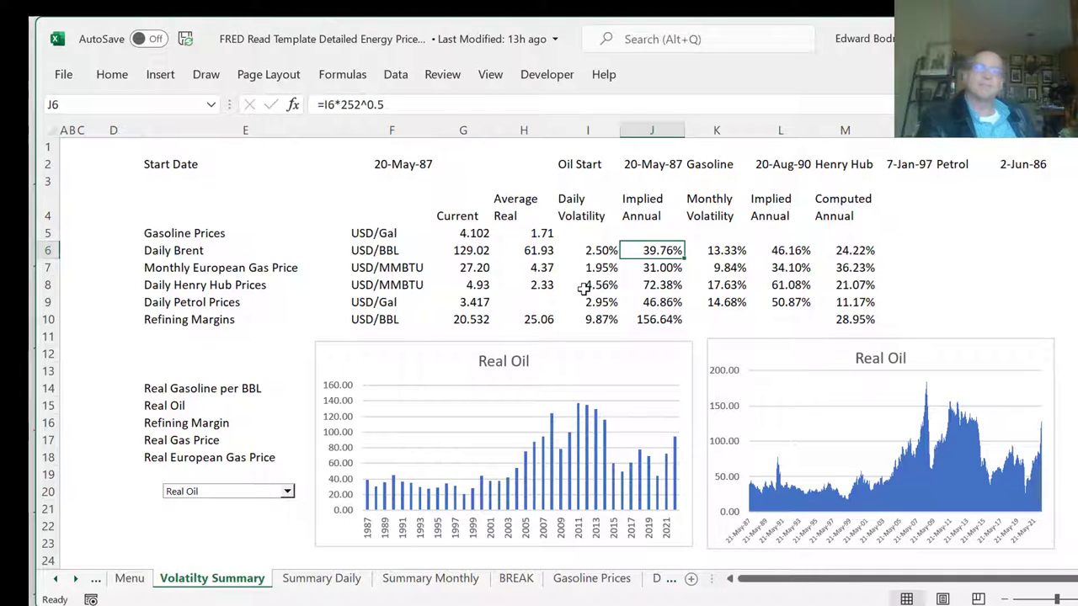
{"action": "key", "text": "Right"}
{"action": "key", "text": "Right"}
{"action": "key", "text": "Left"}
{"action": "key", "text": "Left"}
{"action": "key", "text": "Left"}
{"action": "key", "text": "Right"}
{"action": "key", "text": "Right"}
{"action": "key", "text": "Right"}
{"action": "key", "text": "Right"}
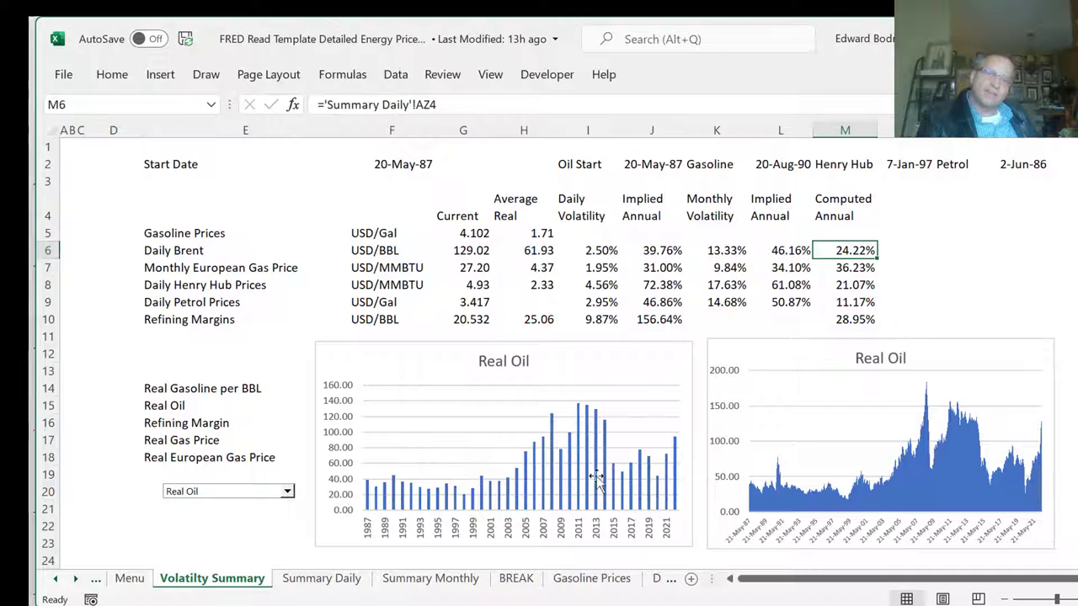
{"action": "mouse_move", "coordinate": [625, 479]}
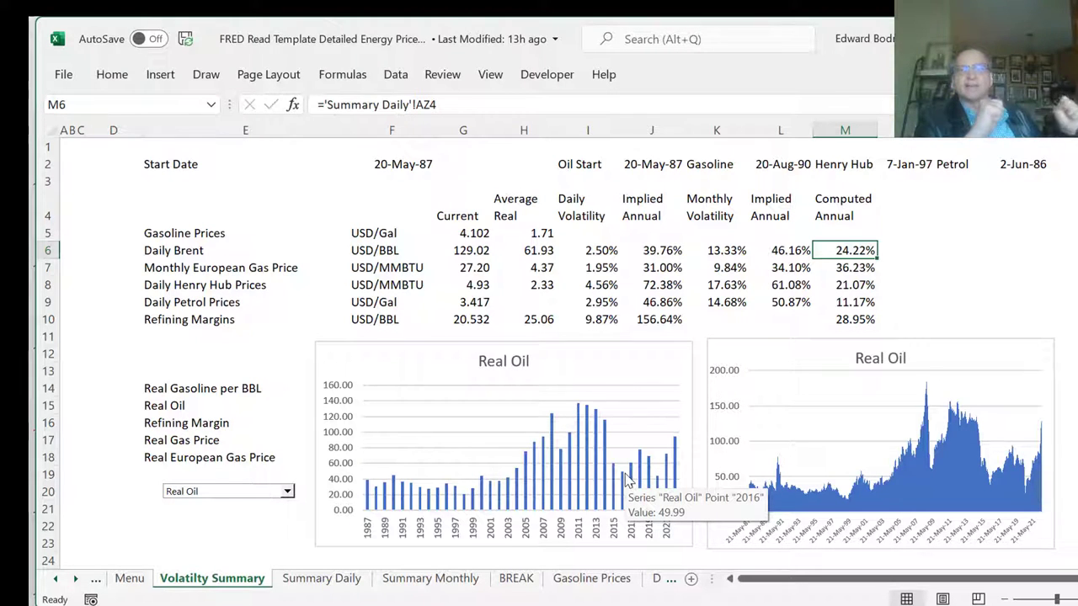
{"action": "key", "text": "Left"}
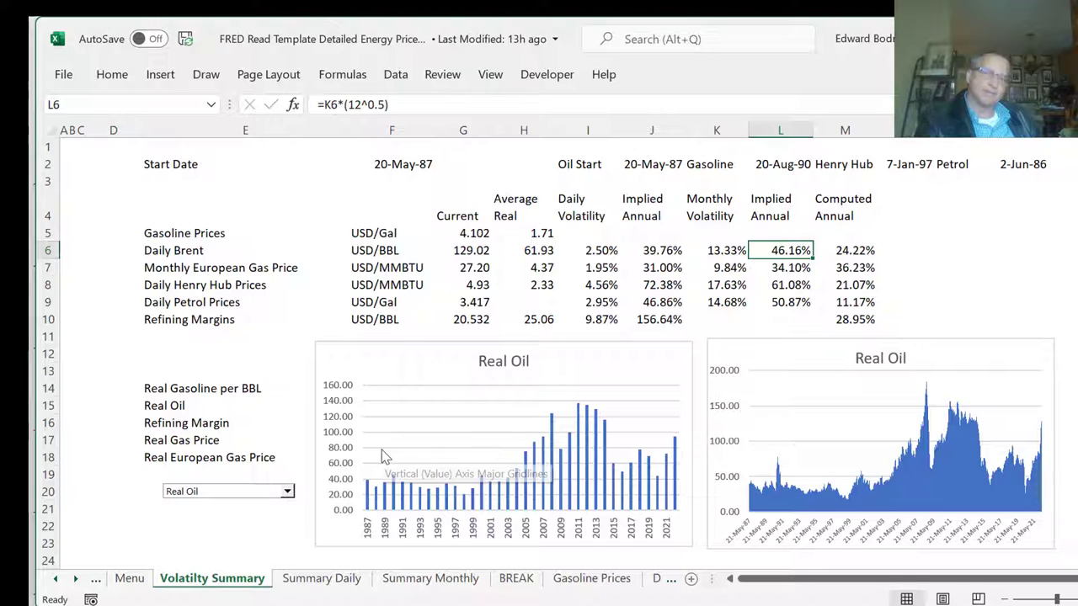
- Switch the Volatility Summary charts to Real Gasoline per BBL, then to Refining Margin
{"action": "left_click", "coordinate": [224, 494]}
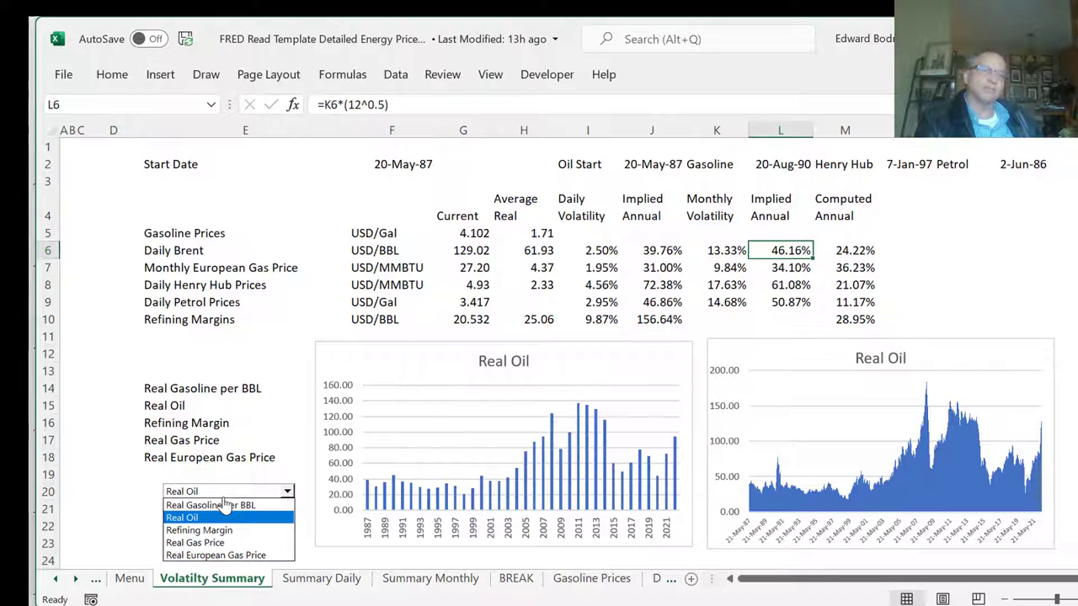
{"action": "key", "text": "Escape"}
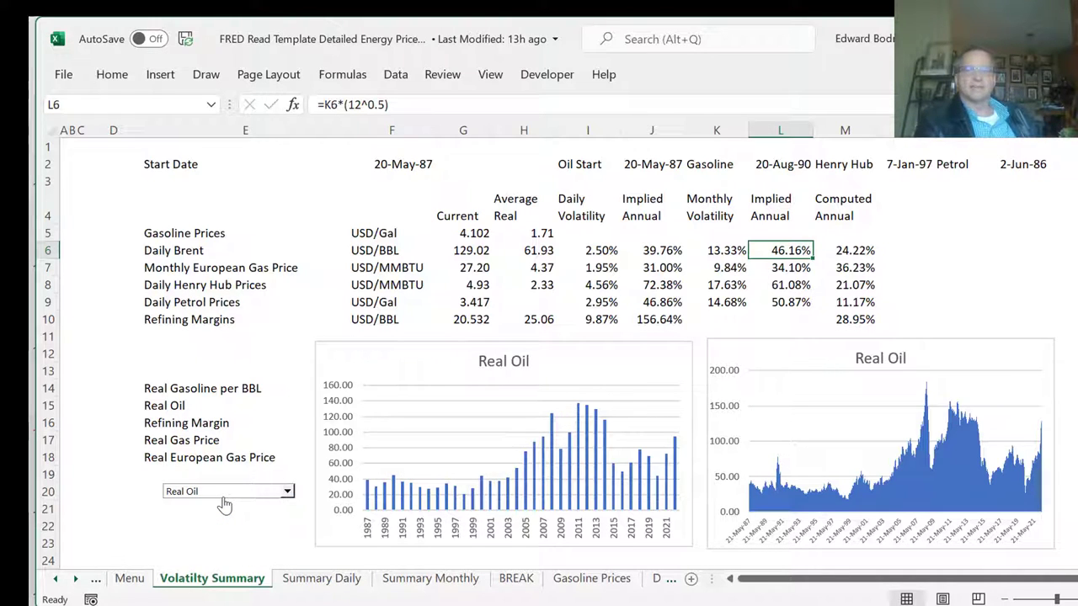
{"action": "key", "text": "Up"}
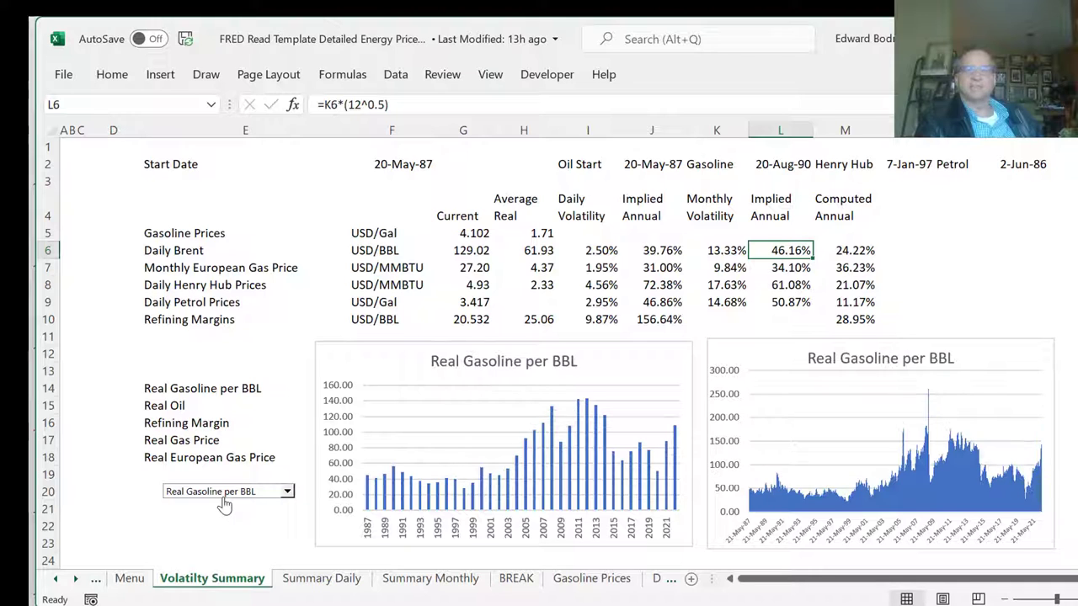
{"action": "left_click", "coordinate": [224, 495]}
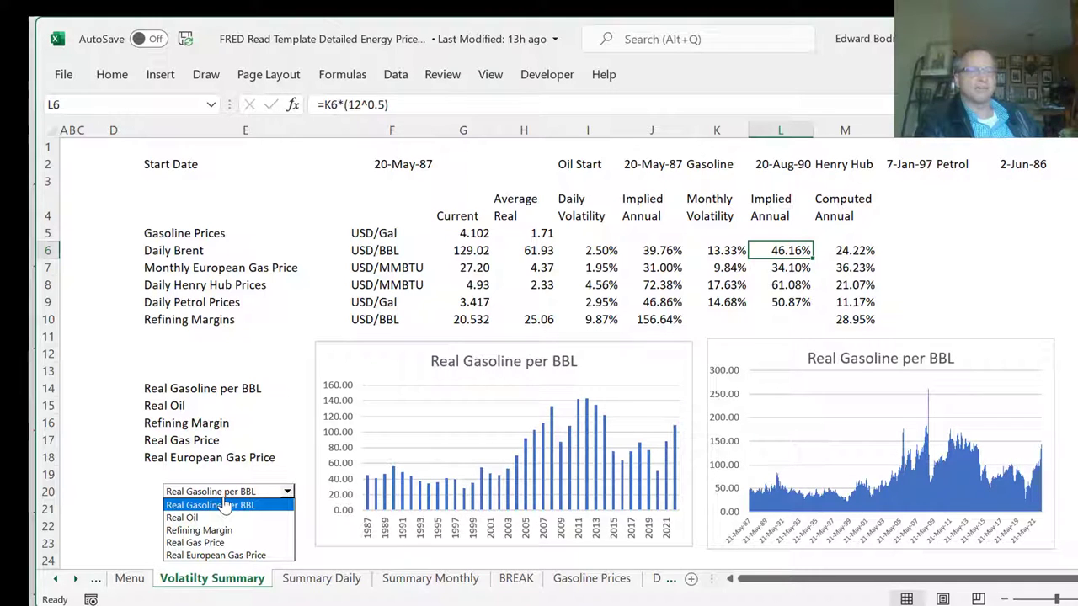
{"action": "key", "text": "Down"}
{"action": "key", "text": "Down"}
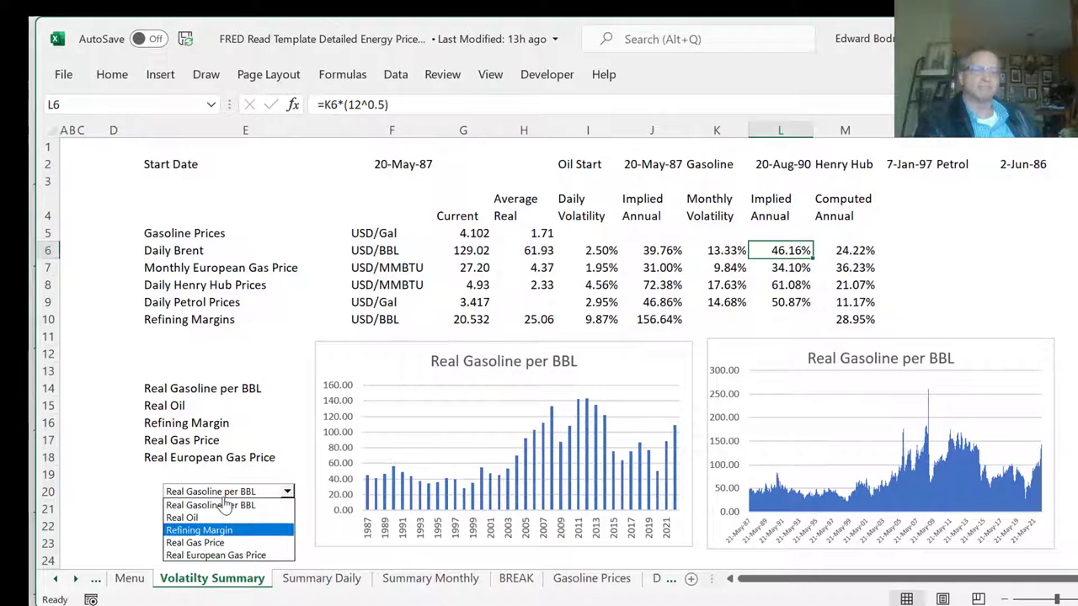
{"action": "key", "text": "Escape"}
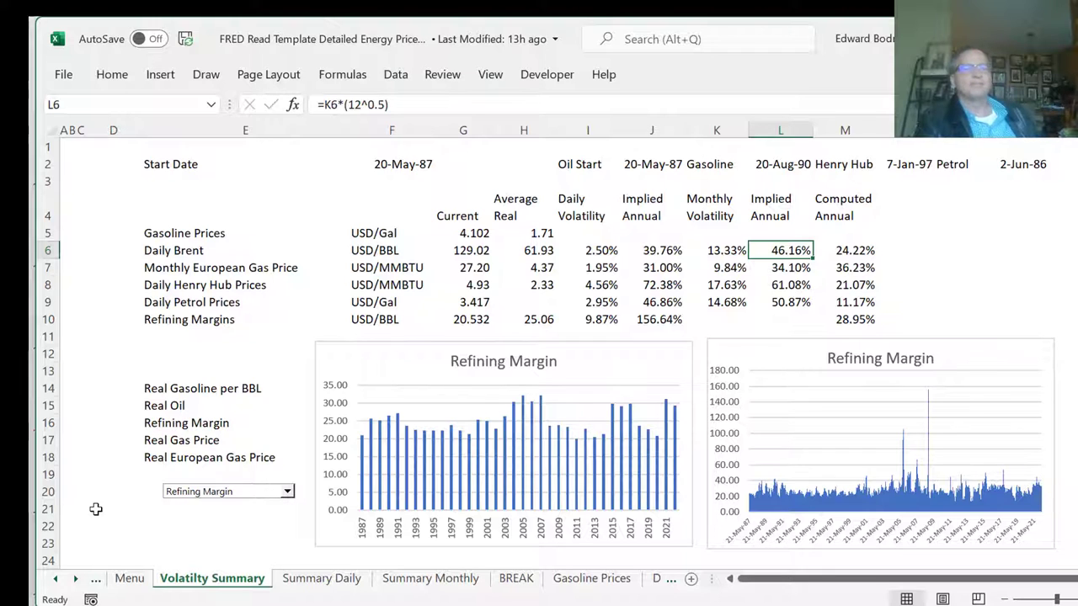
- Switch the charts' series dropdown to Real Gas Price
{"action": "left_click", "coordinate": [242, 497]}
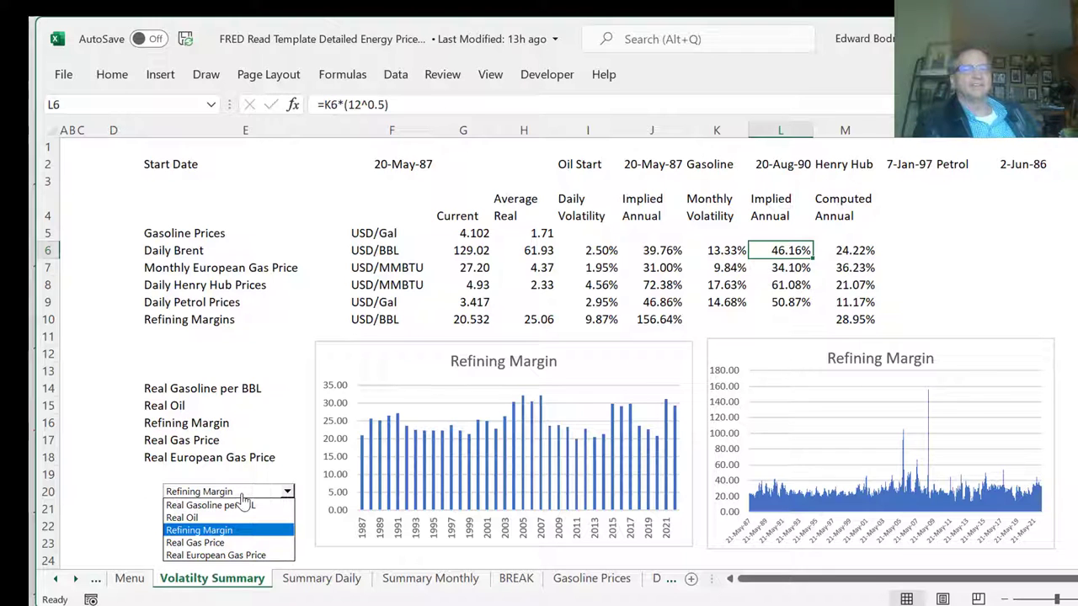
{"action": "key", "text": "Down"}
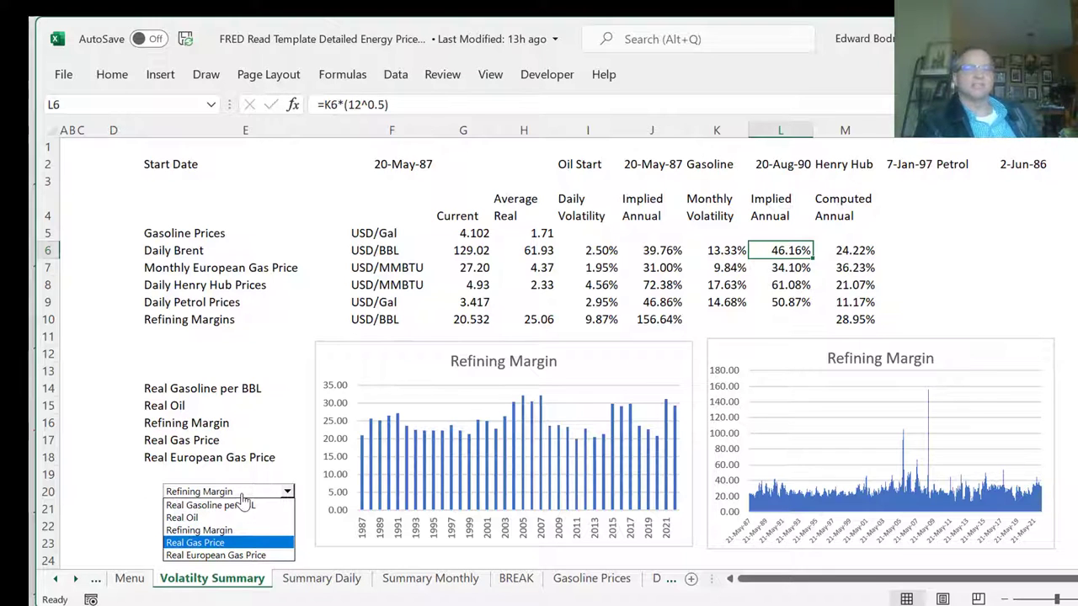
{"action": "key", "text": "Escape"}
{"action": "key", "text": "Down"}
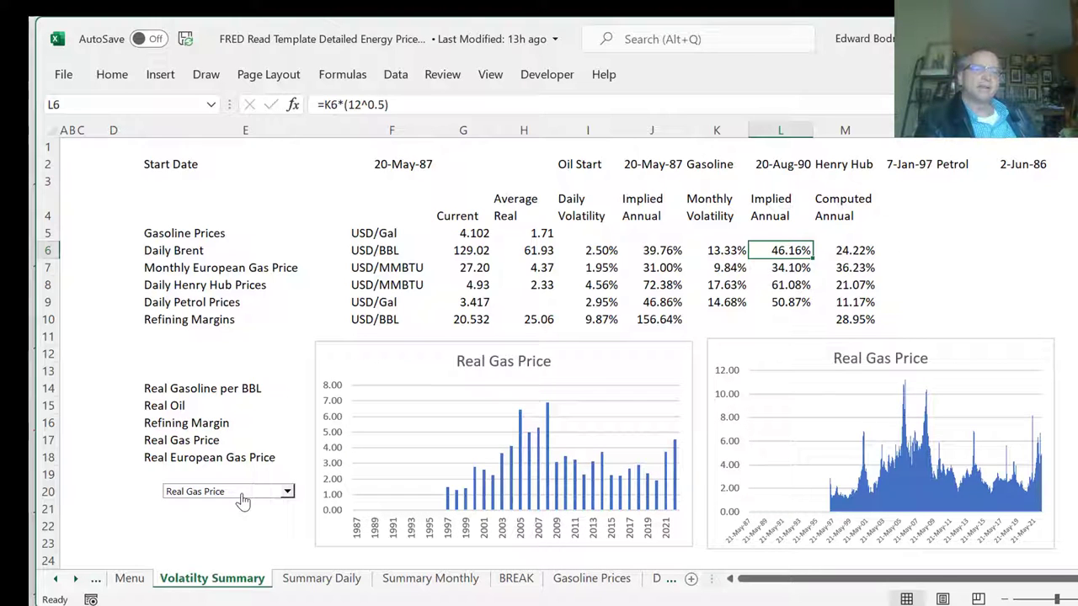
{"action": "left_click", "coordinate": [242, 500]}
{"action": "left_click", "coordinate": [215, 541]}
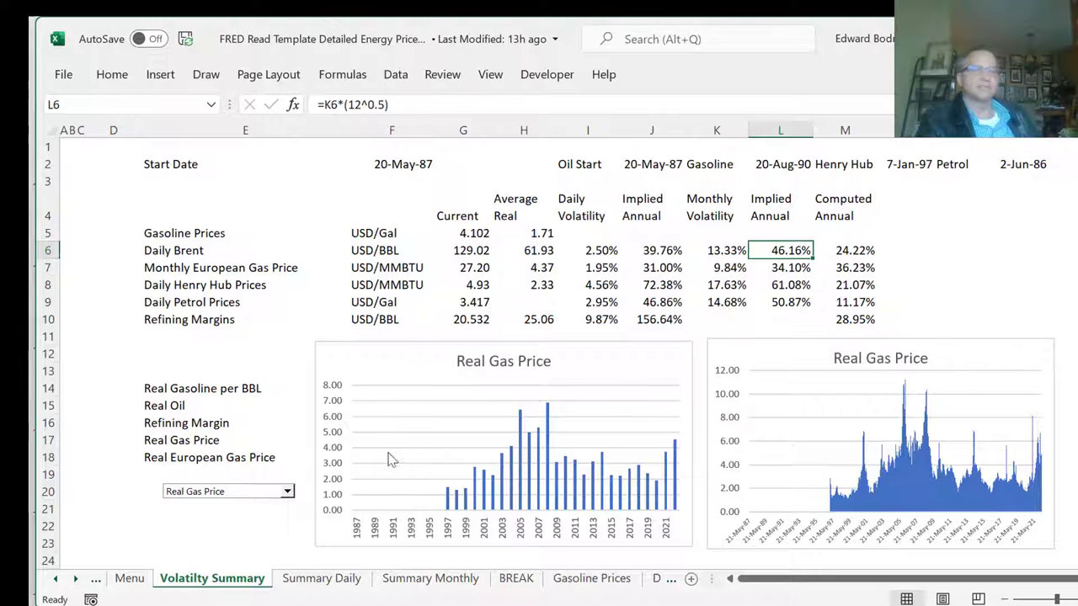
- Pick Real European Gas Price in the dropdown so both charts plot it
{"action": "left_click", "coordinate": [286, 492]}
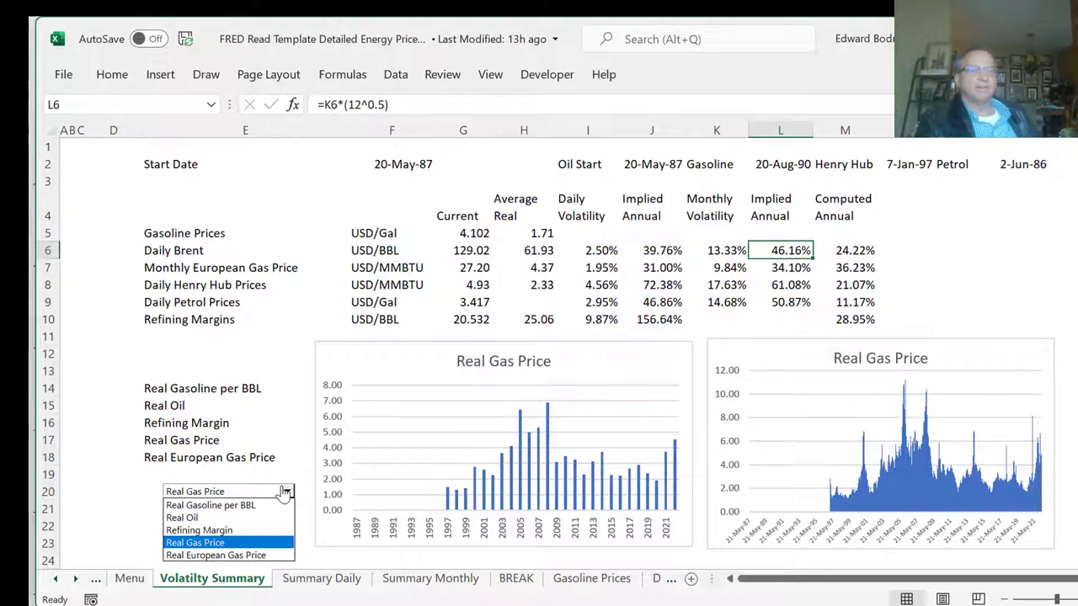
{"action": "left_click", "coordinate": [198, 555]}
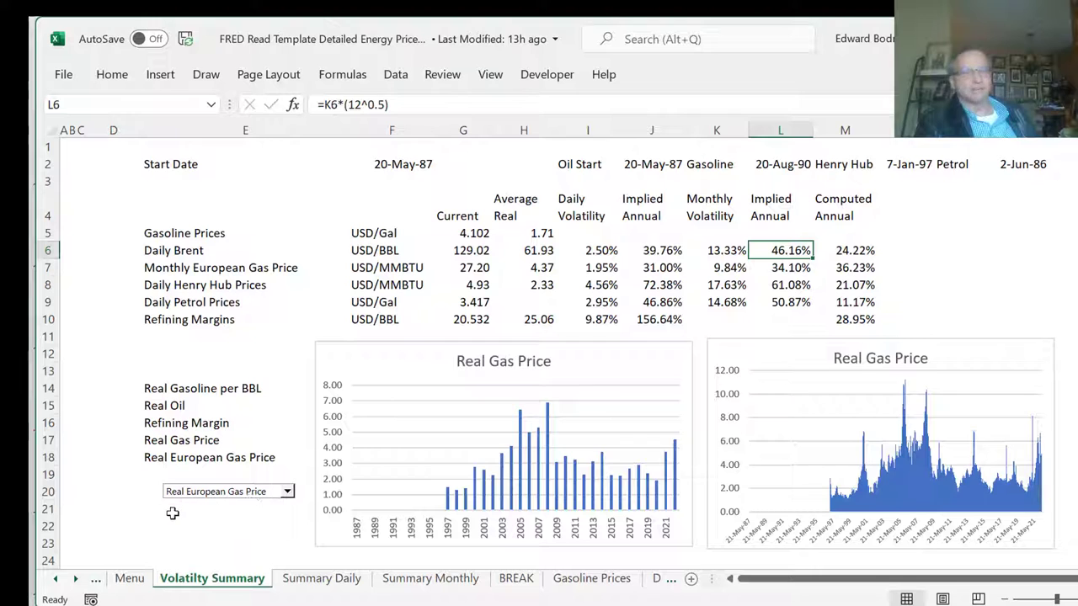
{"action": "left_click", "coordinate": [128, 579]}
- Go to the Menu sheet and glance at the Data ribbon's import and refresh options
{"action": "left_click", "coordinate": [548, 425]}
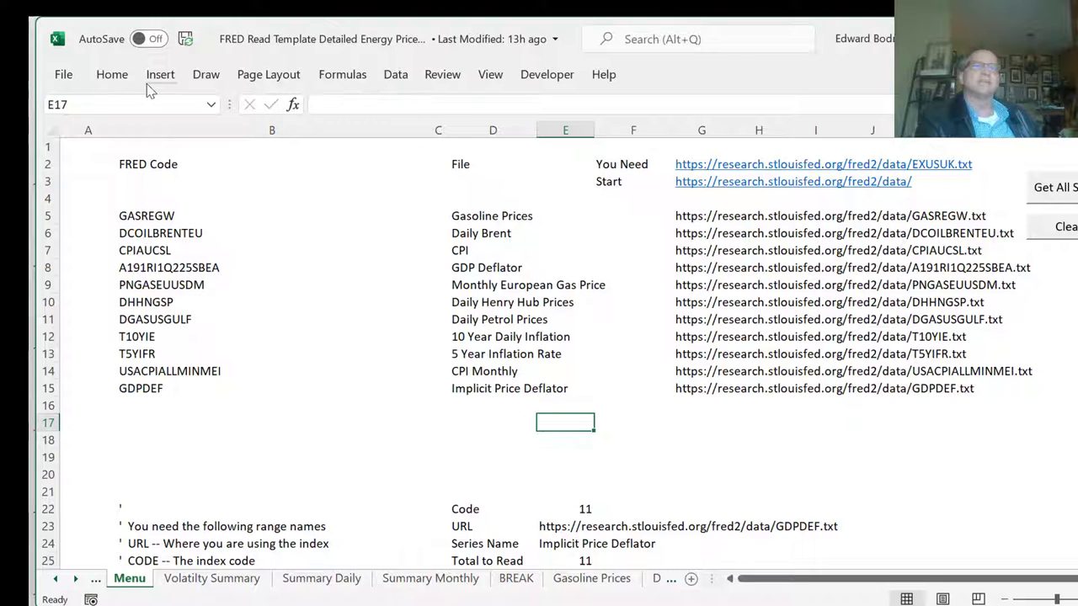
{"action": "left_click", "coordinate": [394, 76]}
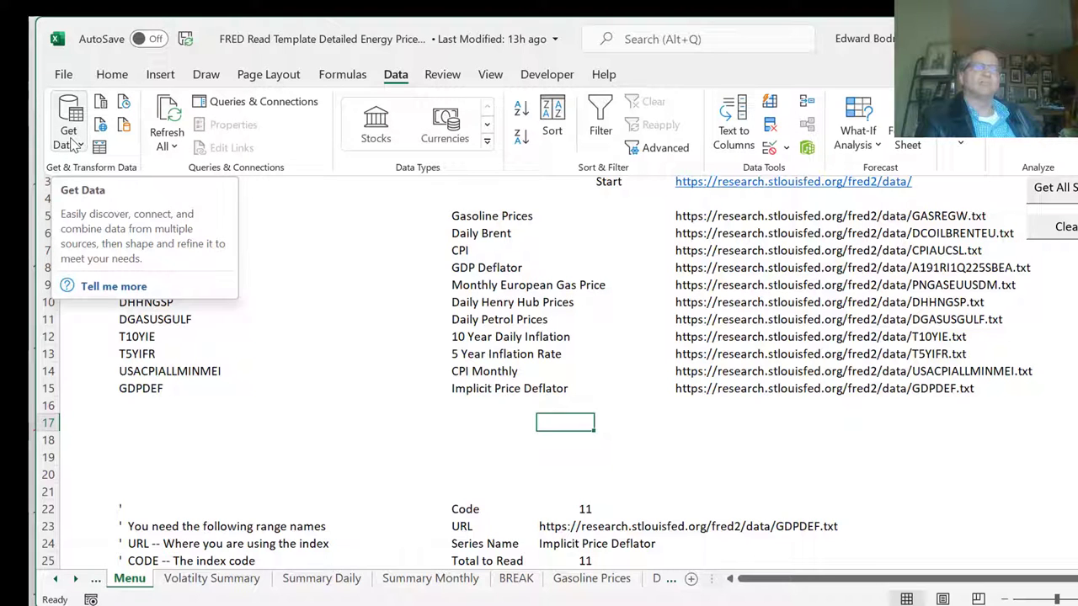
{"action": "left_click", "coordinate": [352, 326]}
{"action": "left_click", "coordinate": [432, 301]}
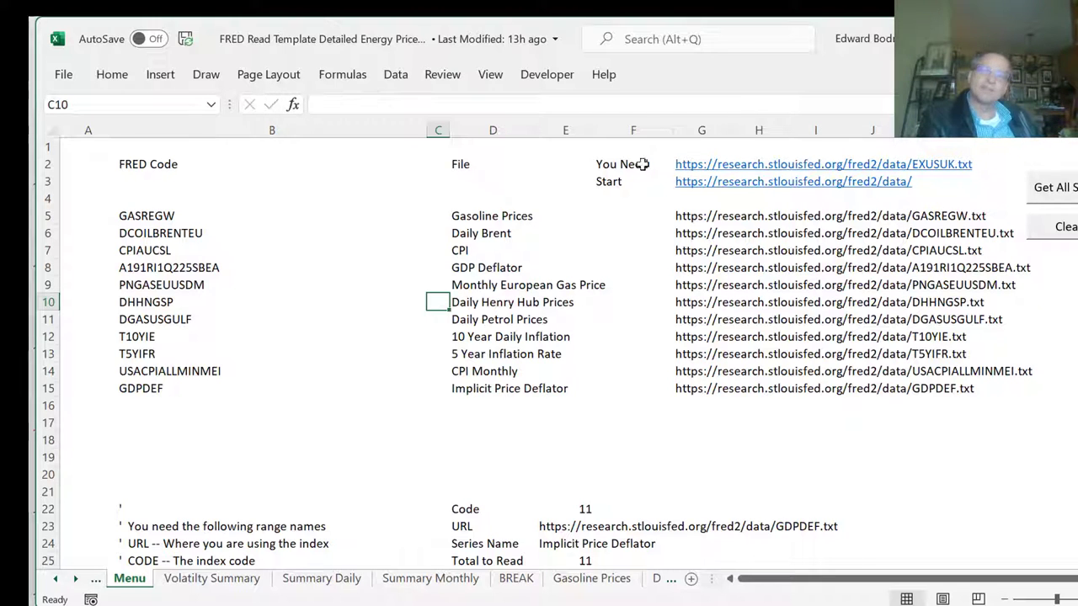
- Inspect the Gasoline Prices URL formula and the FRED codes GASREGW and USACPIALLMINMEI
{"action": "left_click", "coordinate": [807, 217]}
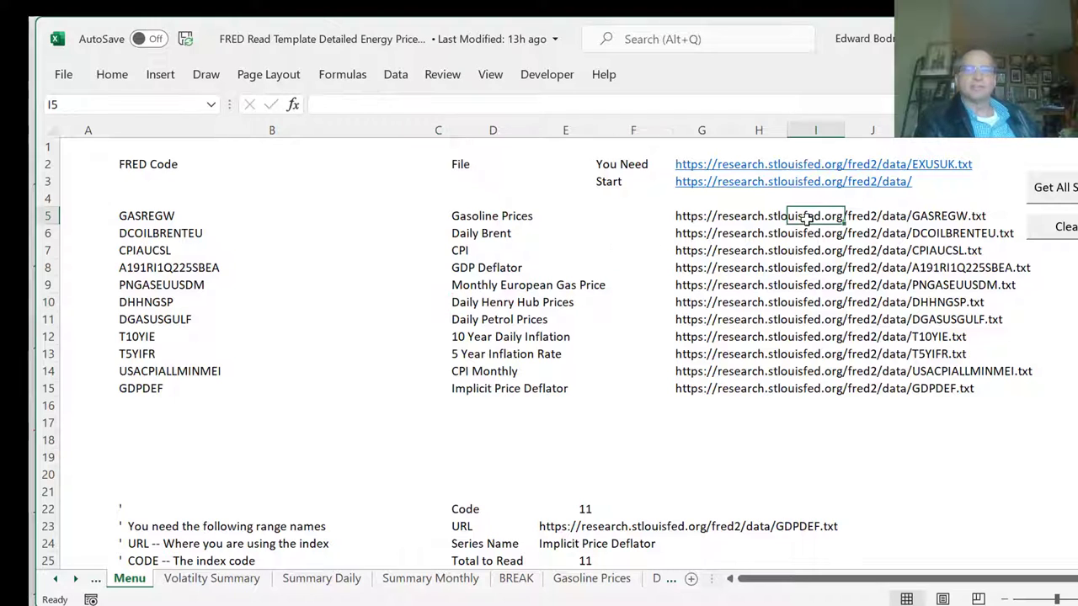
{"action": "key", "text": "Left"}
{"action": "key", "text": "Left"}
{"action": "key", "text": "Left"}
{"action": "key", "text": "Right"}
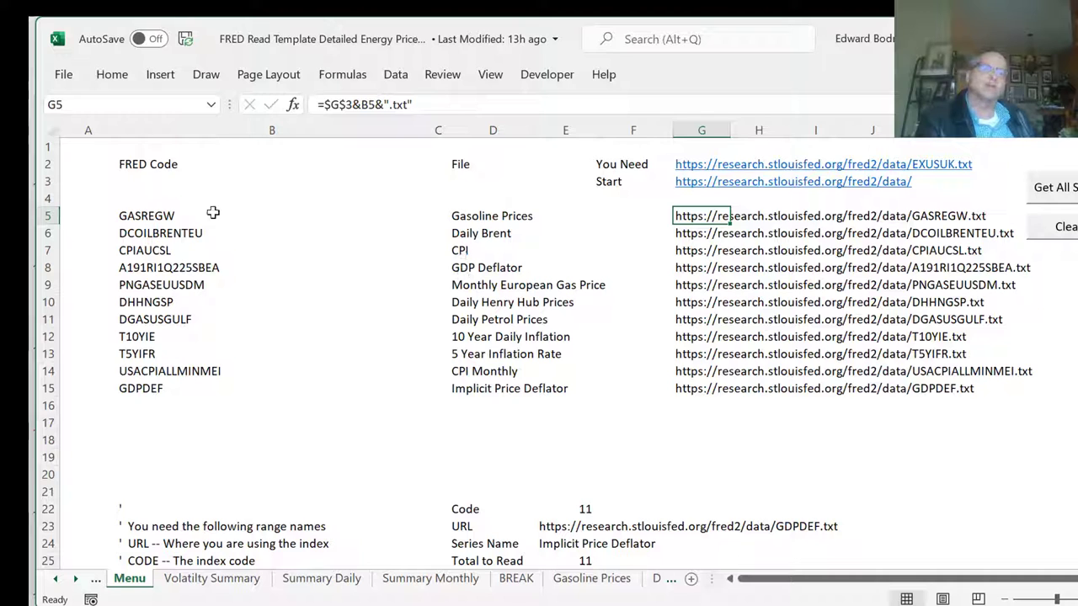
{"action": "left_click", "coordinate": [178, 216]}
{"action": "key", "text": "Down"}
{"action": "key", "text": "Down"}
{"action": "key", "text": "Down"}
{"action": "key", "text": "Down"}
{"action": "key", "text": "Down"}
{"action": "key", "text": "Down"}
{"action": "key", "text": "Down"}
{"action": "key", "text": "Down"}
{"action": "key", "text": "Down"}
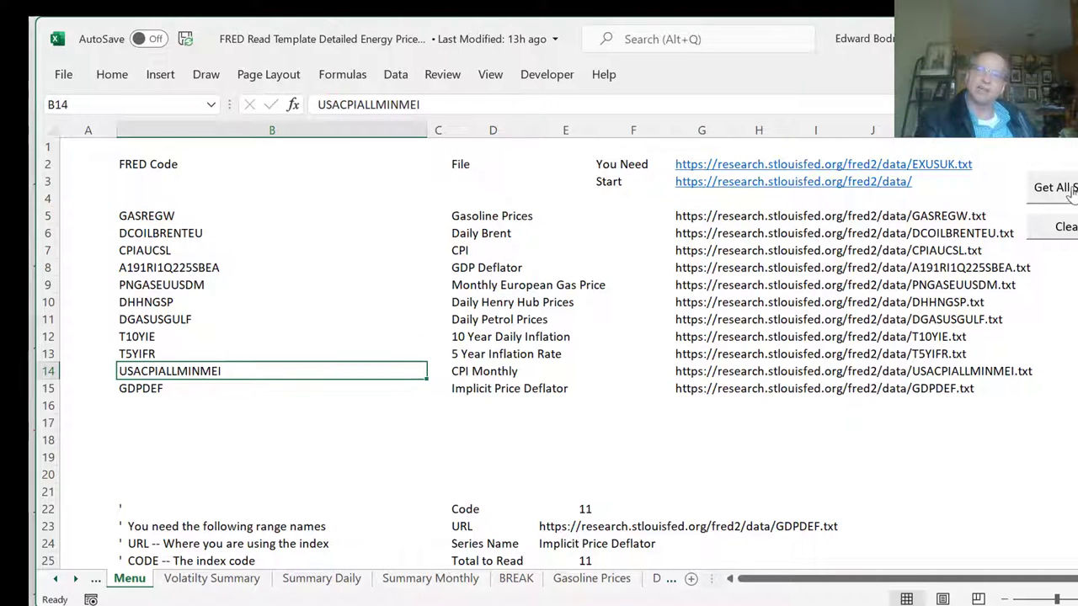
{"action": "left_click", "coordinate": [703, 426]}
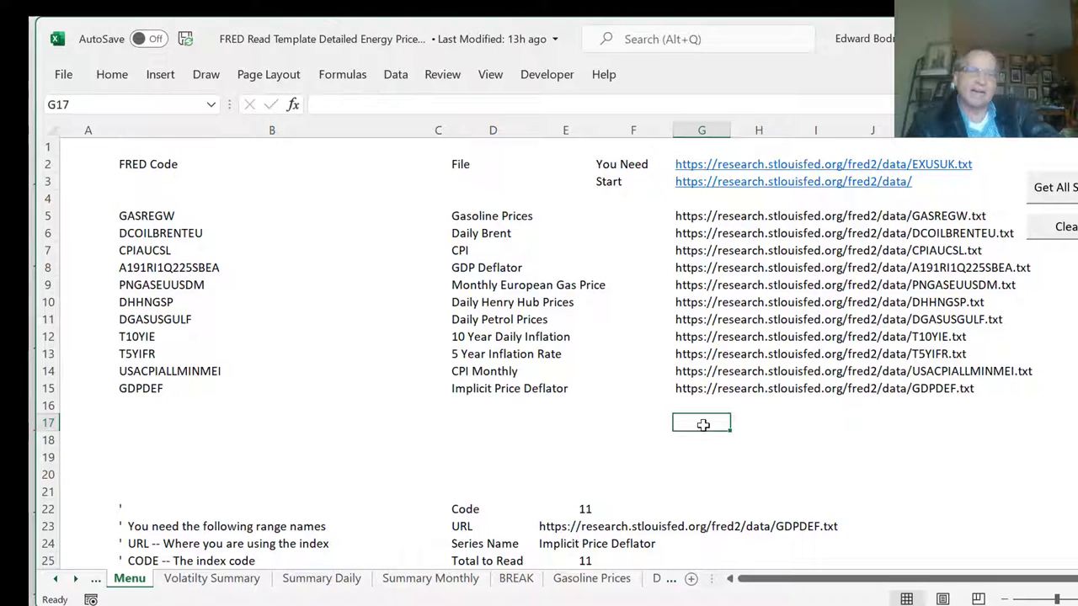
- On Daily Henry Hub Prices, widen column A and jump to the last date, 3/8/2022
{"action": "key", "text": "ctrl+Page_Down"}
{"action": "key", "text": "ctrl+Page_Down"}
{"action": "key", "text": "ctrl+Page_Down"}
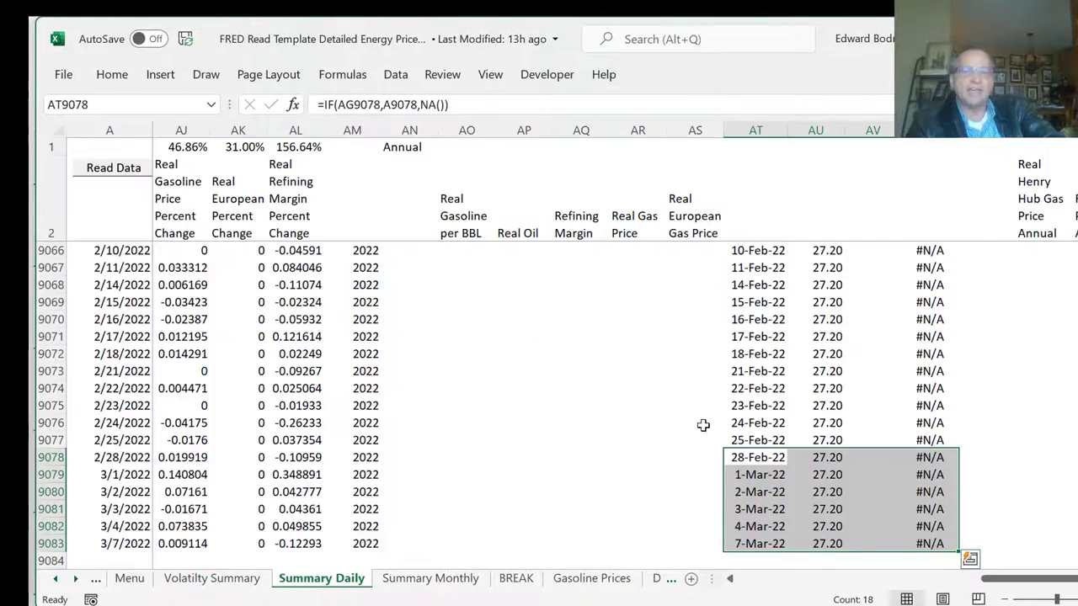
{"action": "key", "text": "ctrl+Page_Down"}
{"action": "key", "text": "ctrl+Page_Down"}
{"action": "key", "text": "ctrl+Page_Down"}
{"action": "key", "text": "ctrl+Page_Down"}
{"action": "key", "text": "ctrl+Page_Down"}
{"action": "key", "text": "ctrl+Page_Down"}
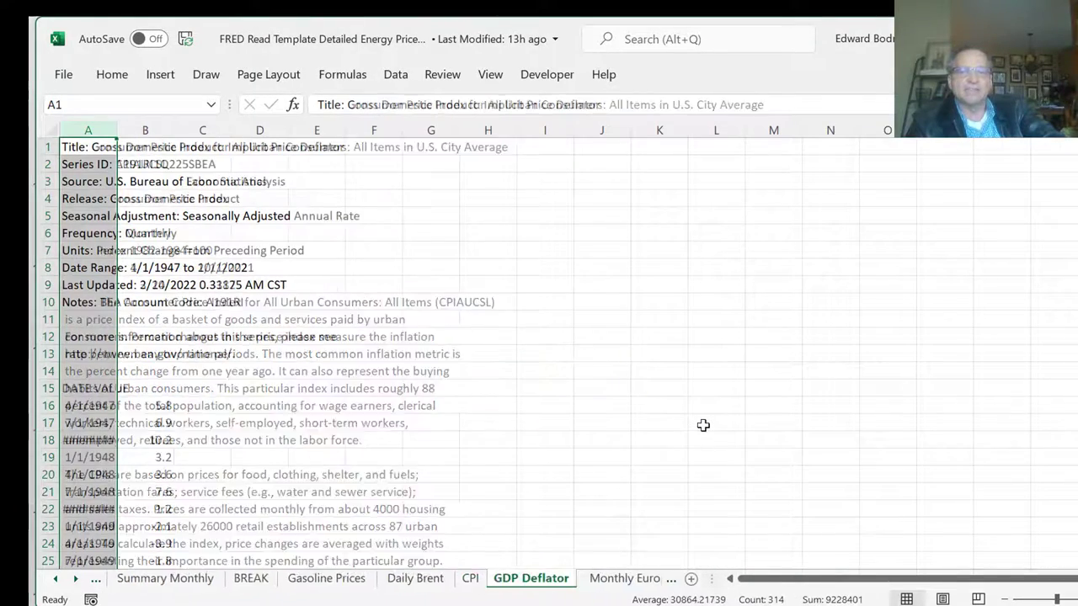
{"action": "key", "text": "ctrl+Page_Down"}
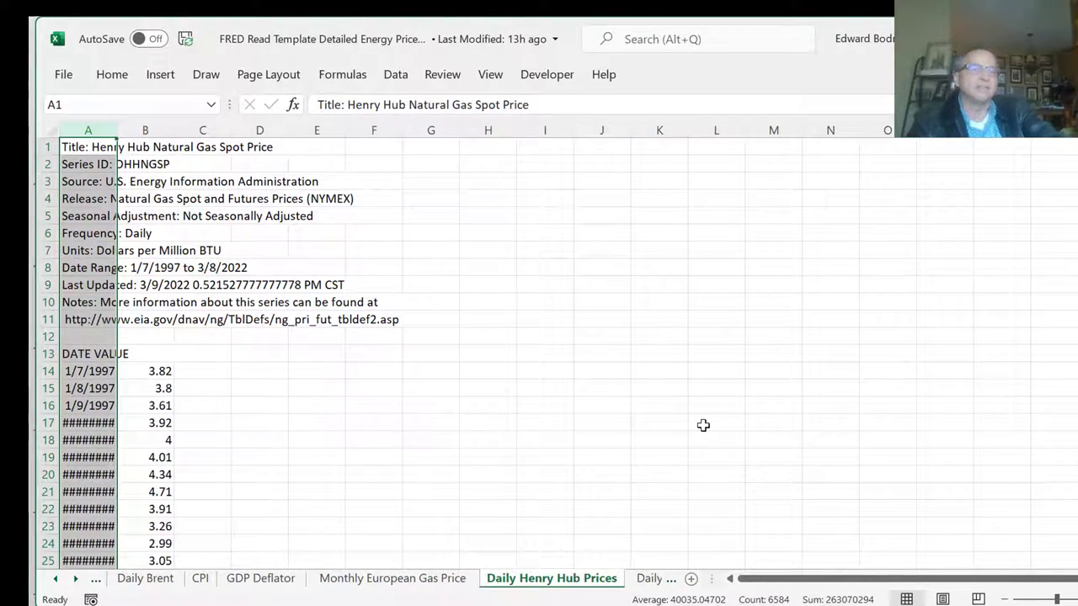
{"action": "key", "text": "Down"}
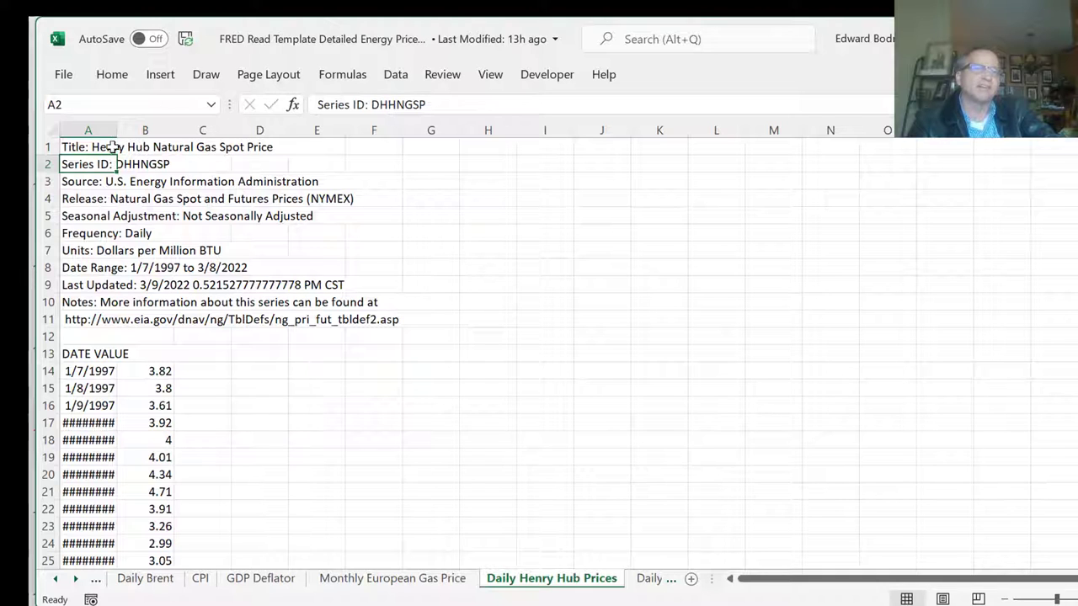
{"action": "left_click_drag", "start_coordinate": [118, 130], "coordinate": [147, 133]}
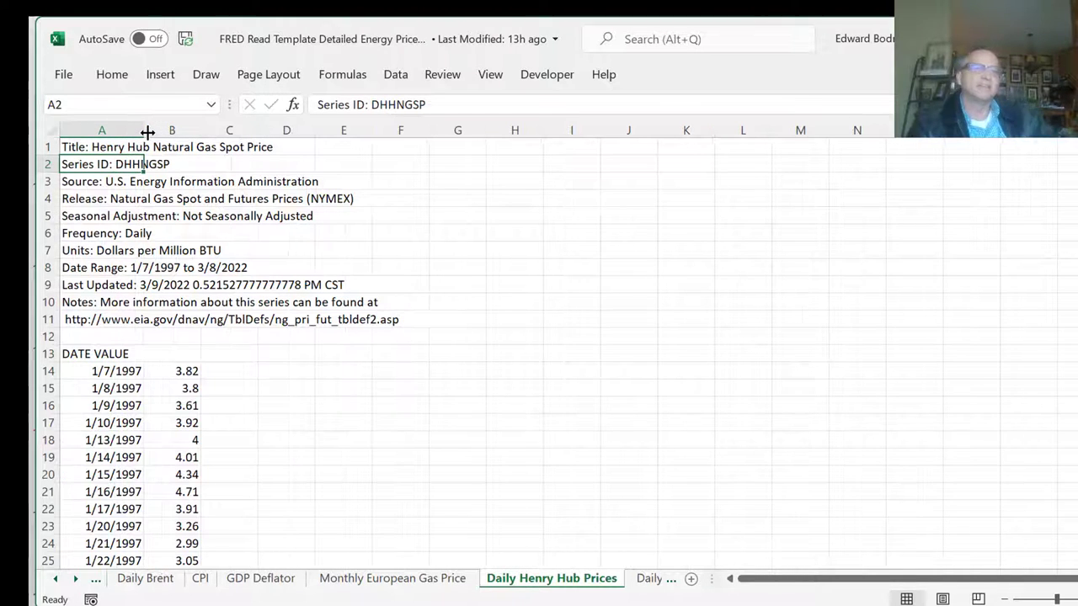
{"action": "key", "text": "Down"}
{"action": "key", "text": "Down"}
{"action": "key", "text": "Down"}
{"action": "key", "text": "Down"}
{"action": "key", "text": "Down"}
{"action": "key", "text": "Down"}
{"action": "key", "text": "Down"}
{"action": "key", "text": "Down"}
{"action": "key", "text": "Down"}
{"action": "key", "text": "Down"}
{"action": "key", "text": "Down"}
{"action": "key", "text": "Down"}
{"action": "key", "text": "Down"}
{"action": "key", "text": "Down"}
{"action": "key", "text": "Down"}
{"action": "key", "text": "Down"}
{"action": "key", "text": "Up"}
{"action": "key", "text": "Up"}
{"action": "key", "text": "Up"}
{"action": "key", "text": "Up"}
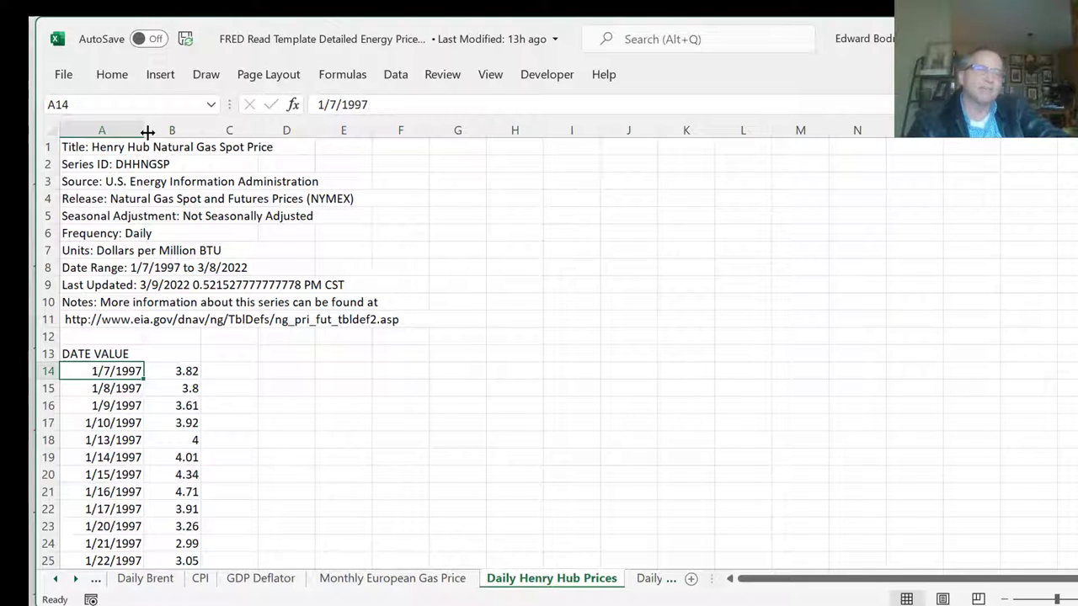
{"action": "key", "text": "ctrl+Down"}
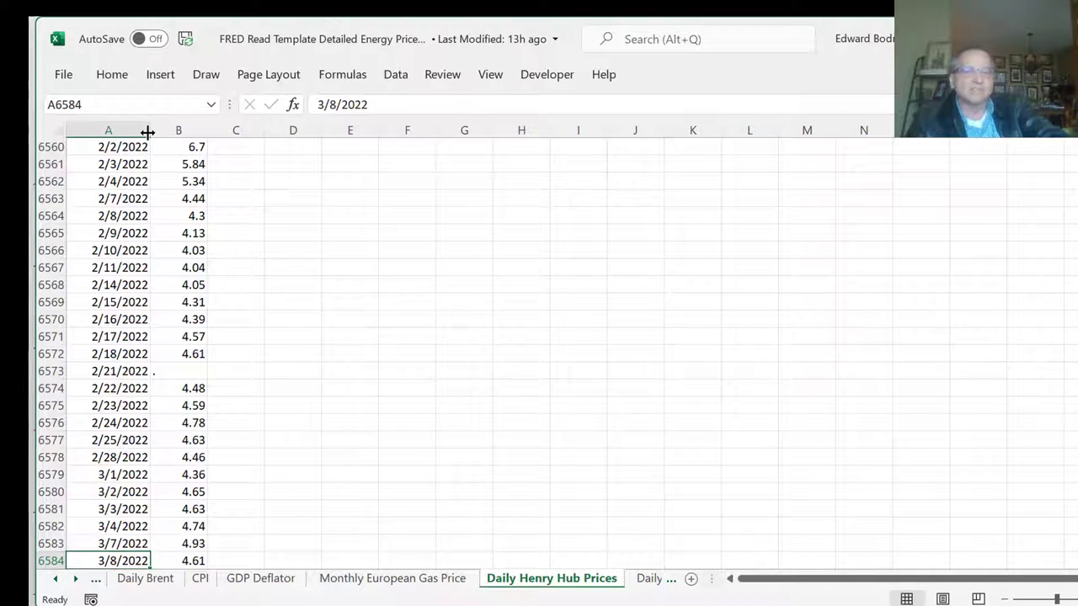
- On Daily Brent, widen column A and confirm the last date 3/7/2022 at 129.02 in row 9092
{"action": "key", "text": "ctrl+Page_Down"}
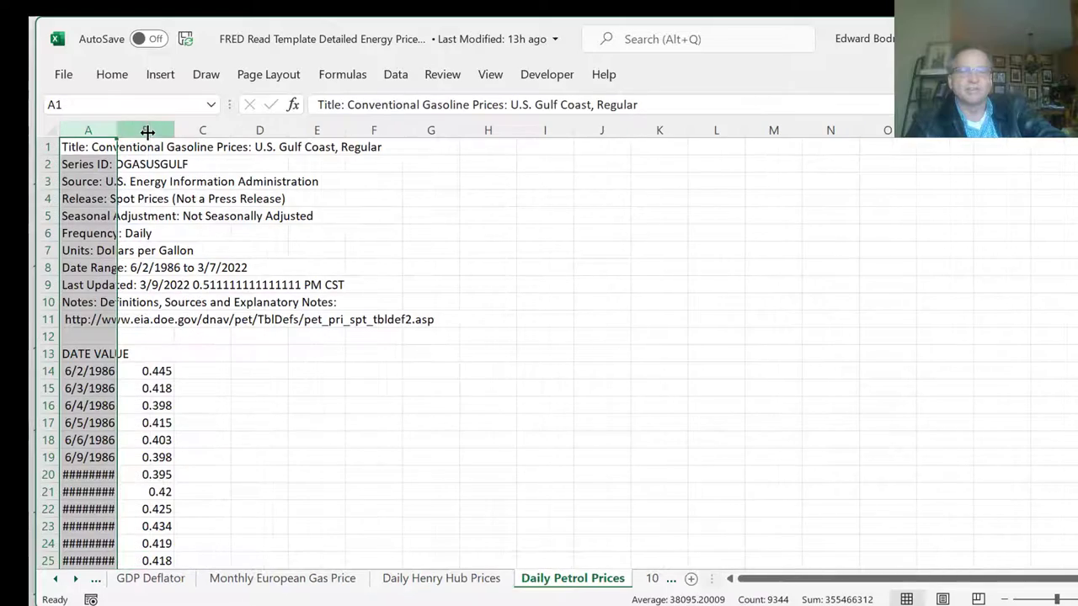
{"action": "key", "text": "ctrl+Page_Down"}
{"action": "key", "text": "ctrl+Page_Up"}
{"action": "key", "text": "ctrl+Page_Up"}
{"action": "key", "text": "ctrl+Page_Up"}
{"action": "key", "text": "ctrl+Page_Up"}
{"action": "key", "text": "ctrl+Page_Up"}
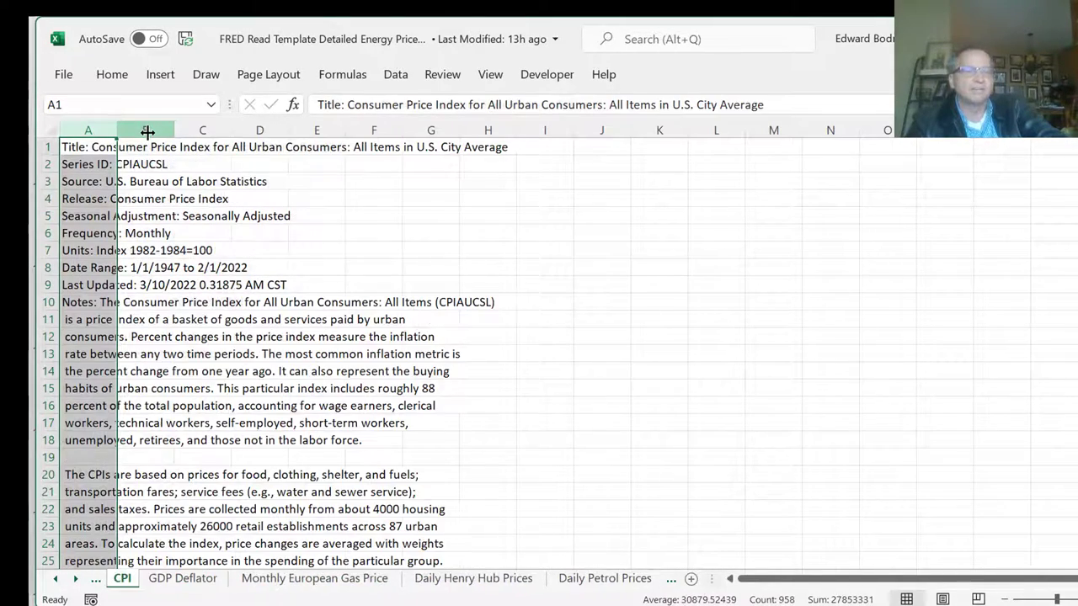
{"action": "key", "text": "ctrl+Page_Up"}
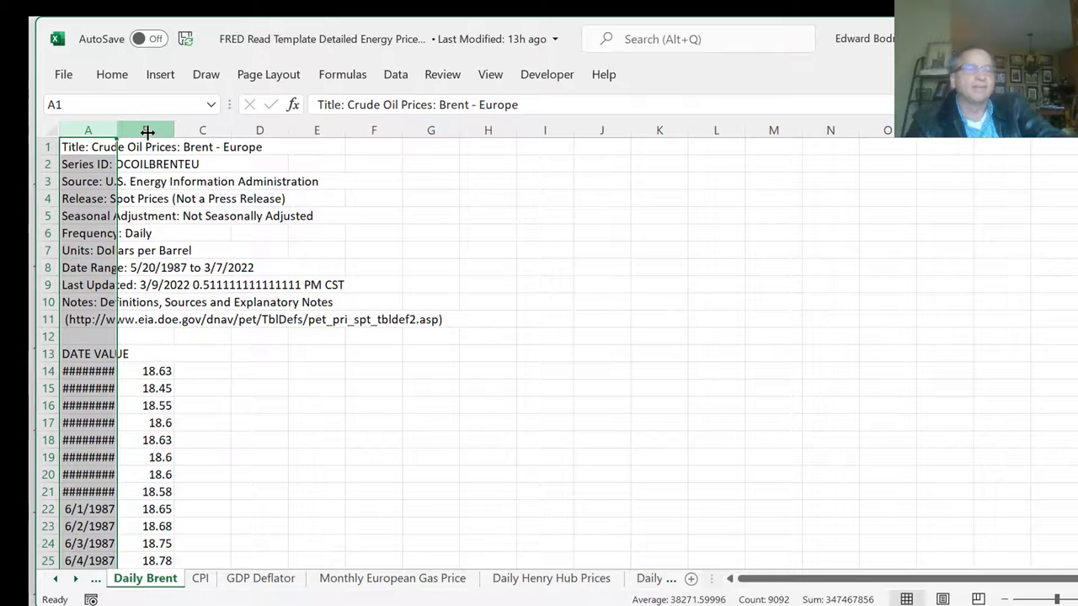
{"action": "key", "text": "Down"}
{"action": "left_click_drag", "start_coordinate": [116, 130], "coordinate": [136, 130]}
{"action": "key", "text": "Down"}
{"action": "key", "text": "Down"}
{"action": "key", "text": "Down"}
{"action": "key", "text": "Down"}
{"action": "key", "text": "Down"}
{"action": "key", "text": "Down"}
{"action": "key", "text": "Down"}
{"action": "key", "text": "Down"}
{"action": "key", "text": "Down"}
{"action": "key", "text": "Down"}
{"action": "key", "text": "Down"}
{"action": "key", "text": "Down"}
{"action": "key", "text": "Down"}
{"action": "key", "text": "Up"}
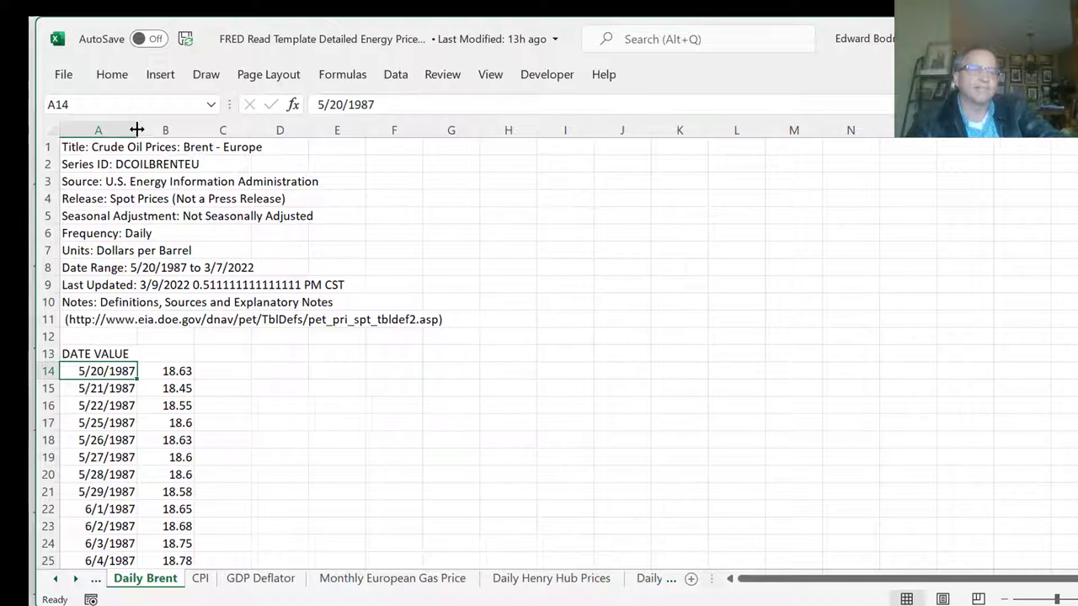
{"action": "key", "text": "ctrl+Down"}
{"action": "key", "text": "Down"}
{"action": "key", "text": "Up"}
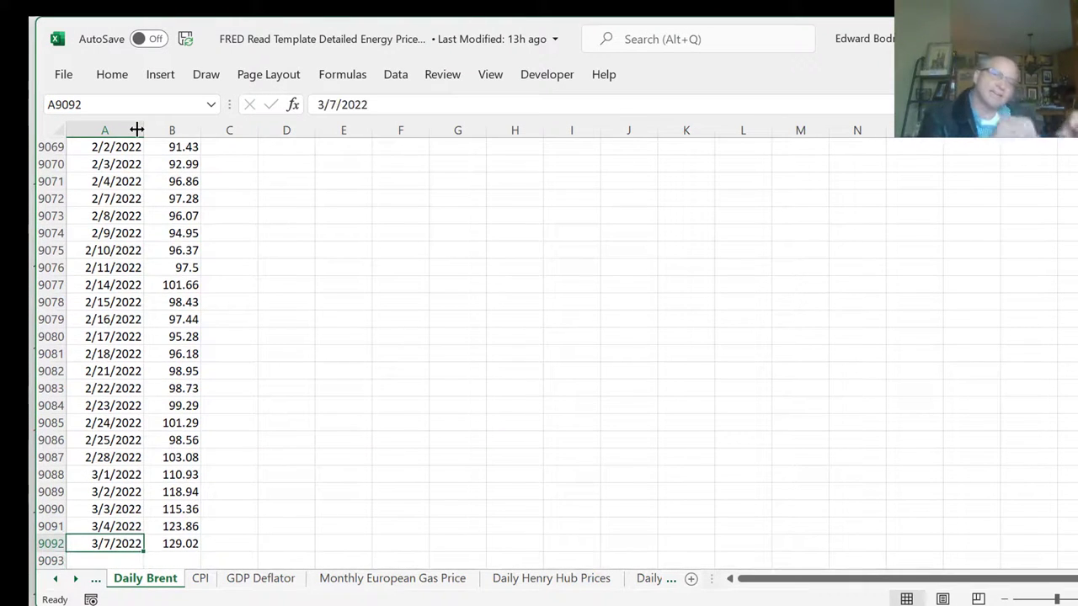
{"action": "left_click", "coordinate": [55, 579]}
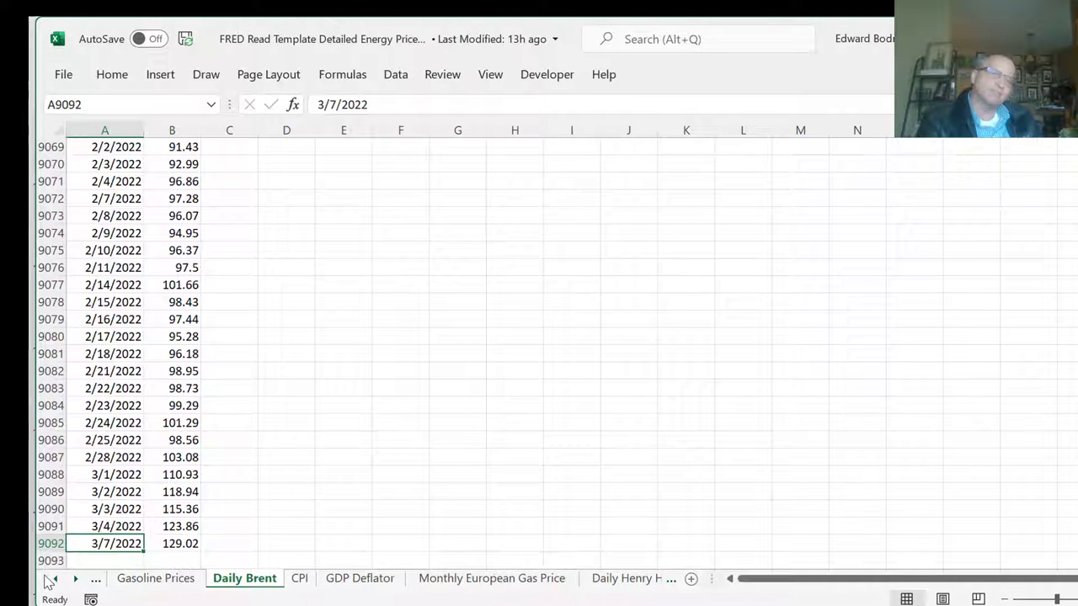
{"action": "left_click", "coordinate": [52, 579]}
{"action": "left_click", "coordinate": [54, 580]}
- Open Summary Daily, page to the top and inspect row 5 formulas, ending on C5's Daily Brent LOOKUP
{"action": "left_click", "coordinate": [55, 580]}
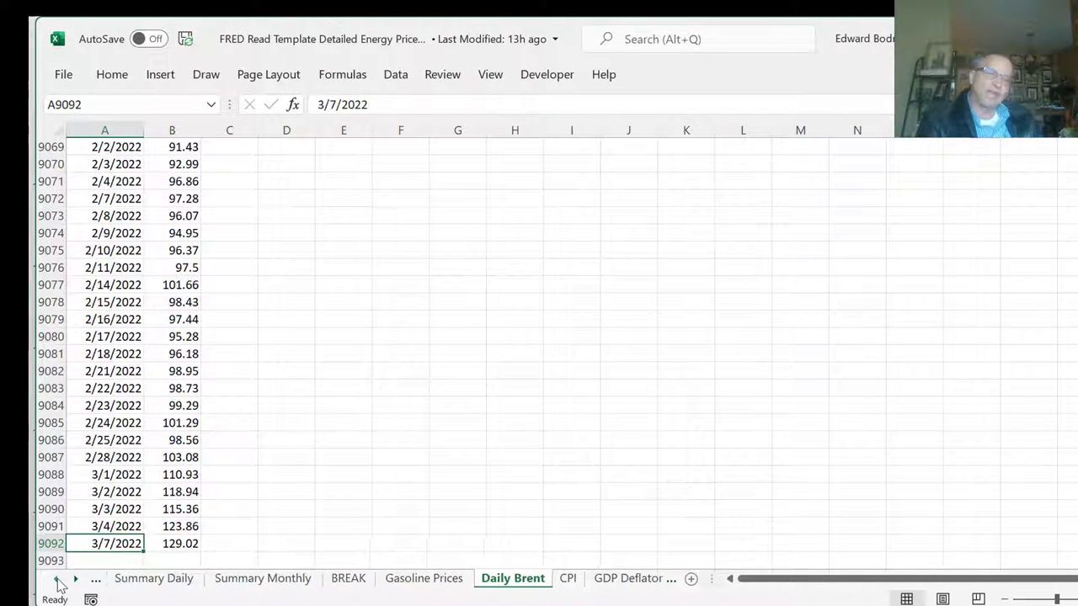
{"action": "left_click", "coordinate": [155, 579]}
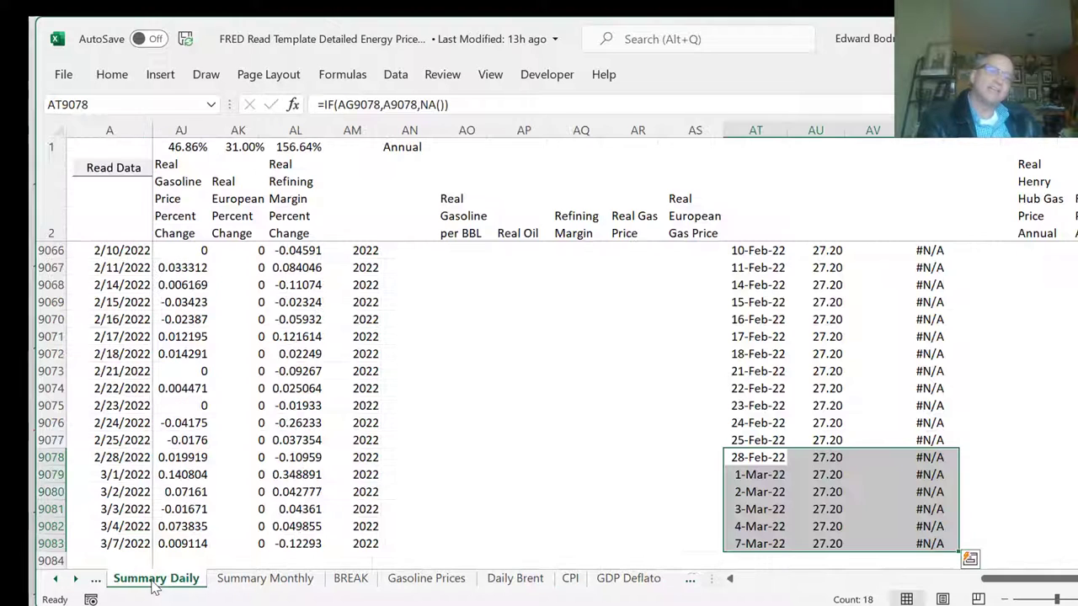
{"action": "left_click", "coordinate": [457, 313]}
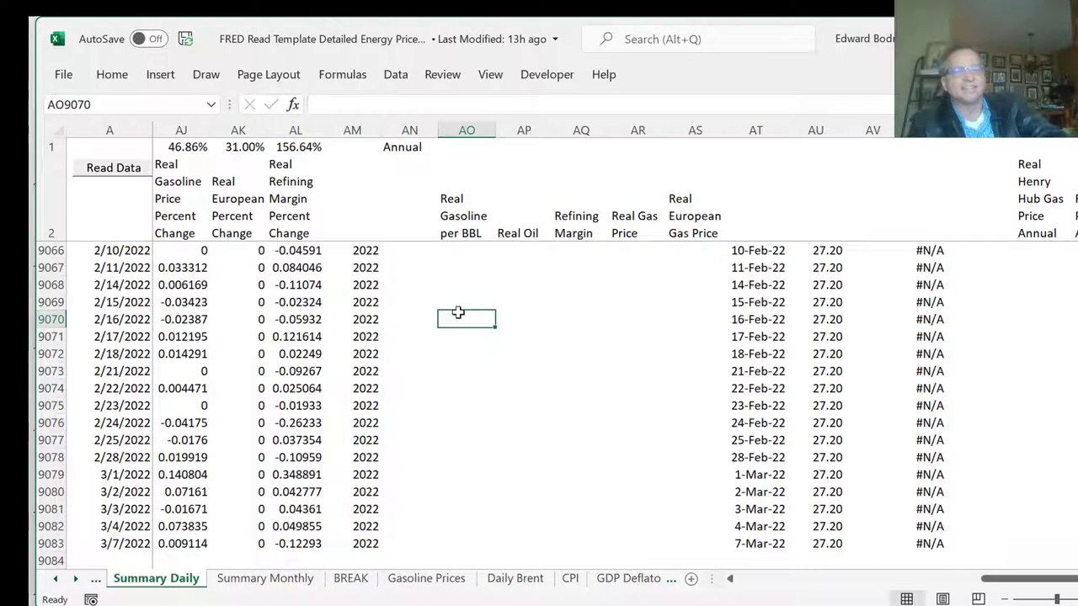
{"action": "key", "text": "Page_Up"}
{"action": "key", "text": "Page_Up"}
{"action": "key", "text": "Page_Up"}
{"action": "key", "text": "Page_Up"}
{"action": "key", "text": "Page_Up"}
{"action": "key", "text": "Page_Up"}
{"action": "key", "text": "Page_Up"}
{"action": "key", "text": "Page_Up"}
{"action": "key", "text": "Page_Up"}
{"action": "key", "text": "Page_Up"}
{"action": "key", "text": "Page_Up"}
{"action": "key", "text": "Page_Up"}
{"action": "key", "text": "Page_Up"}
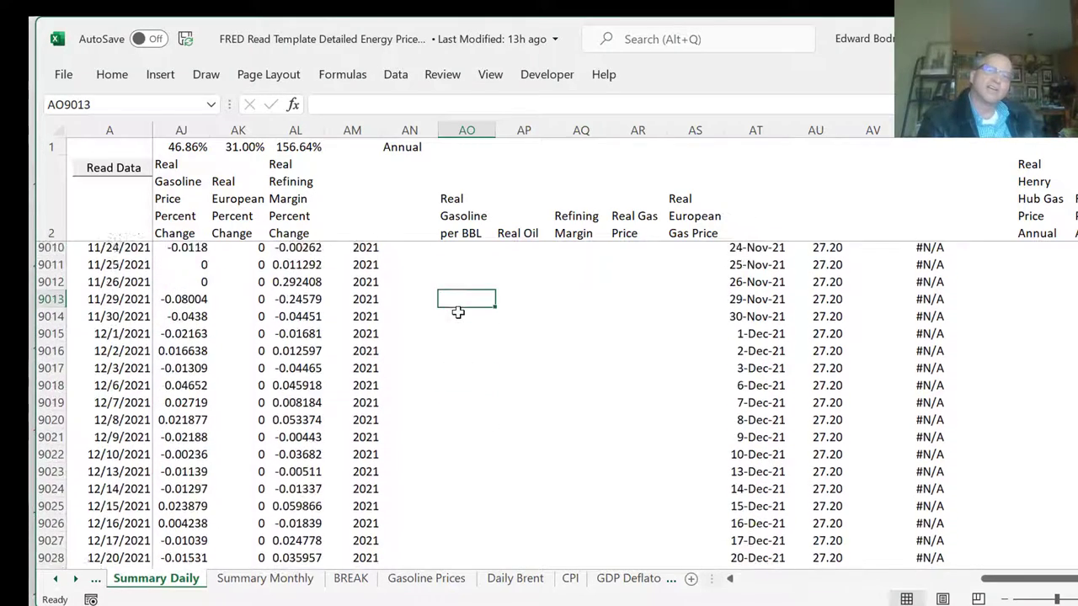
{"action": "key", "text": "Page_Up"}
{"action": "key", "text": "Page_Up"}
{"action": "key", "text": "Page_Up"}
{"action": "key", "text": "Page_Up"}
{"action": "key", "text": "Page_Up"}
{"action": "key", "text": "Page_Up"}
{"action": "key", "text": "Page_Up"}
{"action": "key", "text": "Page_Up"}
{"action": "key", "text": "Page_Up"}
{"action": "key", "text": "Page_Up"}
{"action": "key", "text": "Page_Up"}
{"action": "key", "text": "Page_Up"}
{"action": "key", "text": "Page_Up"}
{"action": "key", "text": "Page_Up"}
{"action": "key", "text": "Page_Up"}
{"action": "key", "text": "Page_Up"}
{"action": "key", "text": "Page_Up"}
{"action": "key", "text": "Page_Up"}
{"action": "key", "text": "Page_Up"}
{"action": "key", "text": "Page_Up"}
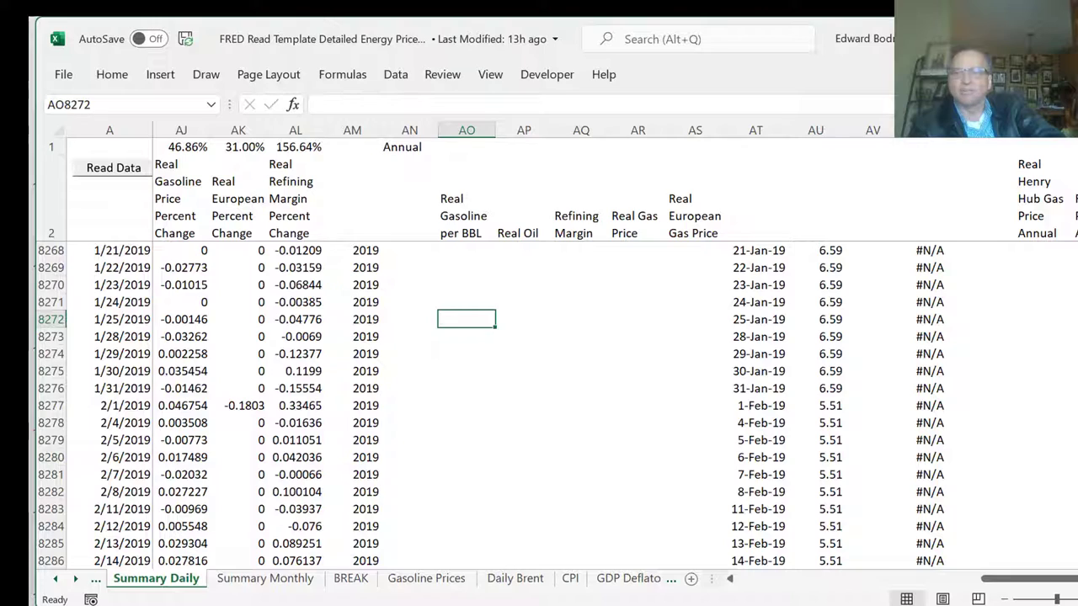
{"action": "scroll", "coordinate": [490, 407], "scroll_direction": "up", "scroll_amount": 20}
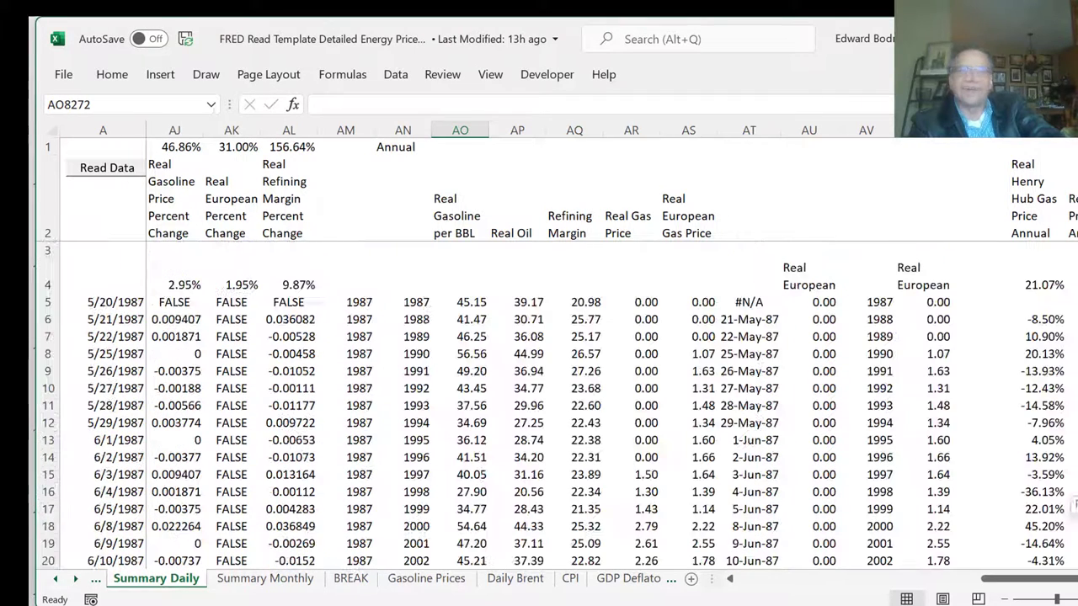
{"action": "left_click", "coordinate": [166, 309]}
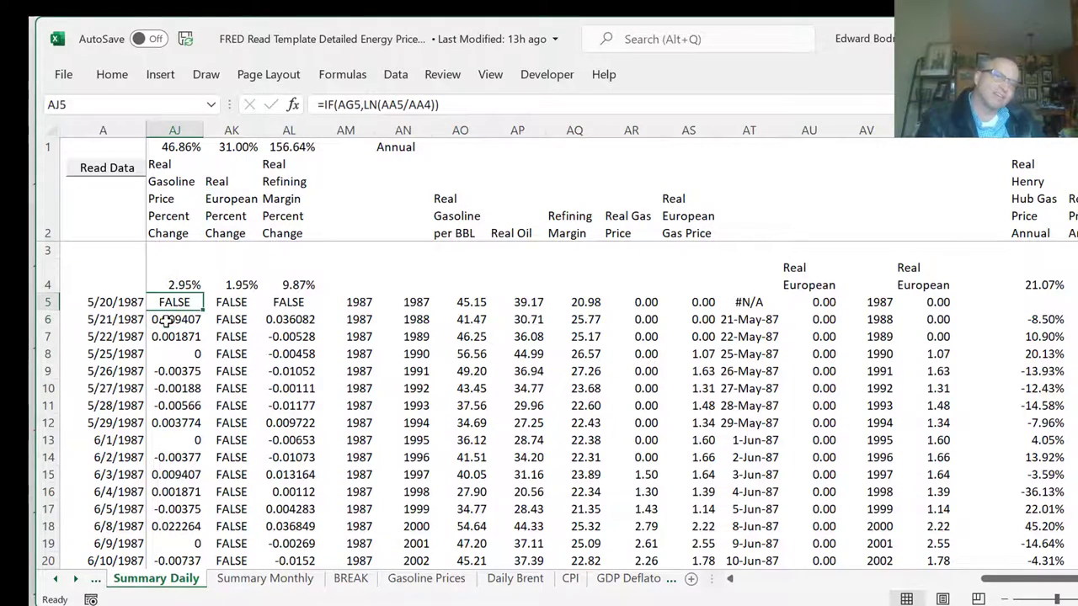
{"action": "key", "text": "Left"}
{"action": "key", "text": "Left"}
{"action": "key", "text": "Left"}
{"action": "key", "text": "Left"}
{"action": "key", "text": "Left"}
{"action": "key", "text": "Left"}
{"action": "key", "text": "Left"}
{"action": "key", "text": "Left"}
{"action": "key", "text": "Left"}
{"action": "key", "text": "Left"}
{"action": "key", "text": "Left"}
{"action": "key", "text": "Left"}
{"action": "key", "text": "Left"}
{"action": "key", "text": "Left"}
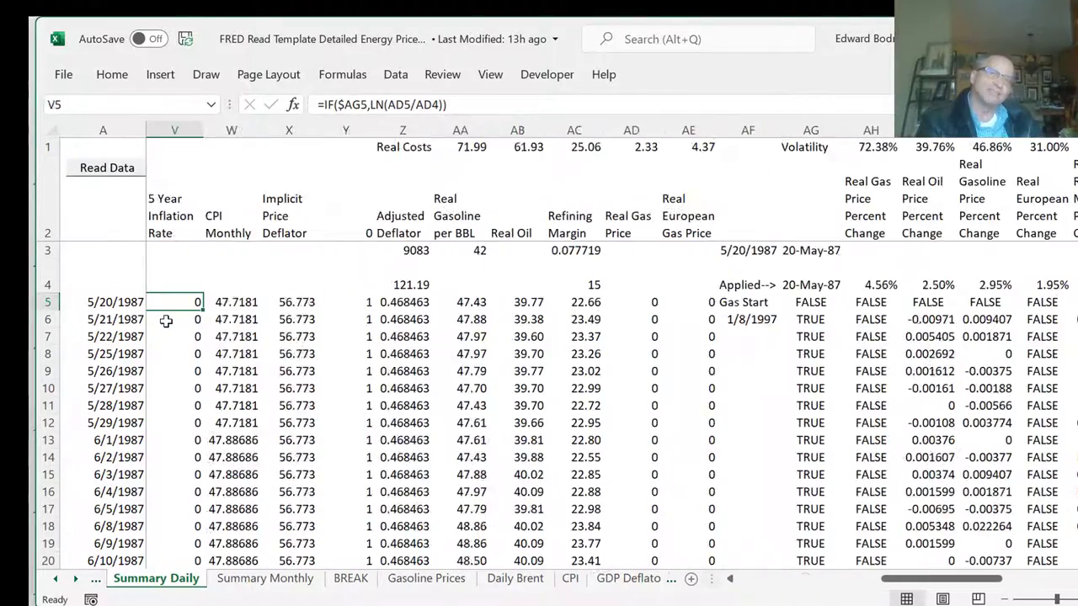
{"action": "key", "text": "Left"}
{"action": "key", "text": "Left"}
{"action": "key", "text": "Left"}
{"action": "key", "text": "Left"}
{"action": "key", "text": "Left"}
{"action": "key", "text": "Left"}
{"action": "key", "text": "Left"}
{"action": "key", "text": "Left"}
{"action": "key", "text": "Left"}
{"action": "key", "text": "Left"}
{"action": "key", "text": "Left"}
{"action": "key", "text": "Left"}
{"action": "key", "text": "Left"}
{"action": "key", "text": "Left"}
{"action": "key", "text": "Left"}
{"action": "key", "text": "Left"}
{"action": "key", "text": "Left"}
{"action": "key", "text": "Left"}
{"action": "key", "text": "Left"}
{"action": "key", "text": "Left"}
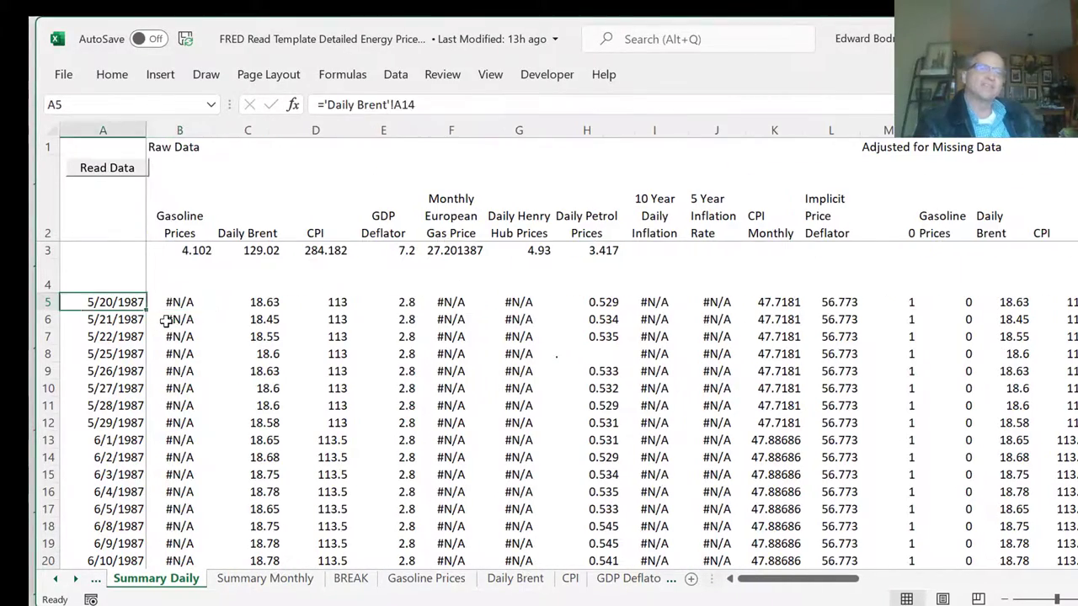
{"action": "key", "text": "Right"}
{"action": "key", "text": "Right"}
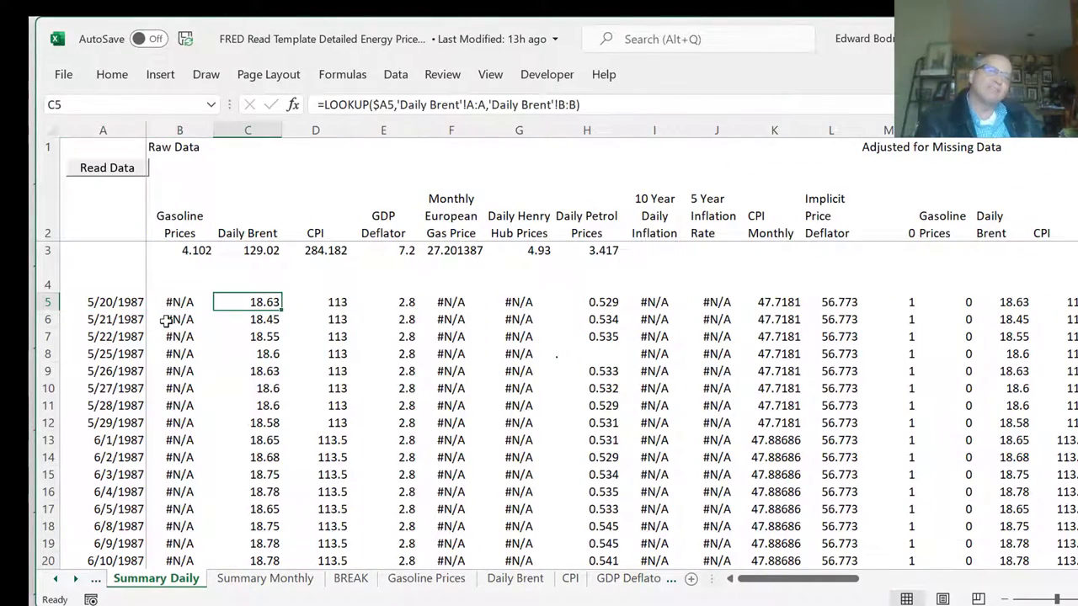
{"action": "right_click", "coordinate": [117, 173]}
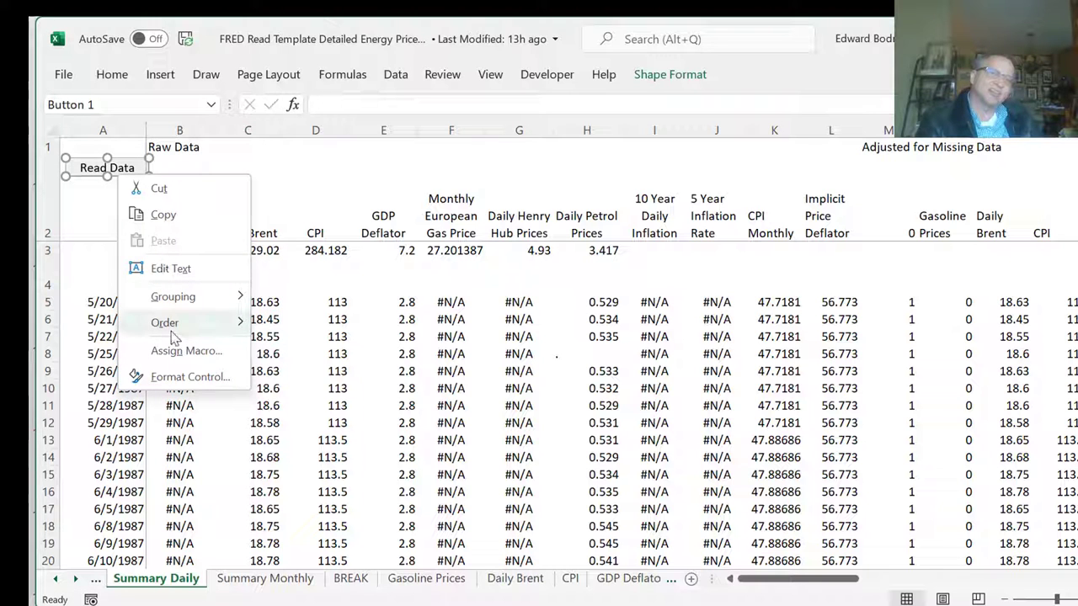
{"action": "left_click", "coordinate": [181, 350]}
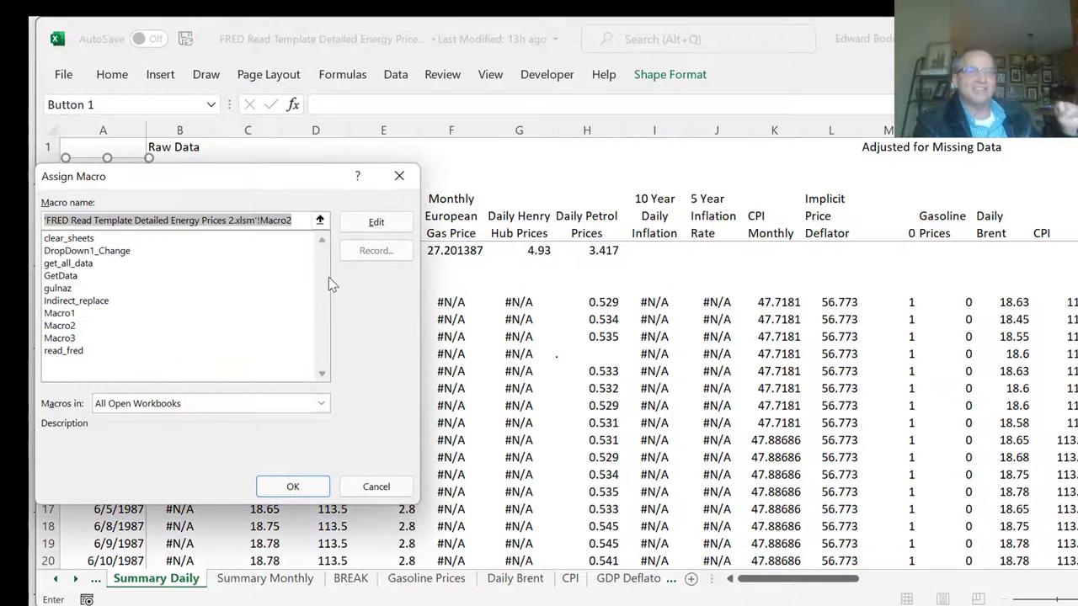
{"action": "left_click", "coordinate": [376, 222]}
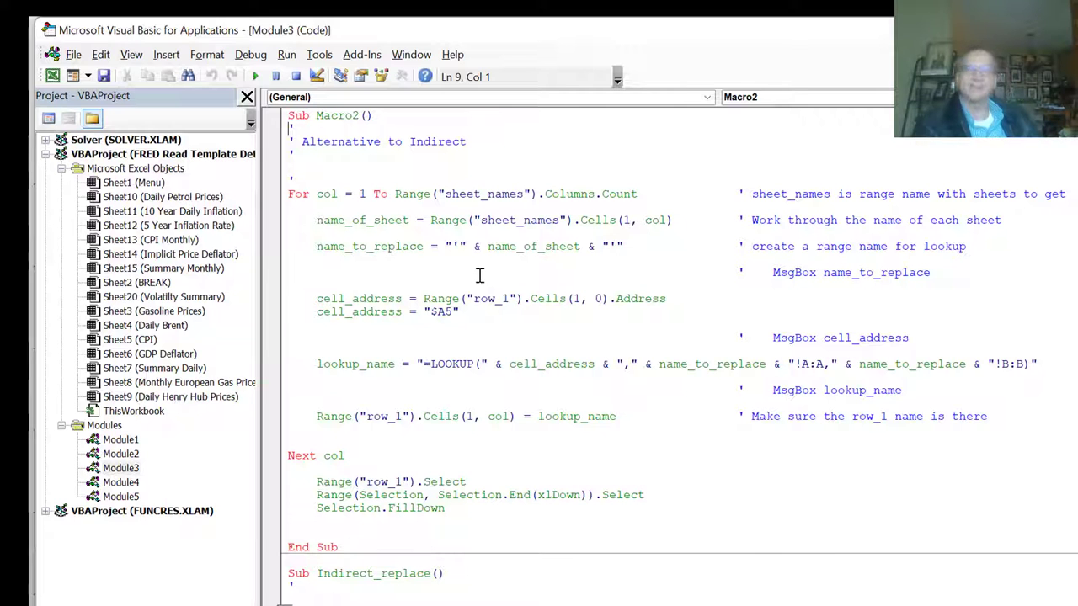
{"action": "key", "text": "alt+F11"}
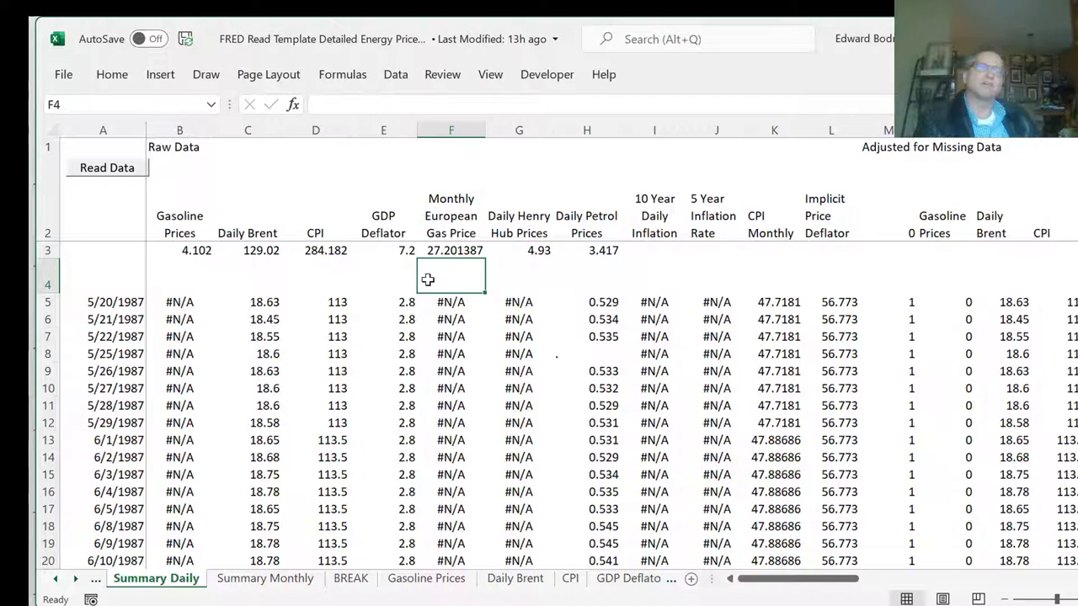
{"action": "key", "text": "Right"}
{"action": "key", "text": "Right"}
{"action": "key", "text": "Right"}
{"action": "key", "text": "Right"}
{"action": "key", "text": "Right"}
{"action": "key", "text": "Right"}
{"action": "key", "text": "Right"}
{"action": "key", "text": "Right"}
{"action": "key", "text": "Right"}
{"action": "key", "text": "Right"}
{"action": "key", "text": "Right"}
{"action": "key", "text": "Right"}
{"action": "key", "text": "Right"}
{"action": "key", "text": "Right"}
{"action": "key", "text": "Right"}
{"action": "key", "text": "Right"}
{"action": "key", "text": "Right"}
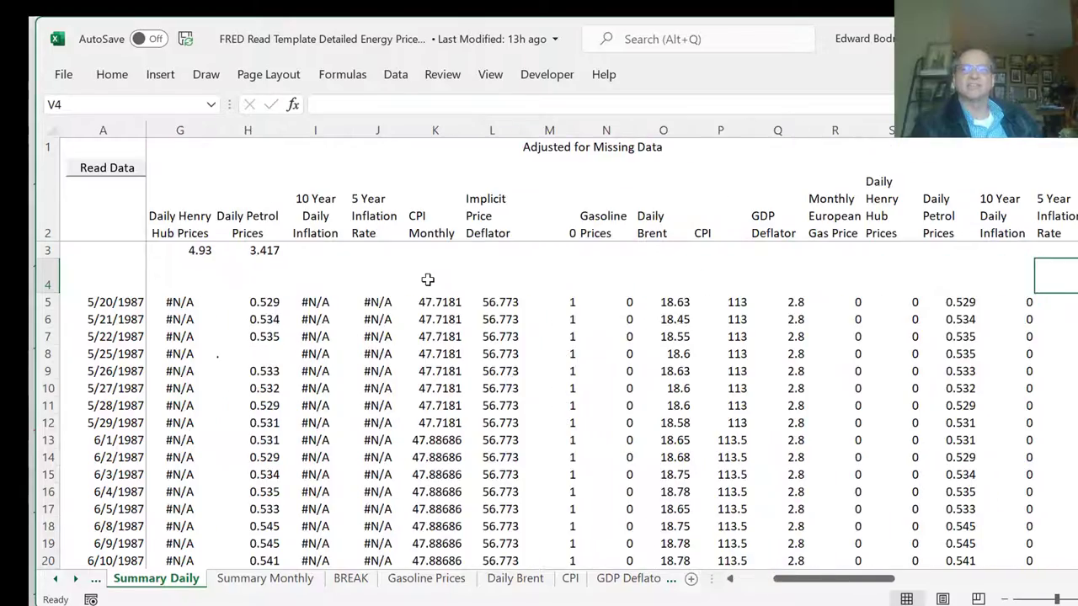
{"action": "key", "text": "Right"}
{"action": "key", "text": "Right"}
{"action": "key", "text": "Right"}
{"action": "key", "text": "Right"}
{"action": "key", "text": "Right"}
{"action": "key", "text": "Right"}
{"action": "key", "text": "Right"}
{"action": "key", "text": "Right"}
{"action": "key", "text": "Right"}
{"action": "key", "text": "Right"}
{"action": "key", "text": "Right"}
{"action": "key", "text": "Right"}
{"action": "key", "text": "Right"}
{"action": "key", "text": "Right"}
{"action": "key", "text": "Right"}
{"action": "key", "text": "Right"}
{"action": "key", "text": "Right"}
{"action": "key", "text": "Right"}
{"action": "key", "text": "Right"}
{"action": "key", "text": "Right"}
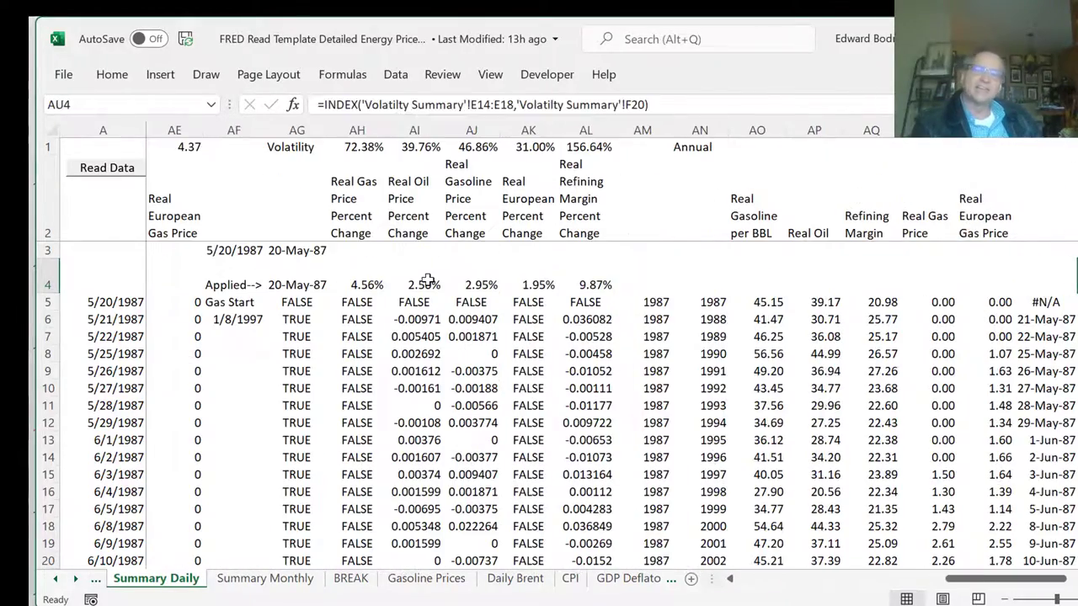
{"action": "key", "text": "Left"}
{"action": "key", "text": "Left"}
{"action": "key", "text": "Left"}
{"action": "key", "text": "Left"}
{"action": "key", "text": "Left"}
{"action": "key", "text": "Left"}
{"action": "key", "text": "Left"}
{"action": "key", "text": "Left"}
{"action": "key", "text": "Left"}
{"action": "key", "text": "Left"}
{"action": "key", "text": "Left"}
{"action": "key", "text": "Left"}
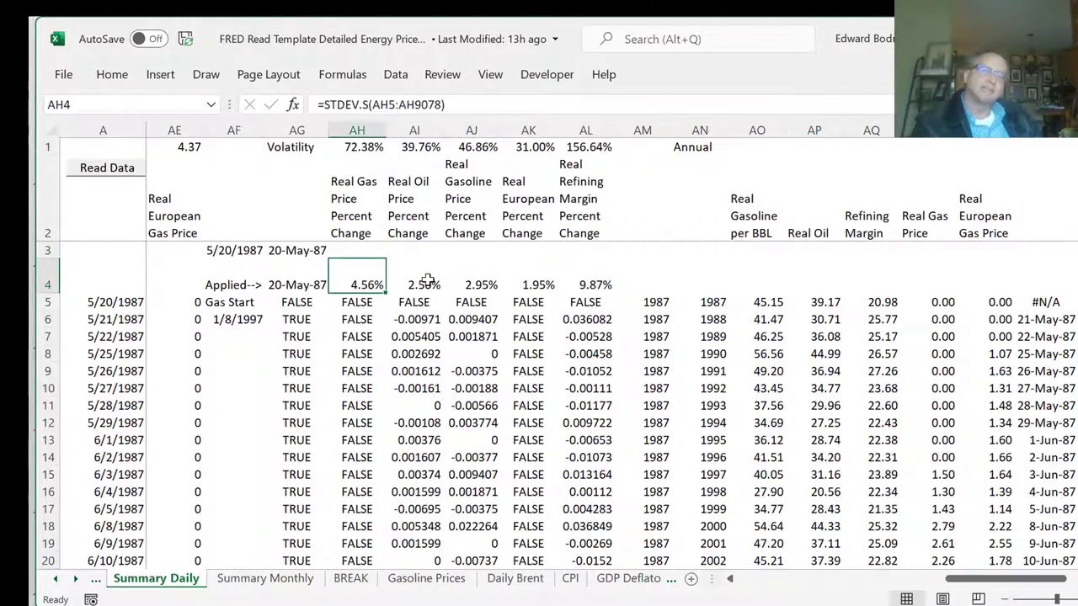
{"action": "key", "text": "Down"}
{"action": "key", "text": "Down"}
{"action": "key", "text": "Down"}
{"action": "key", "text": "Right"}
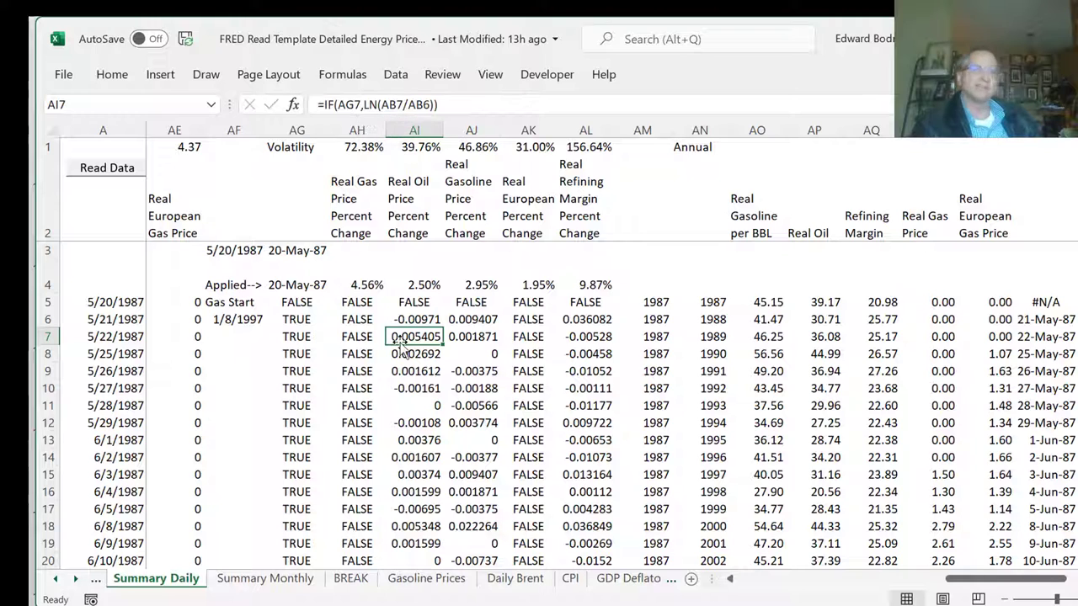
{"action": "left_click", "coordinate": [416, 286]}
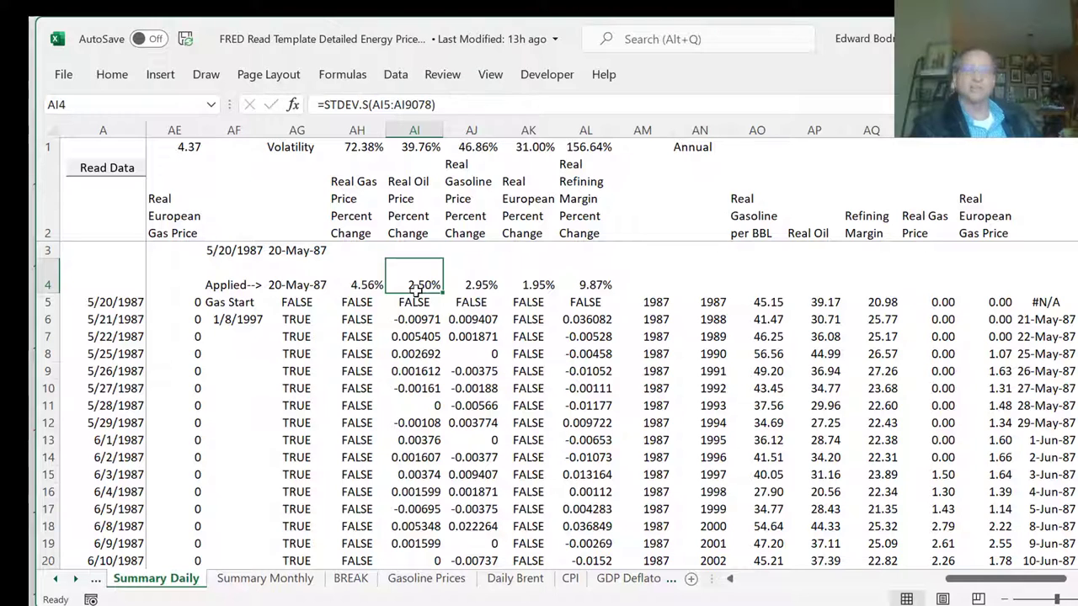
{"action": "key", "text": "Right"}
{"action": "key", "text": "Left"}
{"action": "key", "text": "Up"}
{"action": "key", "text": "Up"}
{"action": "key", "text": "Up"}
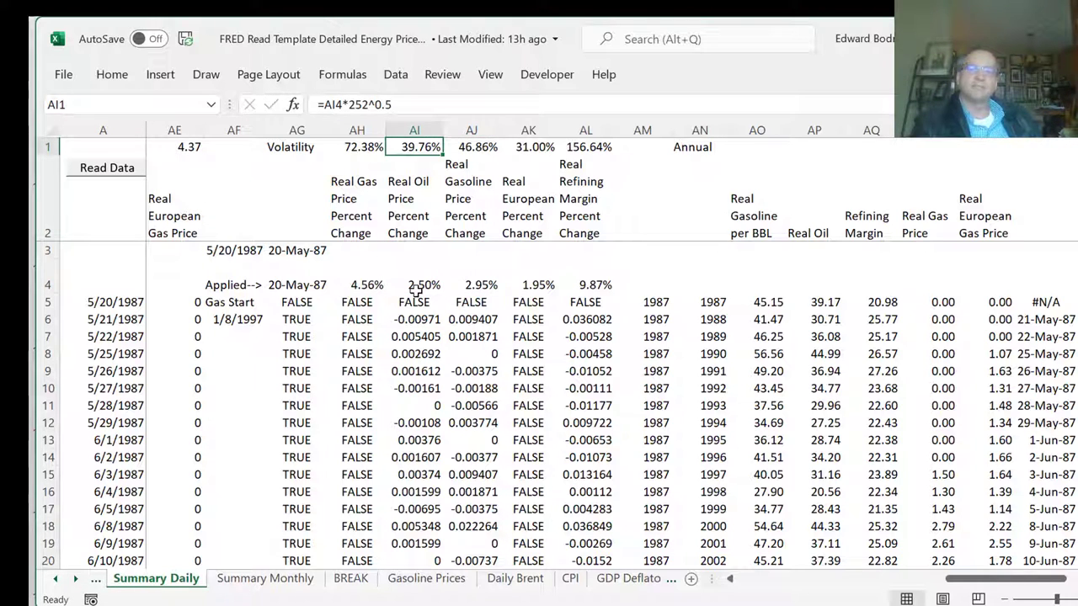
{"action": "key", "text": "Down"}
{"action": "key", "text": "Down"}
{"action": "key", "text": "Down"}
{"action": "key", "text": "Down"}
{"action": "key", "text": "Down"}
{"action": "key", "text": "Down"}
{"action": "key", "text": "Down"}
{"action": "key", "text": "Right"}
{"action": "key", "text": "Right"}
{"action": "key", "text": "Right"}
{"action": "key", "text": "Right"}
{"action": "key", "text": "Right"}
{"action": "key", "text": "Right"}
{"action": "key", "text": "Right"}
{"action": "key", "text": "Right"}
{"action": "key", "text": "Right"}
{"action": "key", "text": "Right"}
{"action": "key", "text": "Right"}
{"action": "key", "text": "Right"}
{"action": "key", "text": "Right"}
{"action": "key", "text": "Right"}
{"action": "key", "text": "Right"}
{"action": "key", "text": "Right"}
{"action": "key", "text": "Right"}
{"action": "key", "text": "Right"}
{"action": "key", "text": "Right"}
{"action": "key", "text": "Right"}
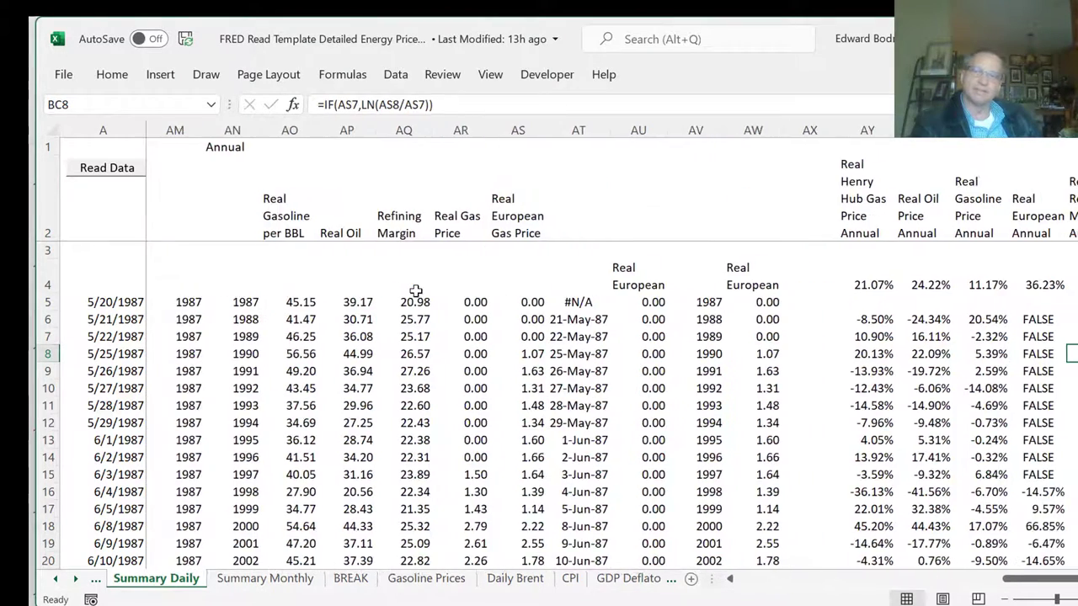
- Review the annual columns AV–AY: year lookup, Real European lookup and Henry Hub annual return formulas
{"action": "key", "text": "Right"}
{"action": "key", "text": "Right"}
{"action": "key", "text": "Left"}
{"action": "key", "text": "Left"}
{"action": "key", "text": "Left"}
{"action": "key", "text": "Left"}
{"action": "key", "text": "Left"}
{"action": "key", "text": "Left"}
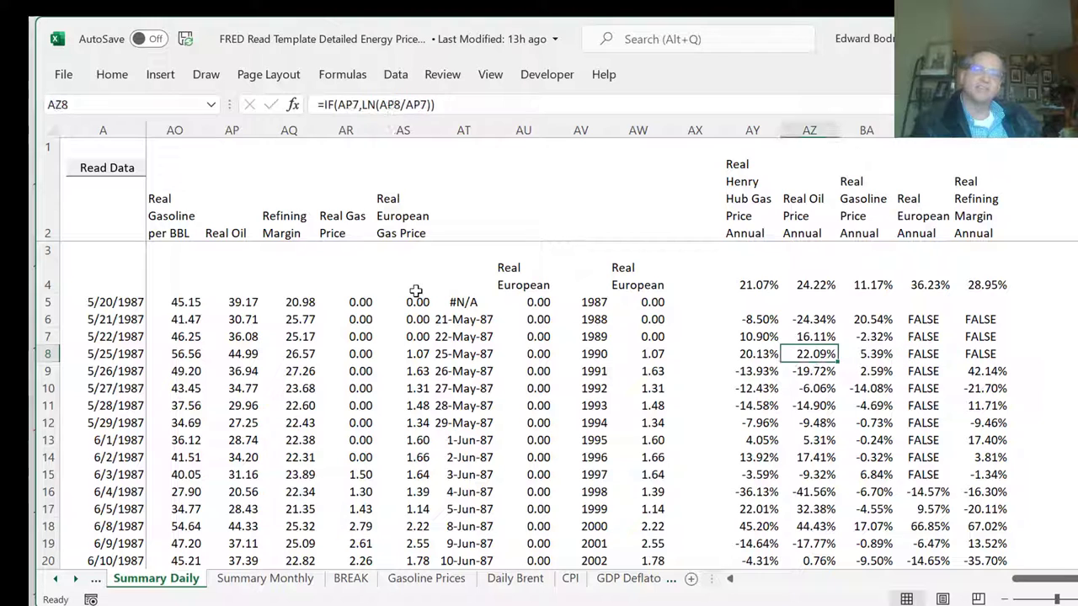
{"action": "key", "text": "Right"}
{"action": "key", "text": "Left"}
{"action": "key", "text": "Left"}
{"action": "key", "text": "Left"}
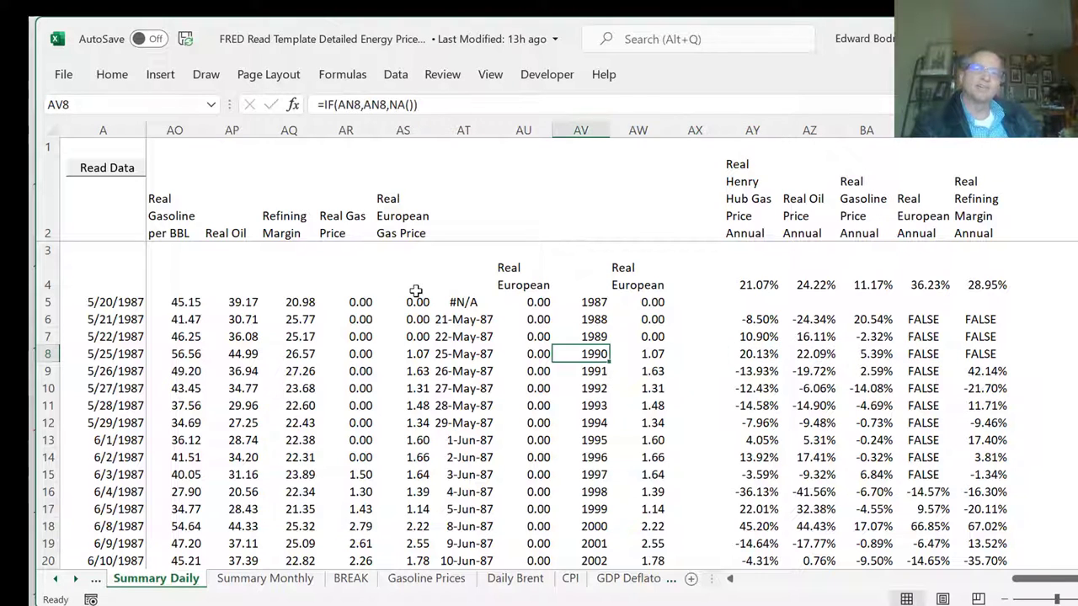
{"action": "key", "text": "Right"}
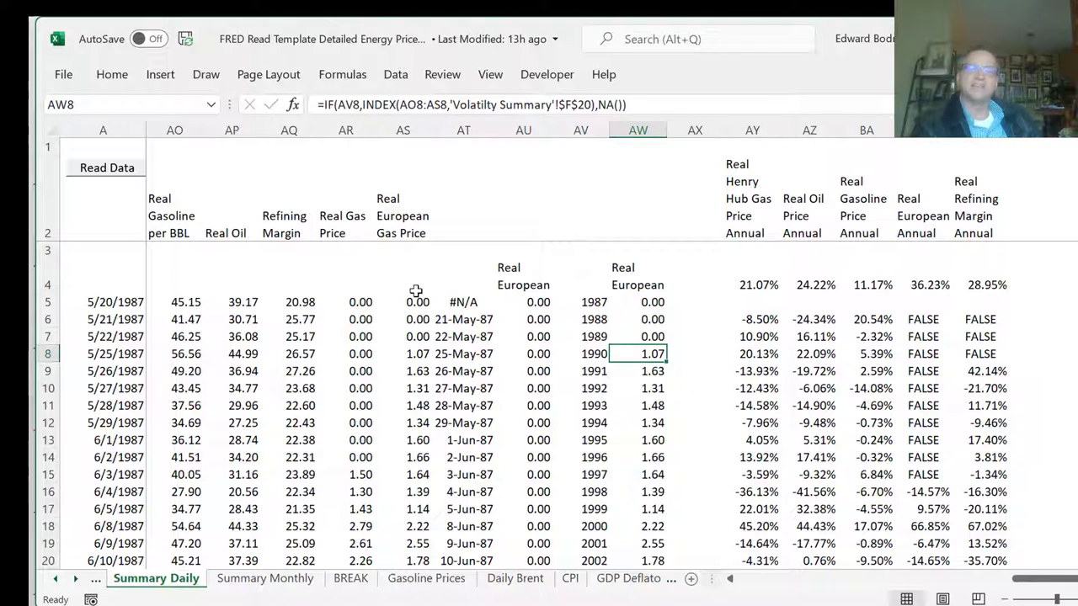
{"action": "key", "text": "Right"}
{"action": "key", "text": "Right"}
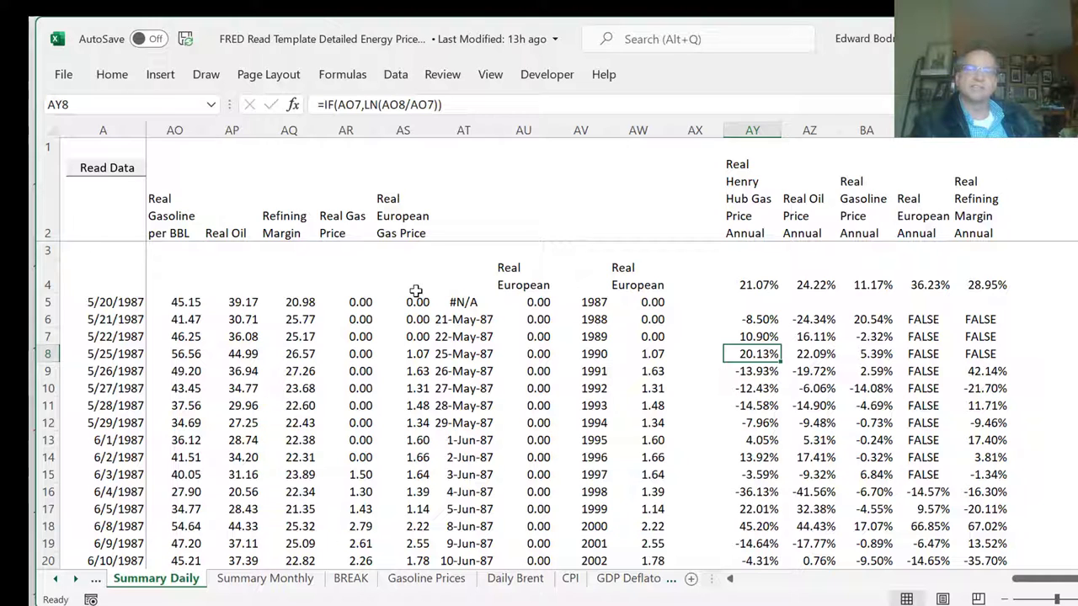
{"action": "key", "text": "Right"}
{"action": "key", "text": "Right"}
{"action": "key", "text": "Left"}
{"action": "key", "text": "Left"}
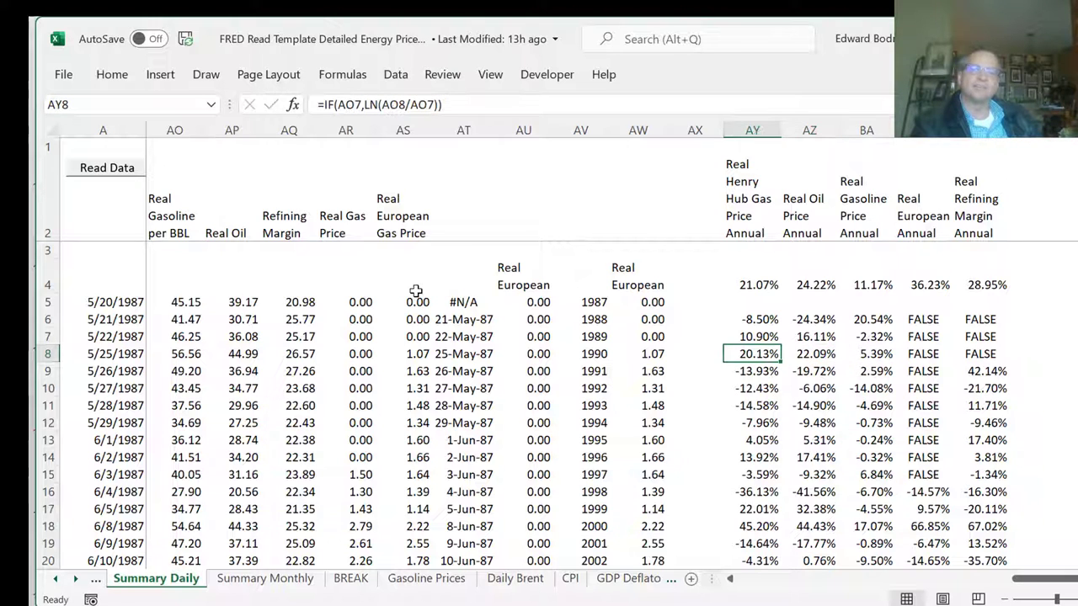
{"action": "key", "text": "Down"}
{"action": "key", "text": "Page_Down"}
{"action": "key", "text": "Page_Up"}
- Check the STDEV.S annual volatility and AVERAGEIF gasoline average formulas, then save the workbook
{"action": "key", "text": "Up"}
{"action": "key", "text": "Up"}
{"action": "key", "text": "Up"}
{"action": "key", "text": "Up"}
{"action": "key", "text": "Up"}
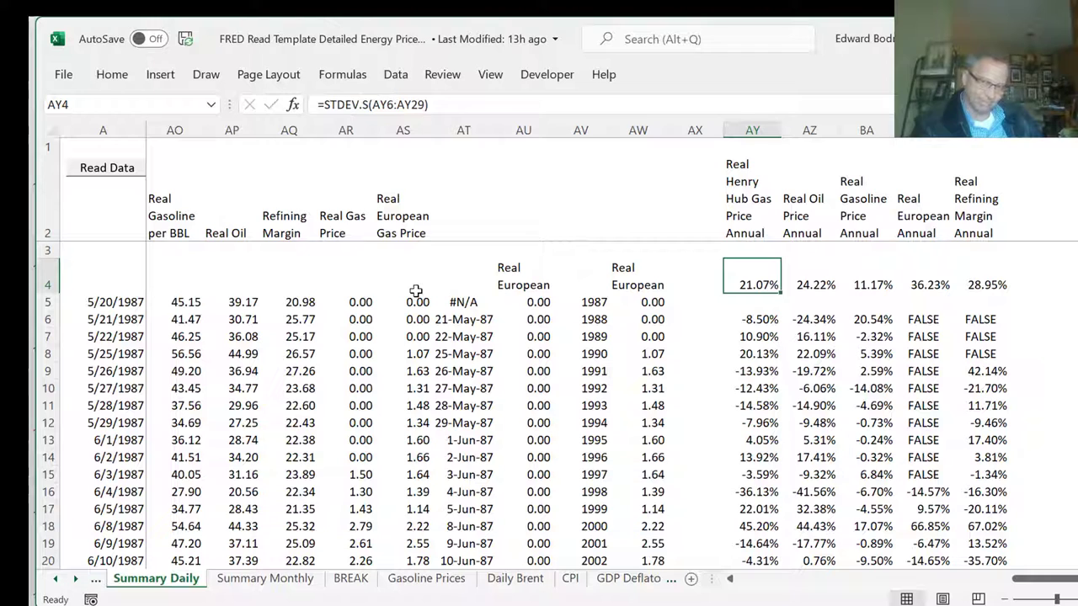
{"action": "key", "text": "Left"}
{"action": "key", "text": "Down"}
{"action": "key", "text": "Down"}
{"action": "key", "text": "Right"}
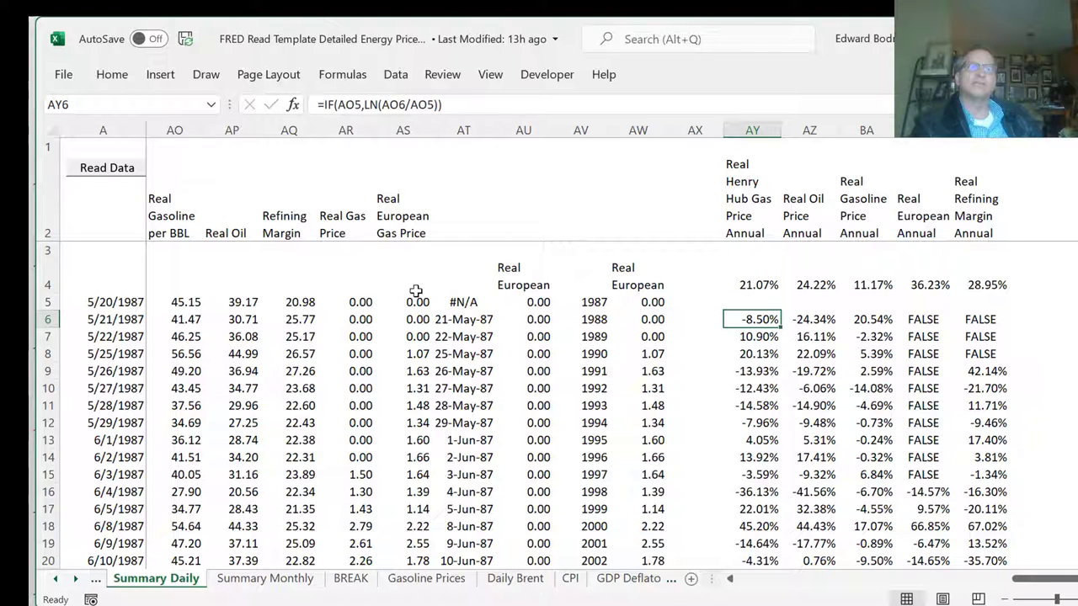
{"action": "key", "text": "Left"}
{"action": "key", "text": "Left"}
{"action": "key", "text": "Left"}
{"action": "key", "text": "Left"}
{"action": "key", "text": "Left"}
{"action": "key", "text": "Left"}
{"action": "key", "text": "Left"}
{"action": "key", "text": "Left"}
{"action": "key", "text": "Left"}
{"action": "key", "text": "Left"}
{"action": "key", "text": "Left"}
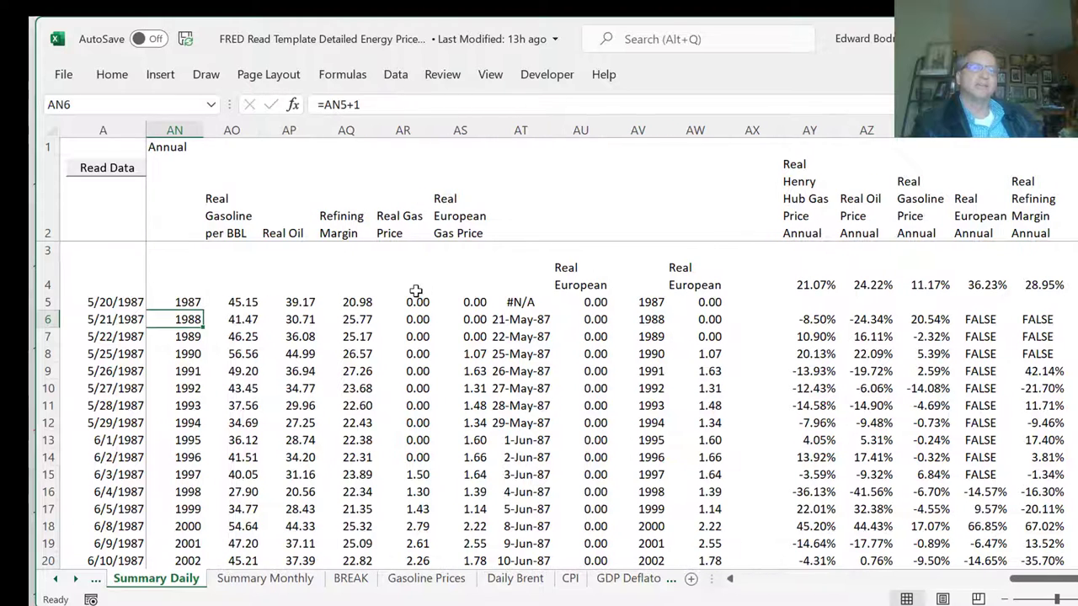
{"action": "key", "text": "Right"}
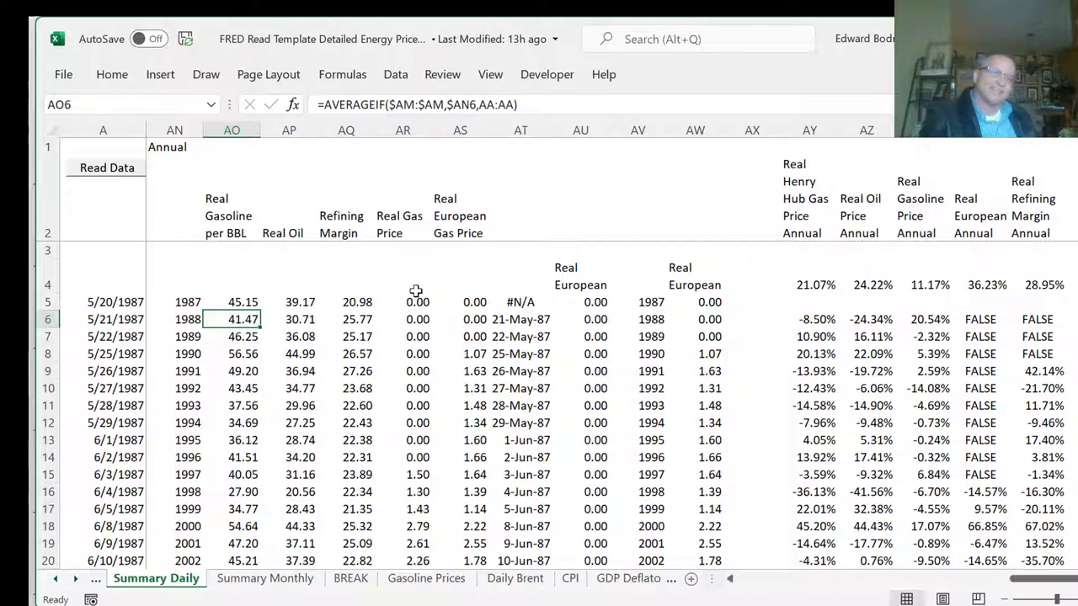
{"action": "key", "text": "ctrl+s"}
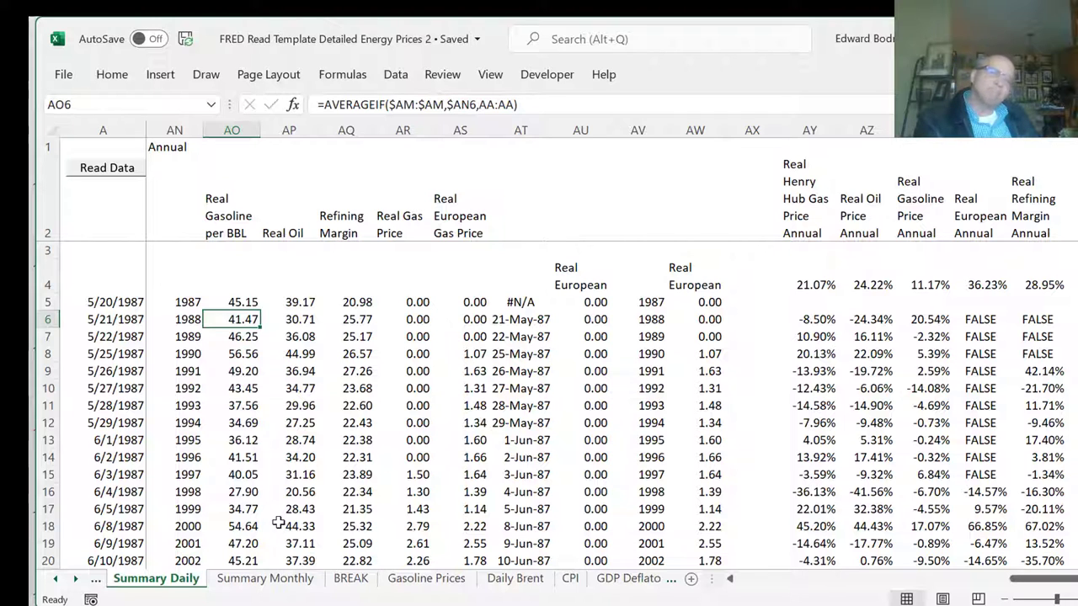
- Move from Summary Monthly back to the Volatility Summary sheet
{"action": "left_click", "coordinate": [256, 585]}
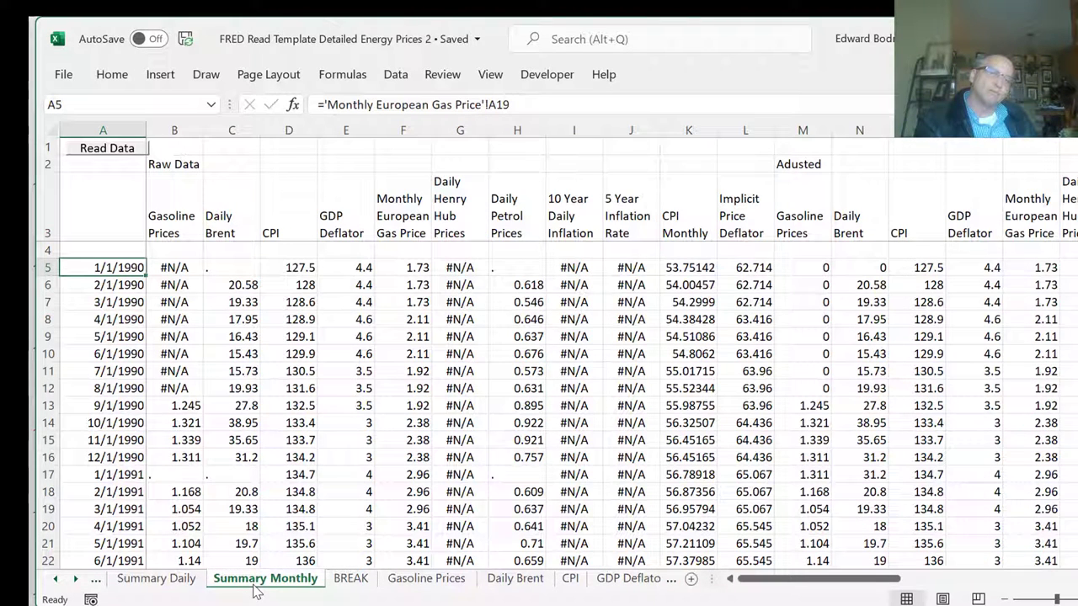
{"action": "left_click", "coordinate": [54, 583]}
{"action": "left_click", "coordinate": [53, 583]}
{"action": "left_click", "coordinate": [54, 581]}
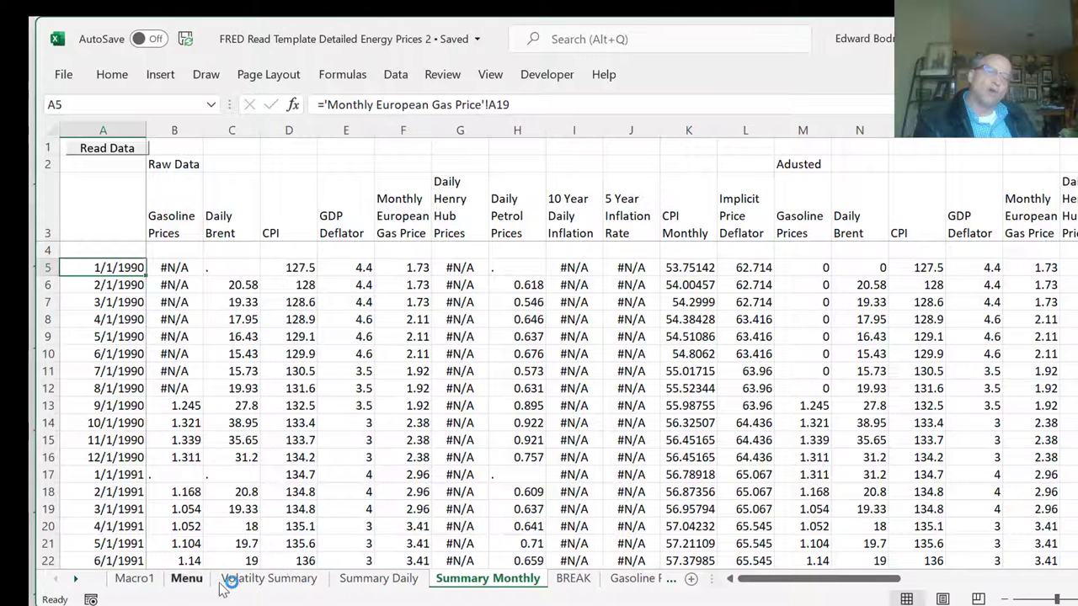
{"action": "left_click", "coordinate": [234, 581]}
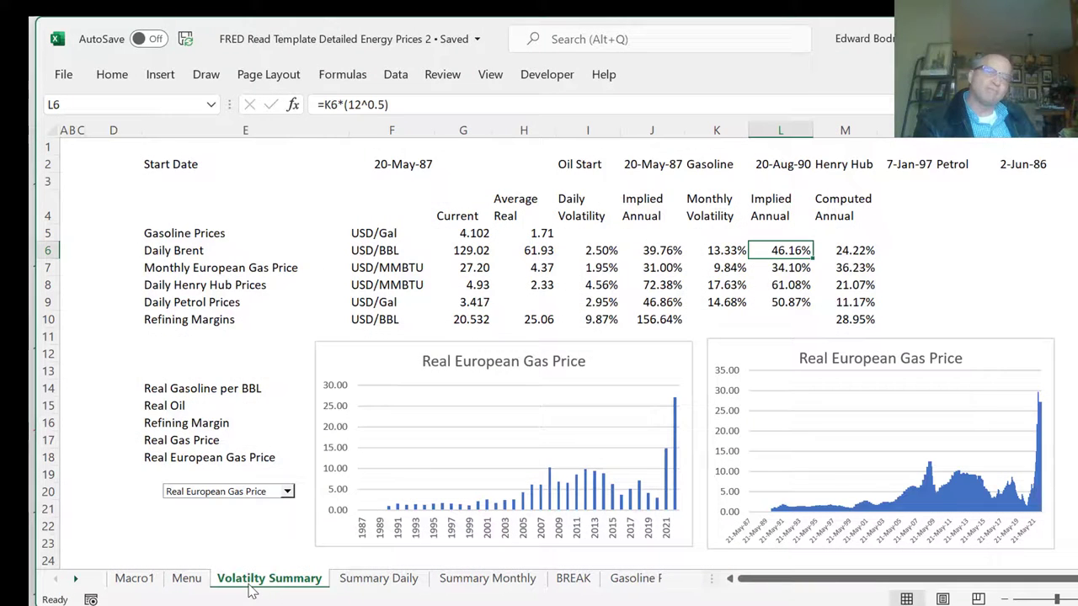
- Compare the computed annual, implied annual and daily oil volatility cells in row 6
{"action": "left_click", "coordinate": [840, 252]}
{"action": "key", "text": "Left"}
{"action": "key", "text": "Left"}
{"action": "key", "text": "Left"}
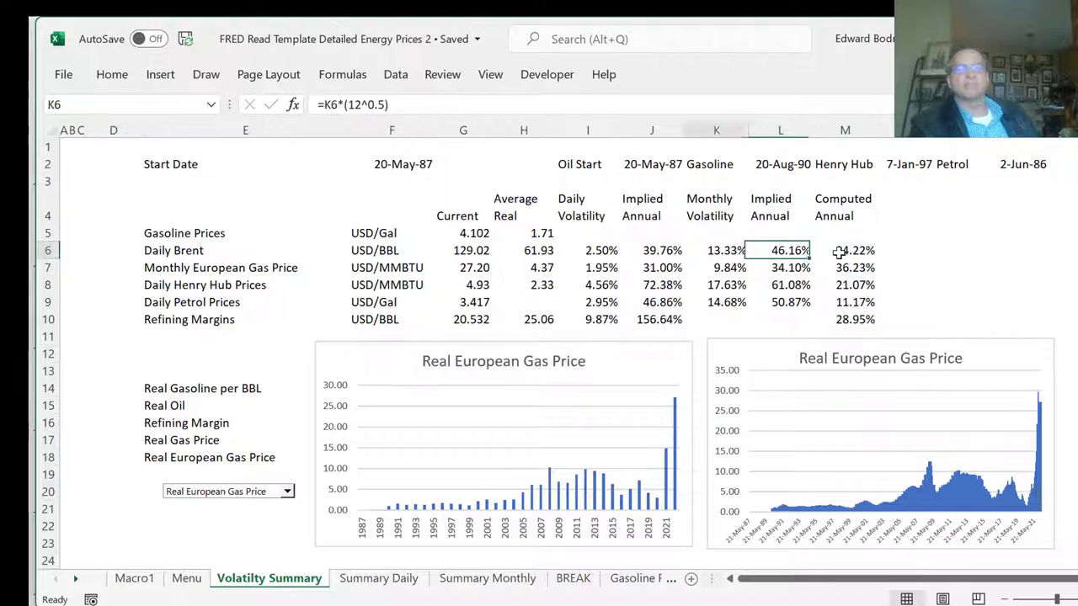
{"action": "key", "text": "Left"}
{"action": "key", "text": "Right"}
{"action": "key", "text": "Left"}
{"action": "key", "text": "Right"}
{"action": "key", "text": "Right"}
{"action": "key", "text": "Right"}
{"action": "key", "text": "Right"}
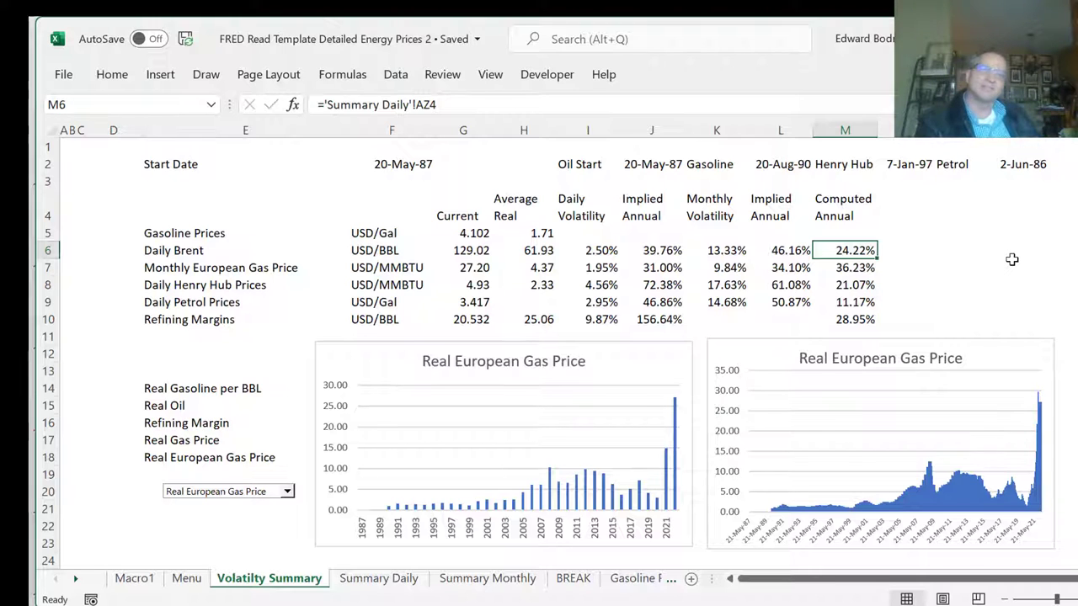
{"action": "left_click", "coordinate": [484, 169]}
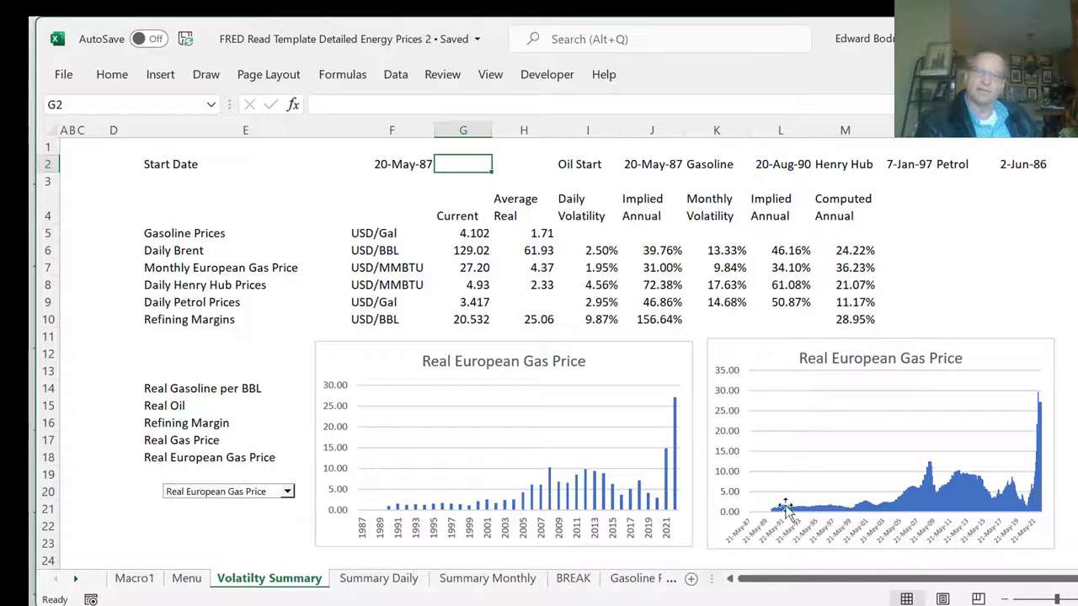
{"action": "left_click", "coordinate": [829, 602]}
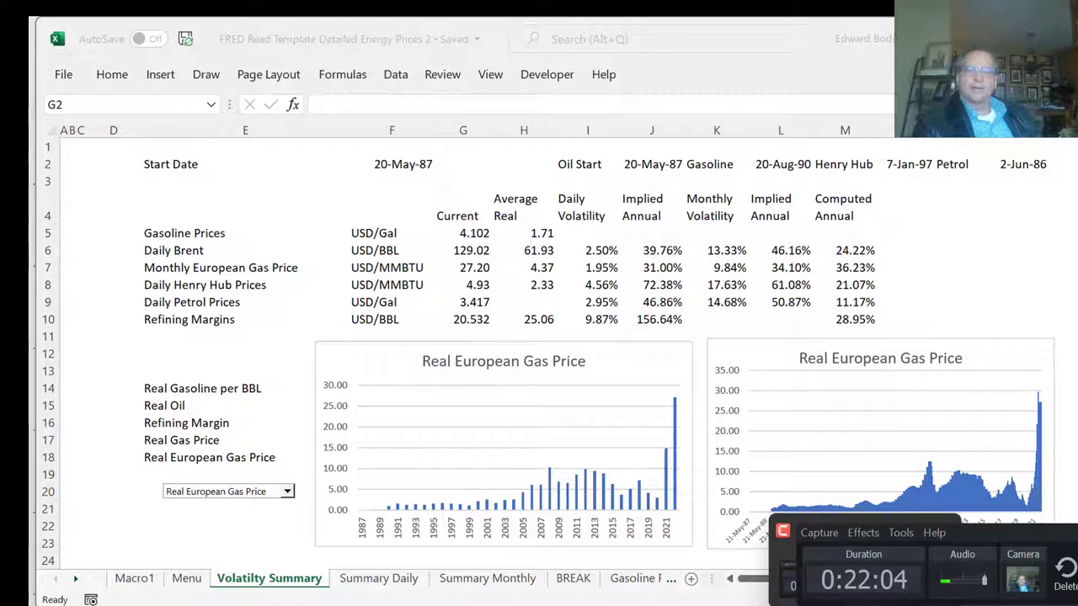
- Bring Monte Carlo.pptx forward and step through the thumbnails to slide 19, 'Part 2: Monte Carlo Proofs'
{"action": "left_click", "coordinate": [721, 556]}
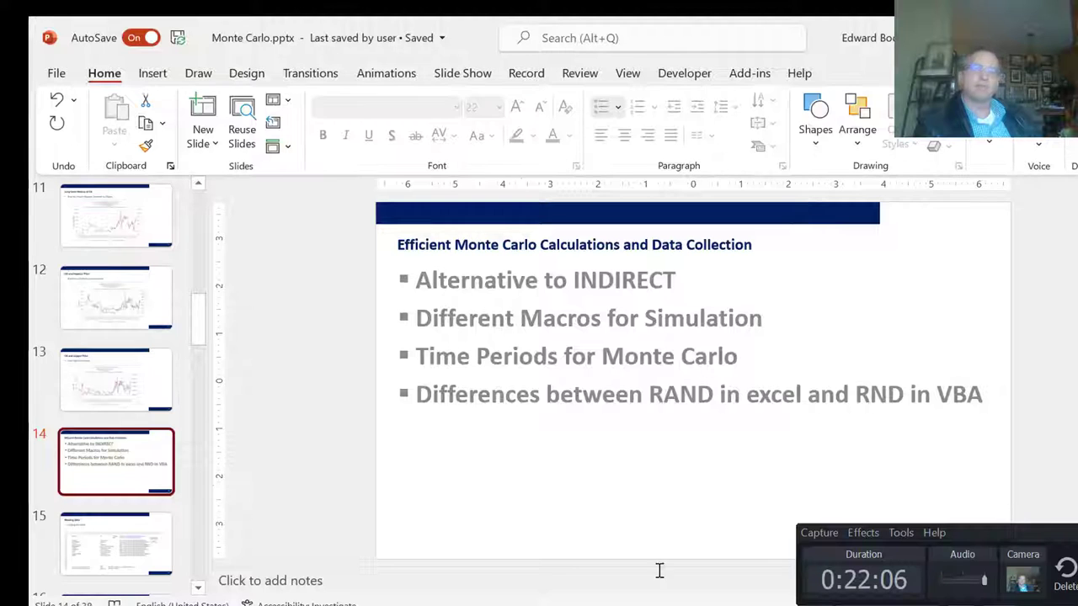
{"action": "left_click", "coordinate": [132, 522]}
{"action": "key", "text": "Down"}
{"action": "scroll", "coordinate": [132, 526], "scroll_direction": "down", "scroll_amount": 1}
{"action": "key", "text": "Down"}
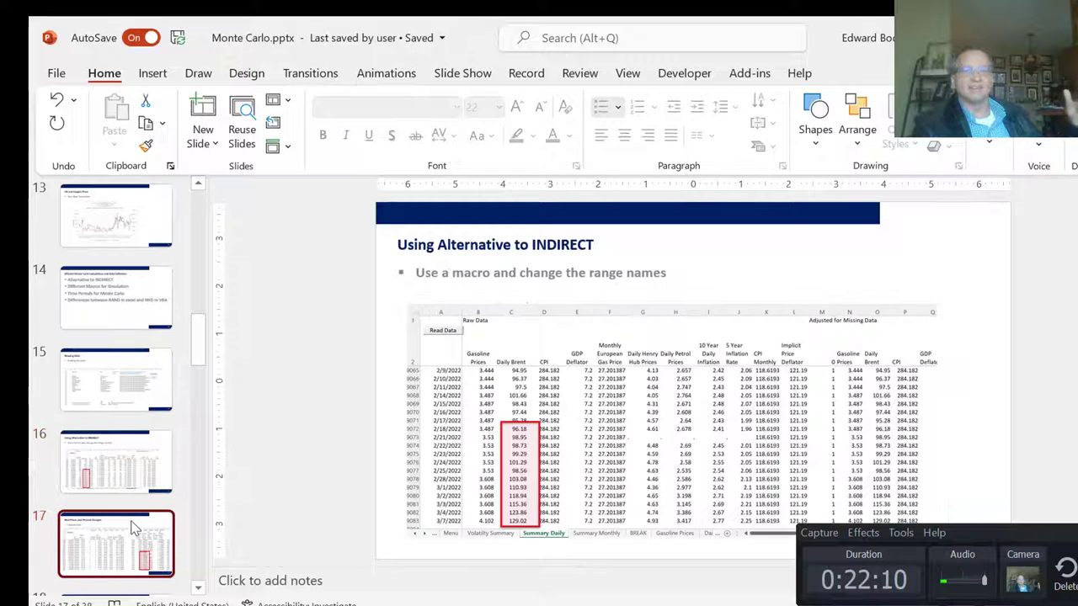
{"action": "key", "text": "Down"}
{"action": "key", "text": "Down"}
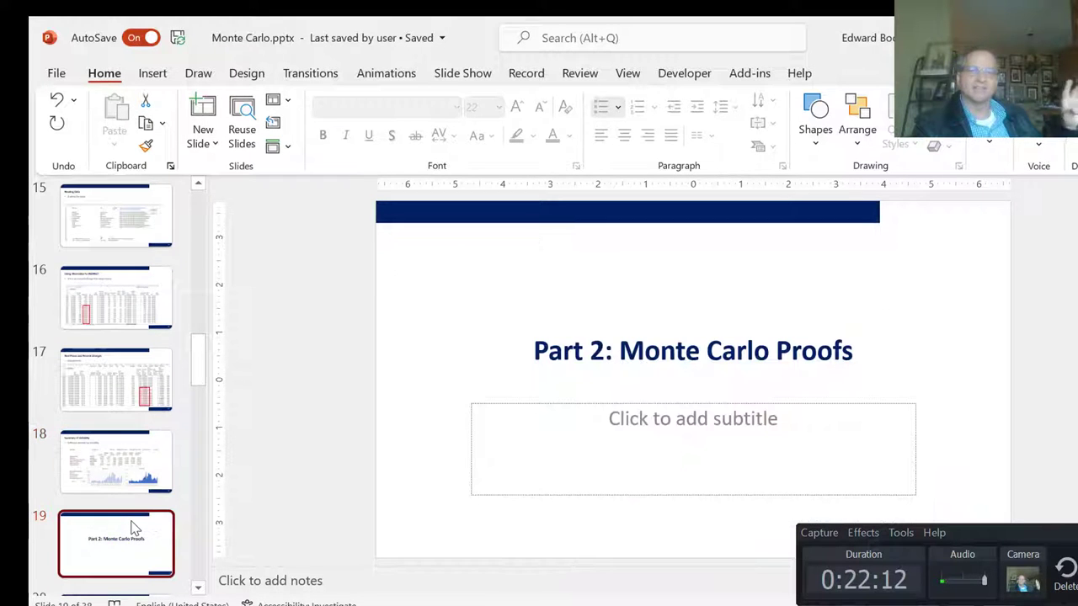
{"action": "key", "text": "Down"}
{"action": "key", "text": "Up"}
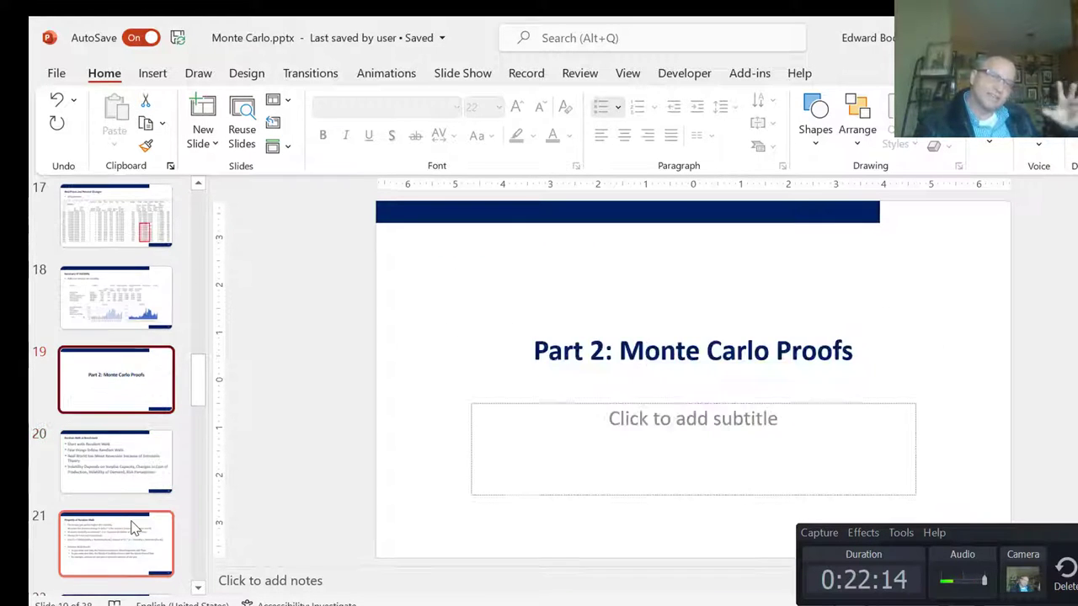
{"action": "key", "text": "Down"}
{"action": "key", "text": "Down"}
{"action": "key", "text": "Down"}
{"action": "key", "text": "Up"}
{"action": "key", "text": "Up"}
{"action": "key", "text": "Up"}
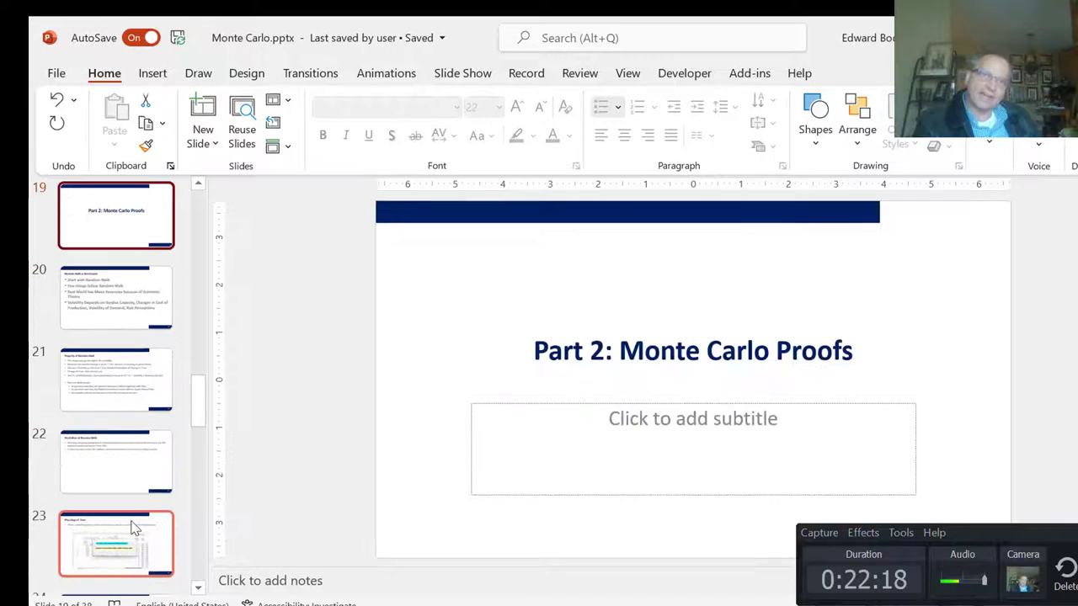
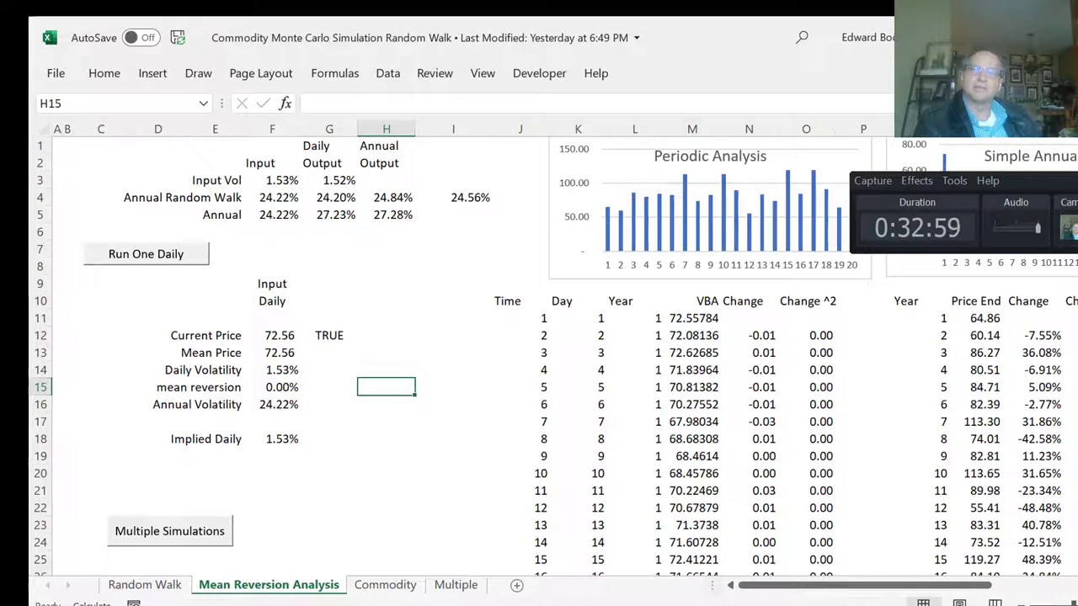
- Rerun the one-daily simulation twice to get annual outputs of 18.53% and 25.73%, then view the charts
{"action": "left_click_drag", "start_coordinate": [1043, 194], "coordinate": [908, 598]}
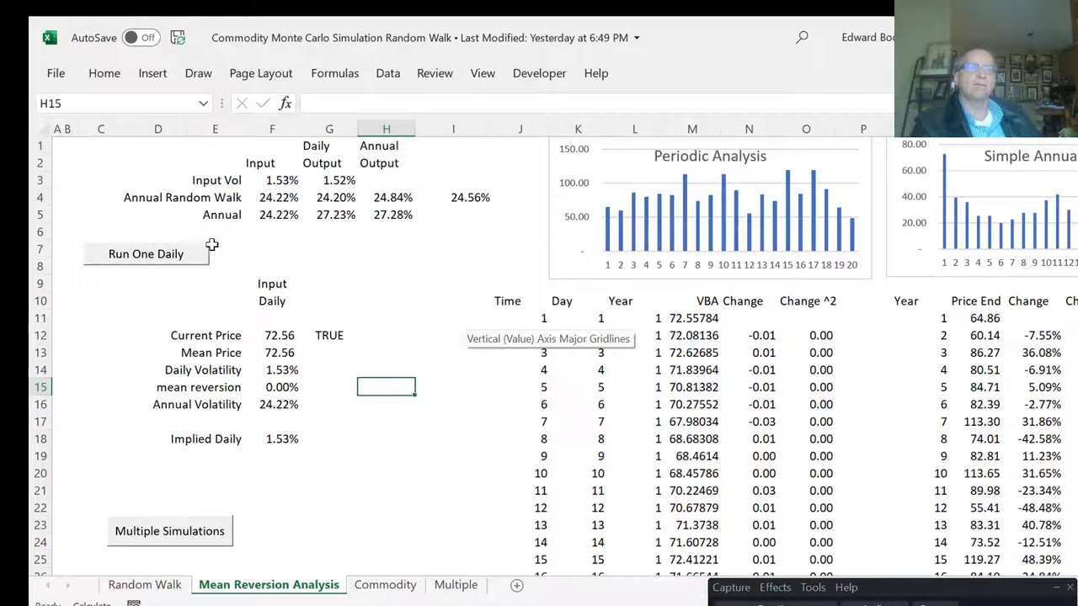
{"action": "left_click", "coordinate": [180, 261]}
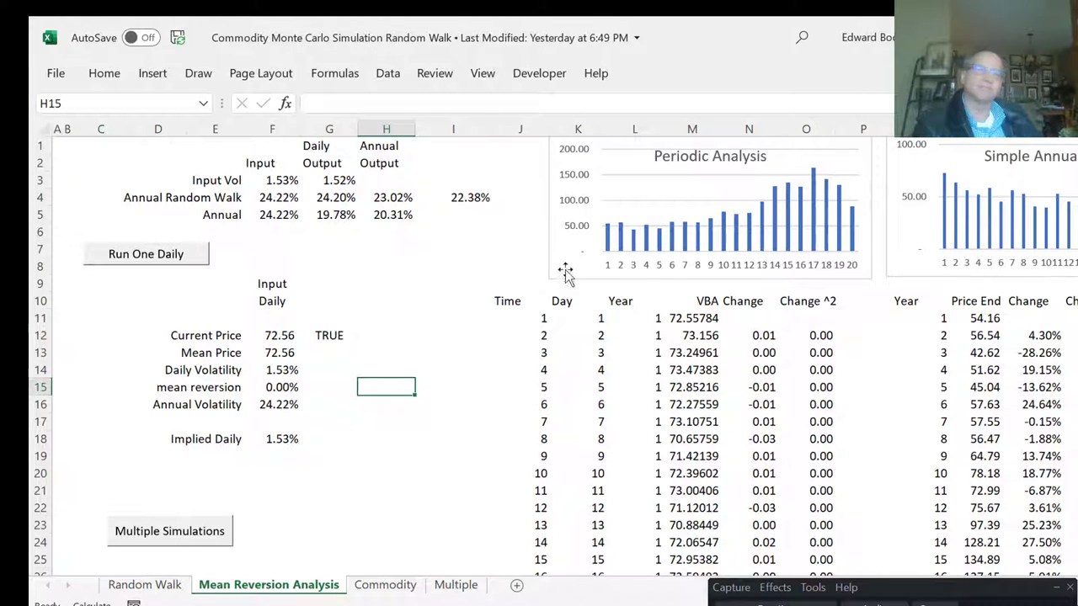
{"action": "left_click", "coordinate": [179, 257]}
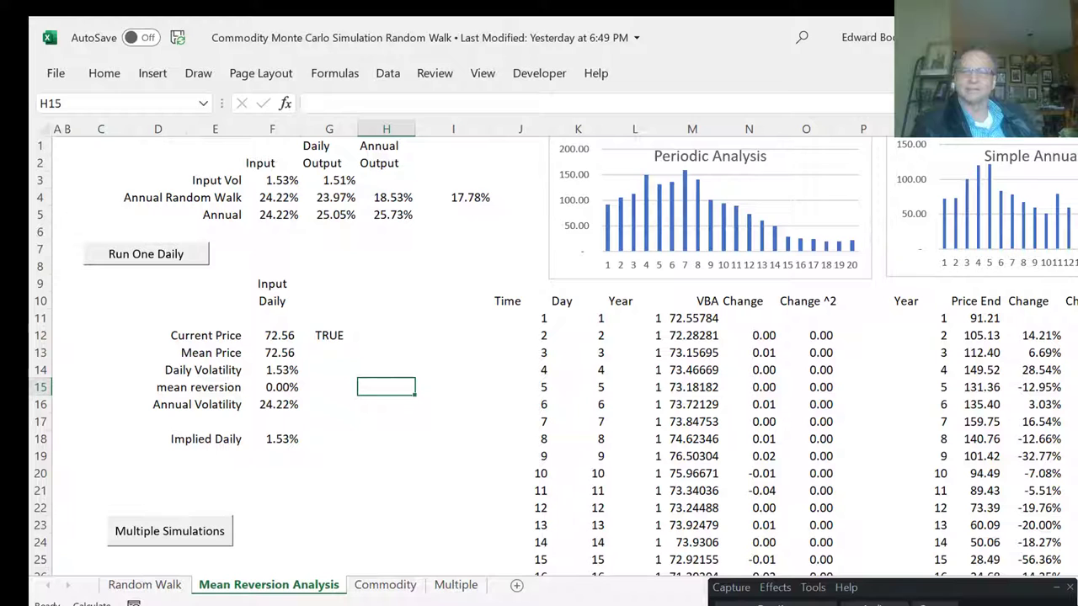
{"action": "scroll", "coordinate": [799, 549], "scroll_direction": "right", "scroll_amount": 3}
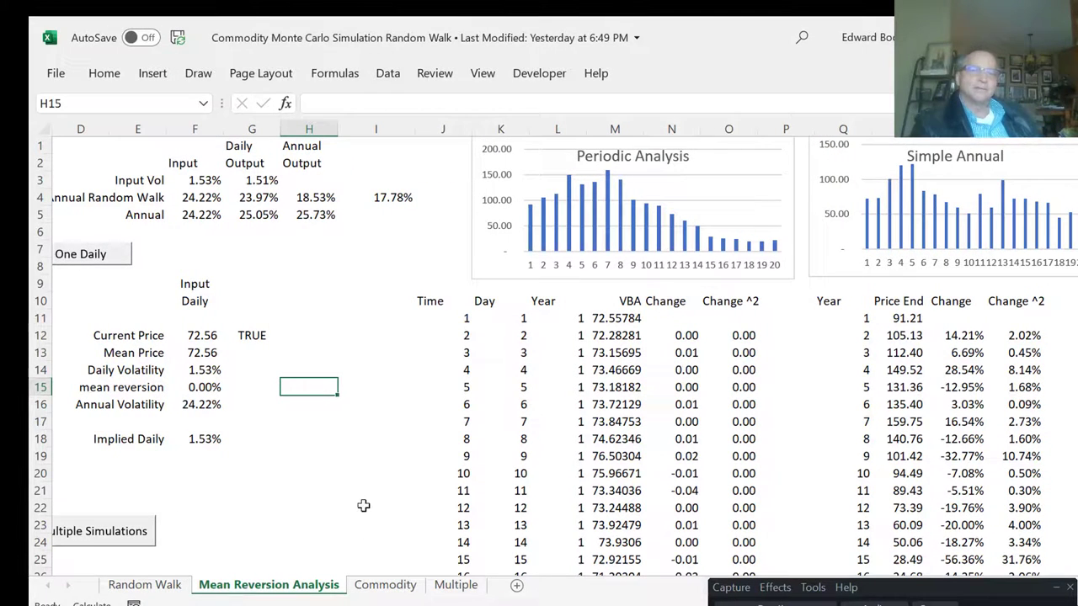
- Inspect the row 22 formulas, stepping across to the Change ^2 column
{"action": "left_click", "coordinate": [365, 505]}
{"action": "key", "text": "Left"}
{"action": "key", "text": "Left"}
{"action": "key", "text": "Left"}
{"action": "key", "text": "Left"}
{"action": "key", "text": "Left"}
{"action": "key", "text": "Left"}
{"action": "key", "text": "Left"}
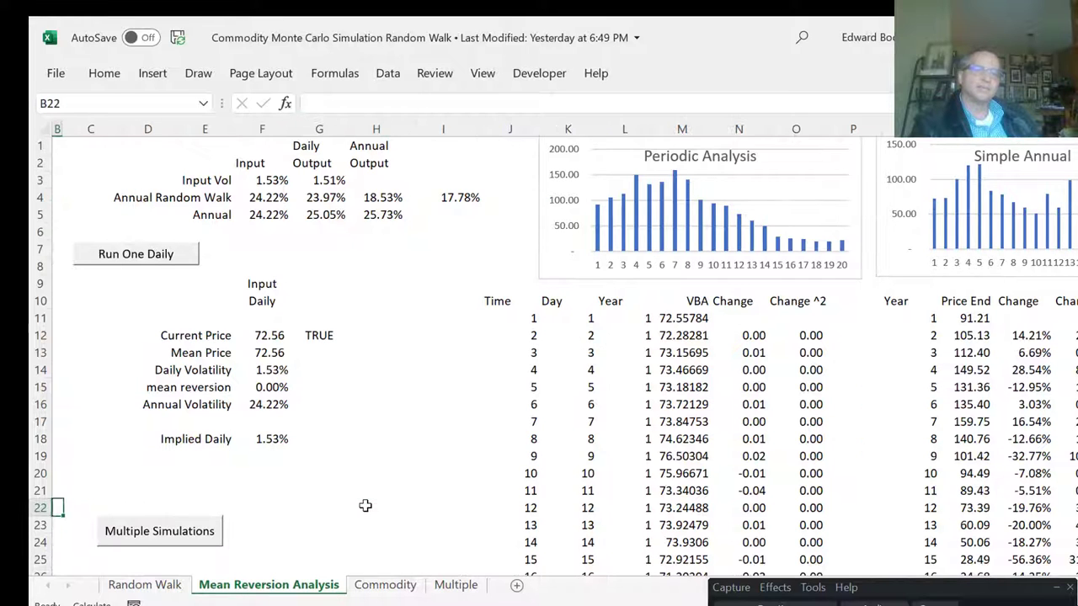
{"action": "key", "text": "Right"}
{"action": "key", "text": "Right"}
{"action": "key", "text": "Right"}
{"action": "key", "text": "Right"}
{"action": "key", "text": "Right"}
{"action": "key", "text": "Right"}
{"action": "key", "text": "Right"}
{"action": "key", "text": "Right"}
{"action": "key", "text": "Right"}
{"action": "key", "text": "Right"}
{"action": "key", "text": "Right"}
{"action": "key", "text": "Right"}
{"action": "key", "text": "Right"}
{"action": "key", "text": "Right"}
{"action": "key", "text": "Right"}
{"action": "key", "text": "Right"}
{"action": "key", "text": "Right"}
{"action": "key", "text": "Right"}
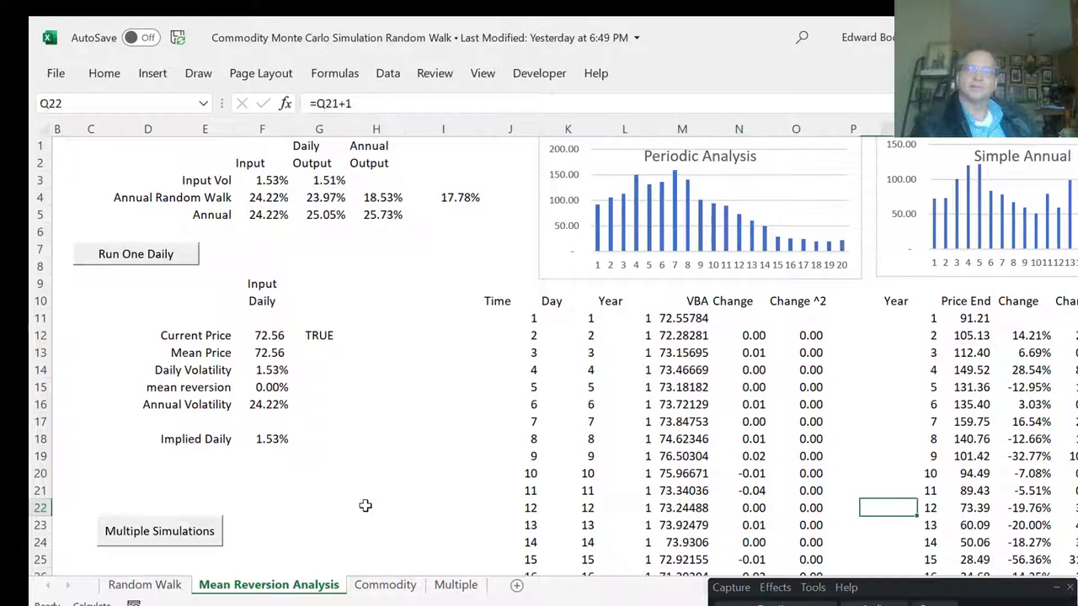
{"action": "key", "text": "Right"}
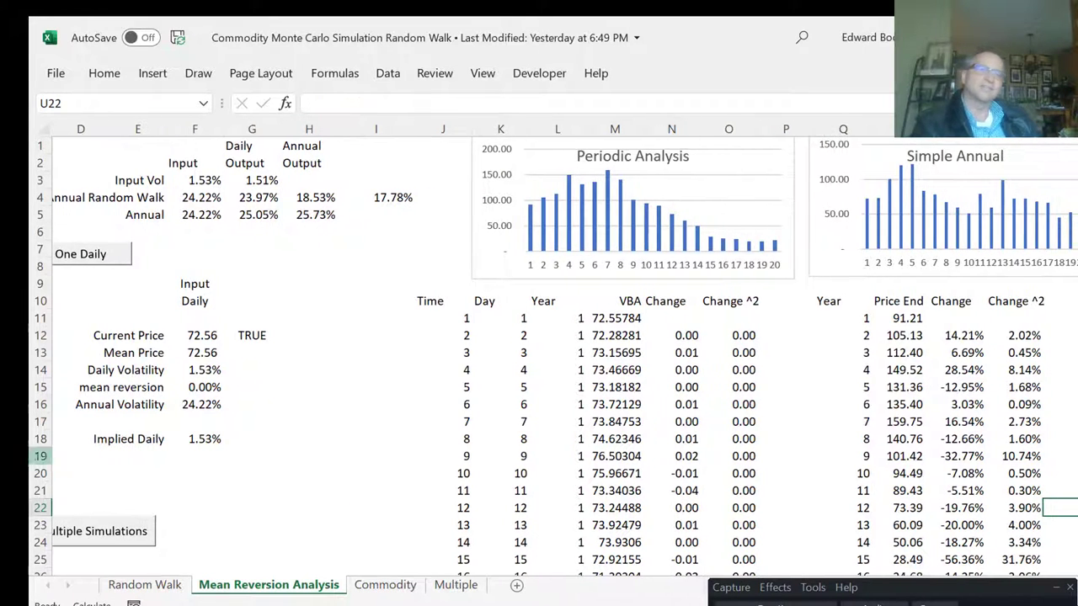
- Rerun the one-daily simulation fourteen times until annual outputs read 26.42% and 30.39%
{"action": "left_click", "coordinate": [85, 257]}
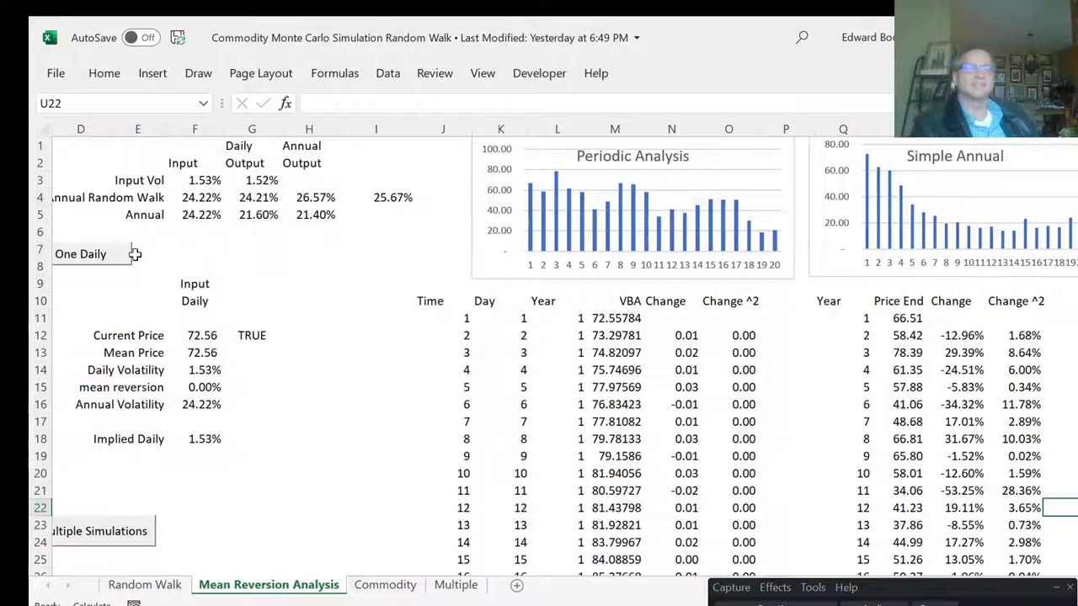
{"action": "left_click", "coordinate": [111, 257]}
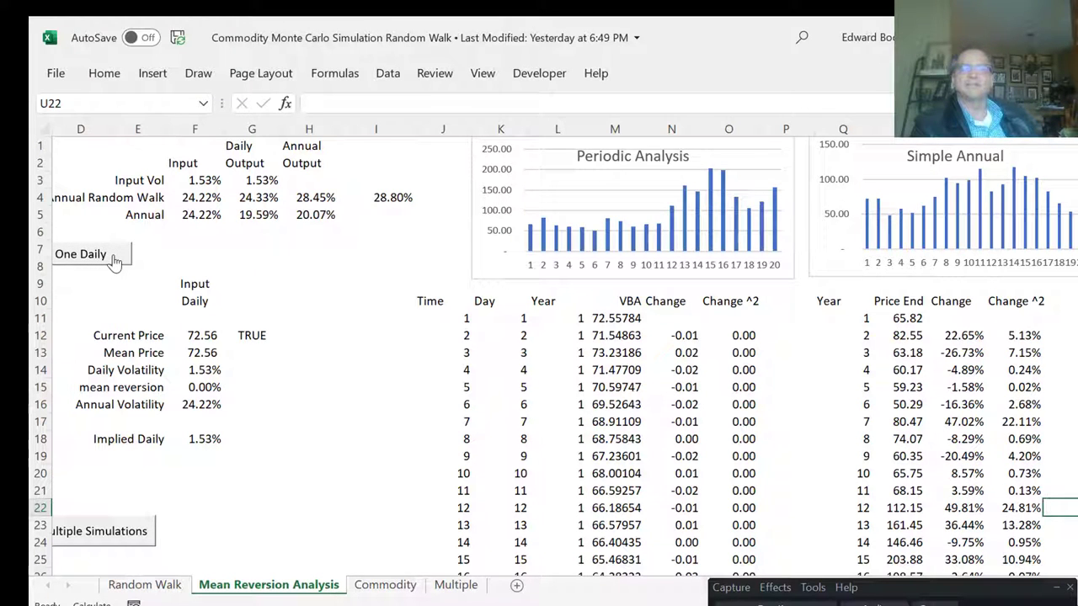
{"action": "left_click", "coordinate": [113, 257]}
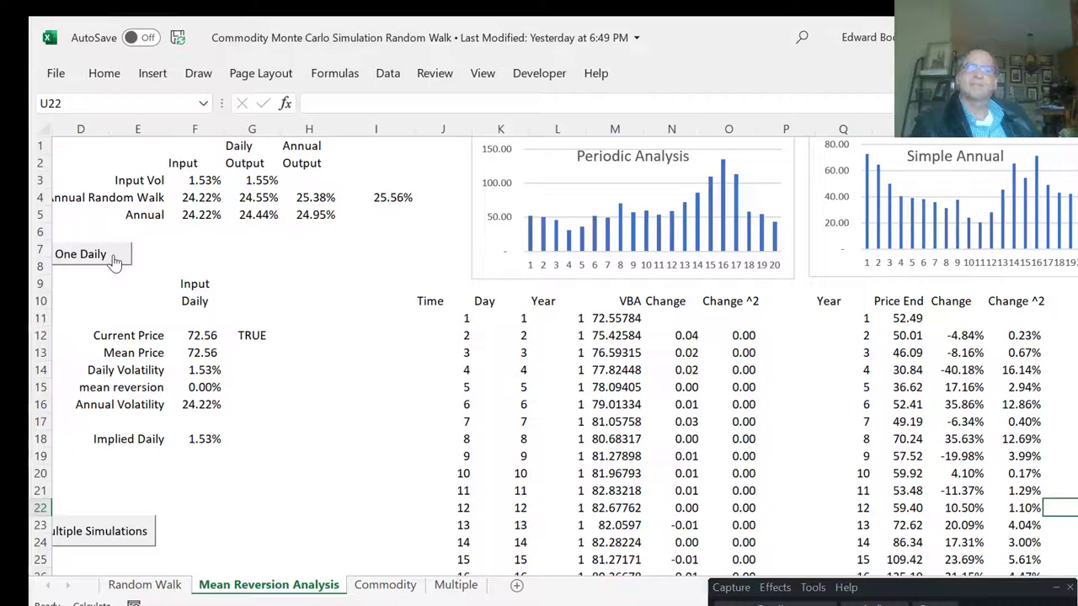
{"action": "left_click", "coordinate": [113, 257]}
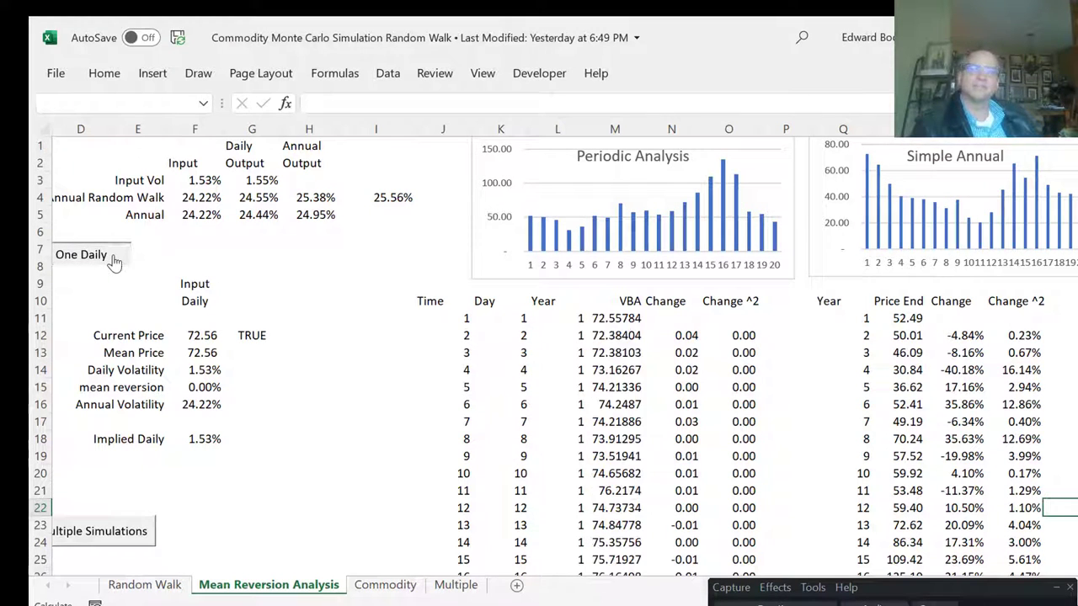
{"action": "left_click", "coordinate": [113, 258]}
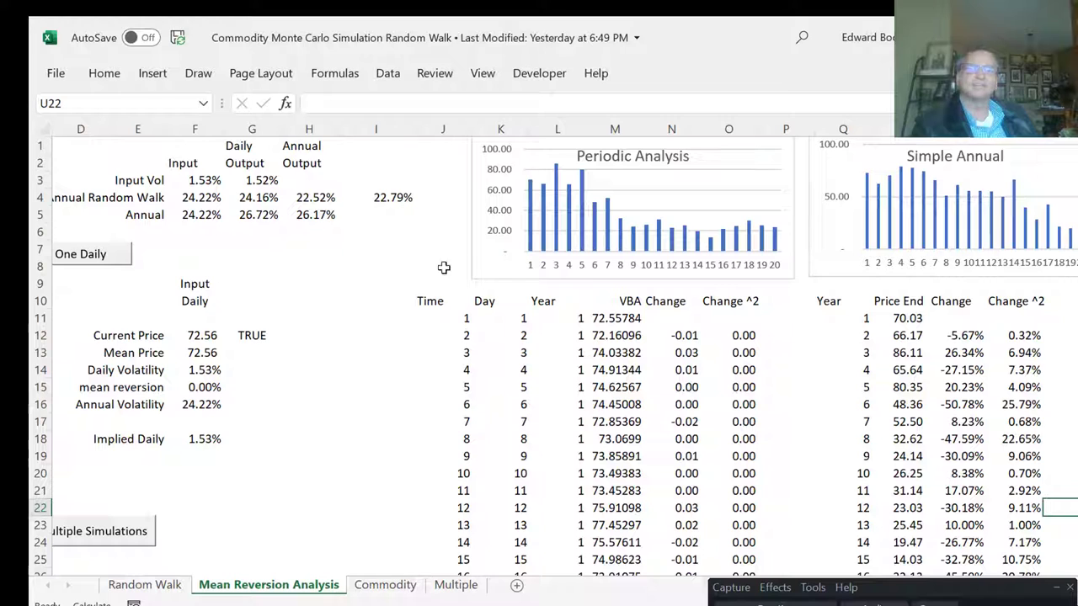
{"action": "left_click", "coordinate": [99, 260]}
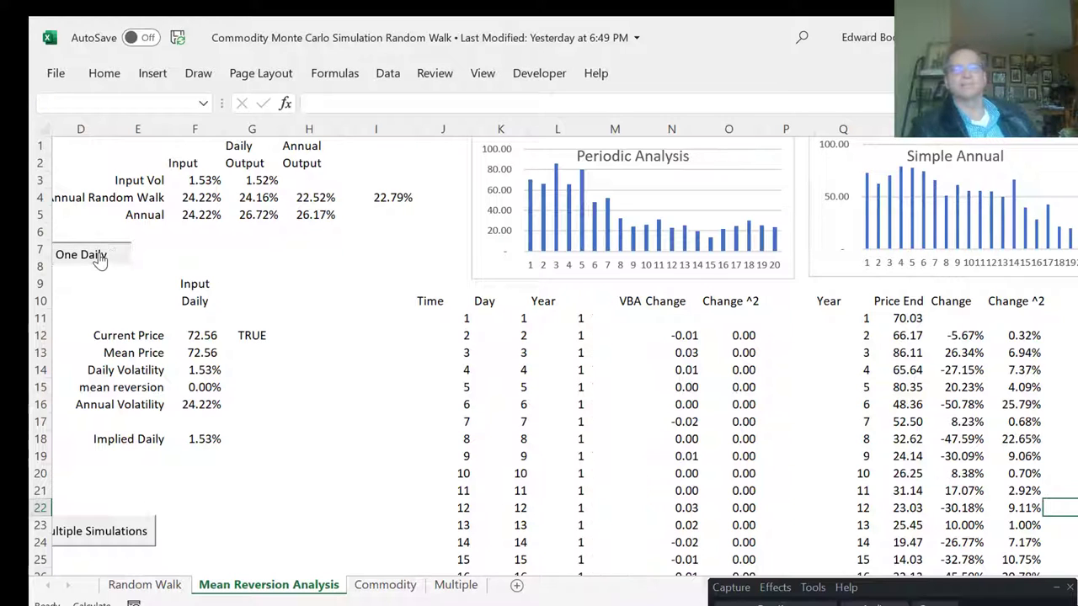
{"action": "left_click", "coordinate": [99, 259]}
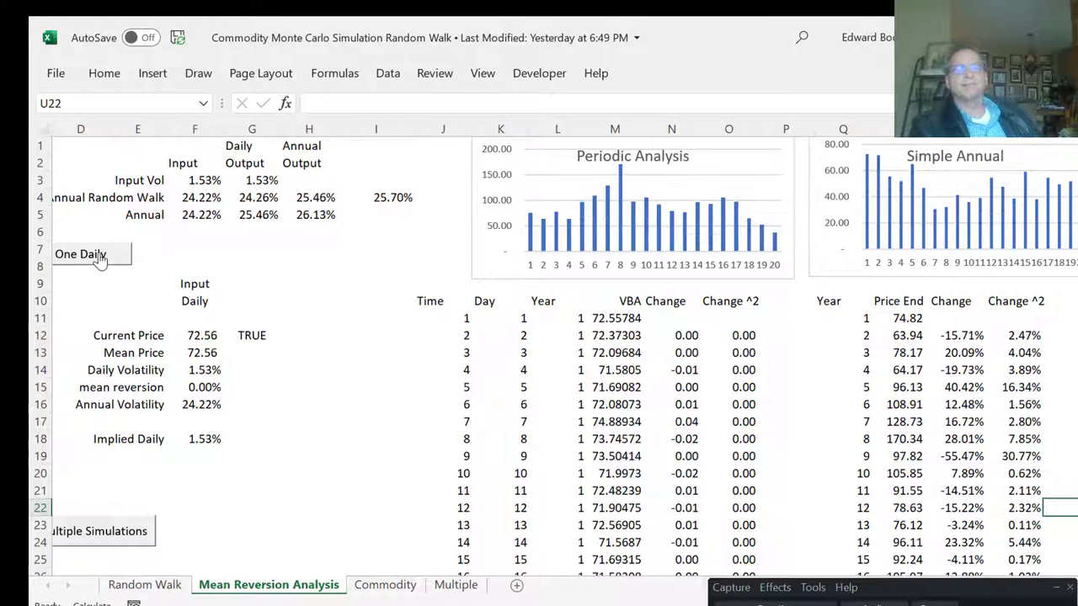
{"action": "left_click", "coordinate": [99, 259]}
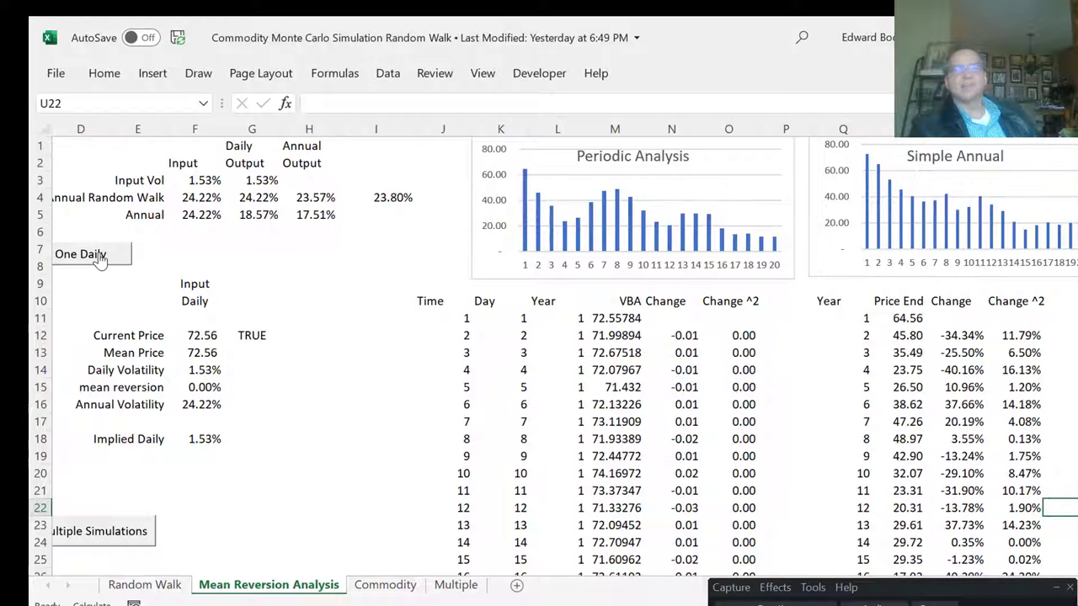
{"action": "left_click", "coordinate": [99, 259]}
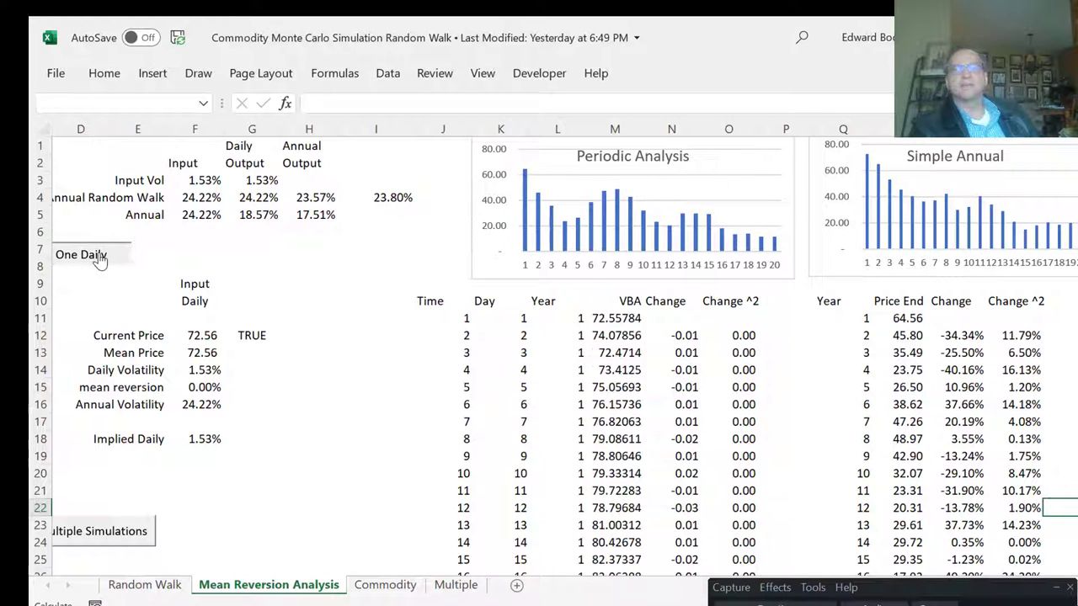
{"action": "left_click", "coordinate": [99, 259]}
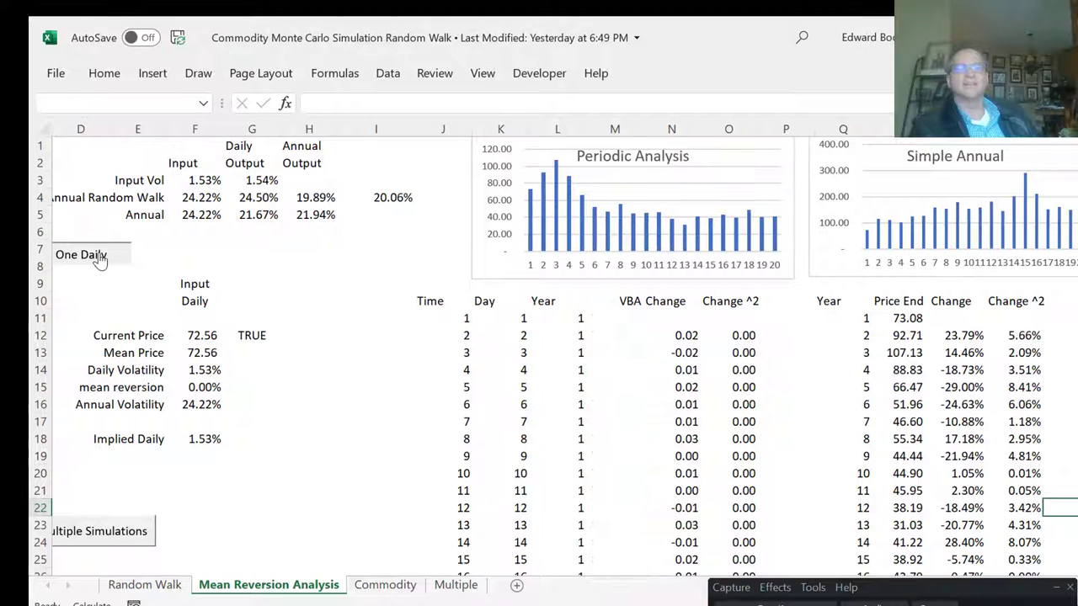
{"action": "left_click", "coordinate": [99, 259]}
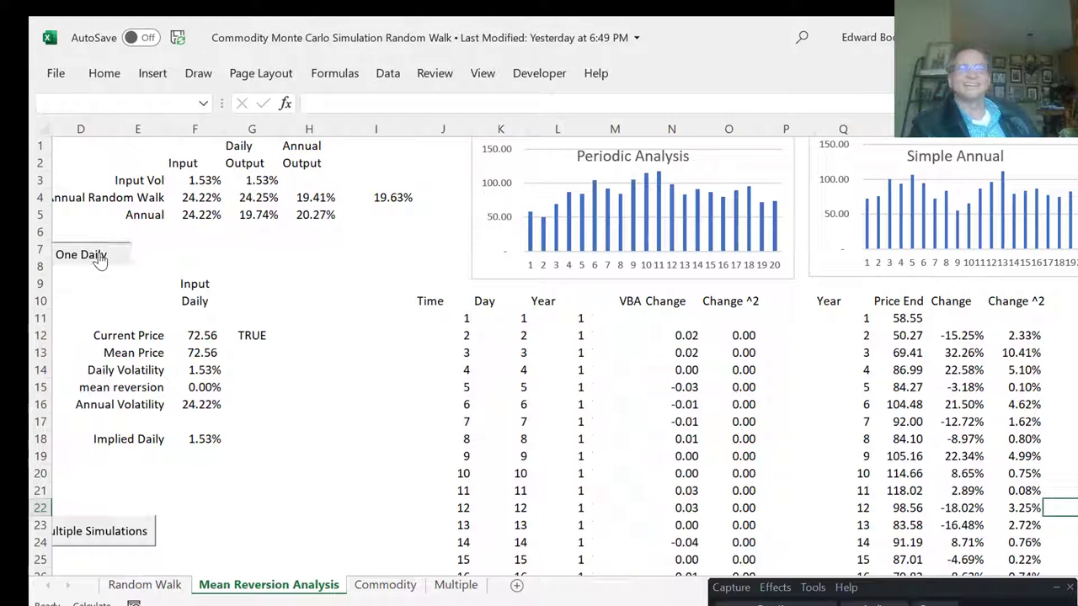
{"action": "left_click", "coordinate": [99, 259]}
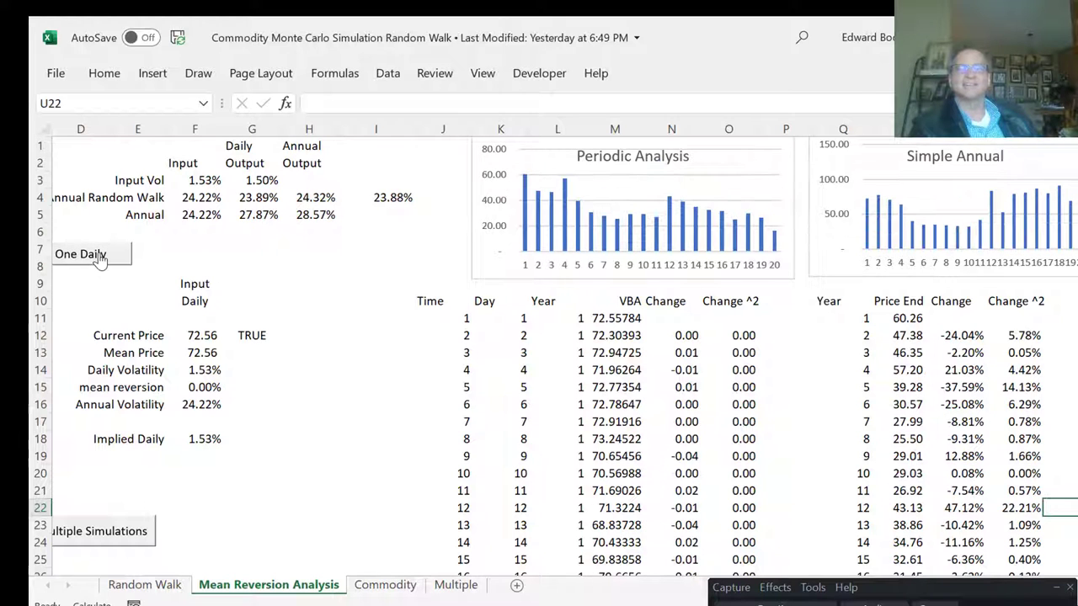
{"action": "left_click", "coordinate": [99, 259]}
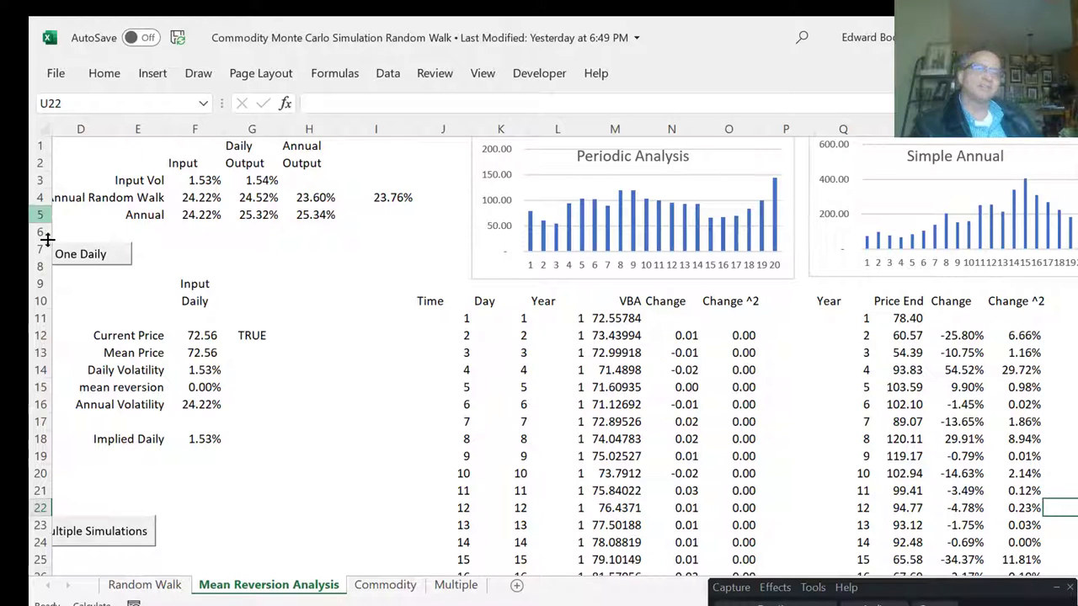
{"action": "left_click", "coordinate": [82, 259]}
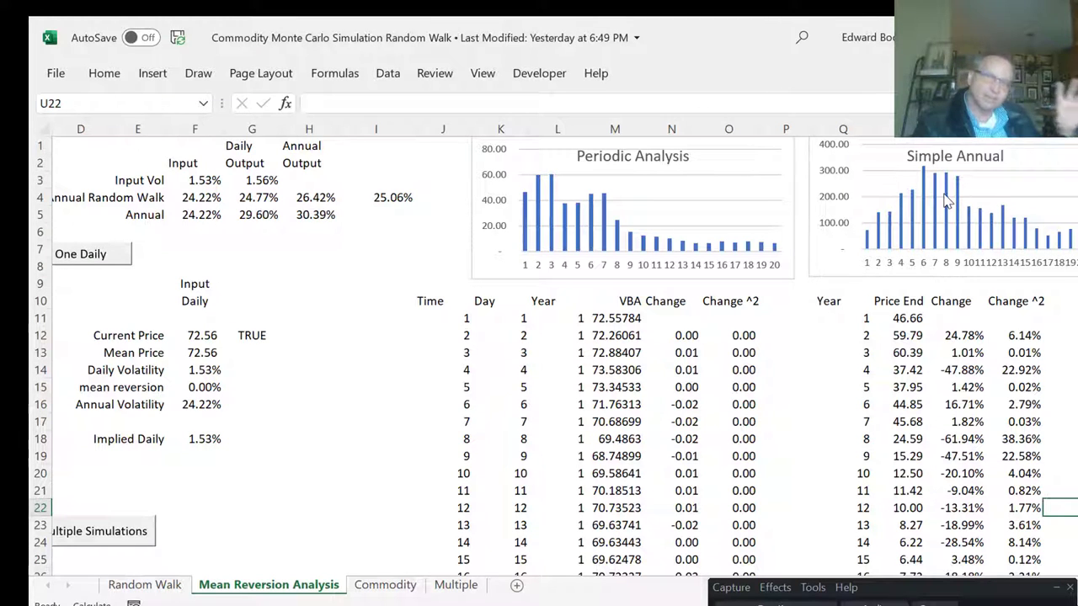
{"action": "left_click", "coordinate": [1074, 417]}
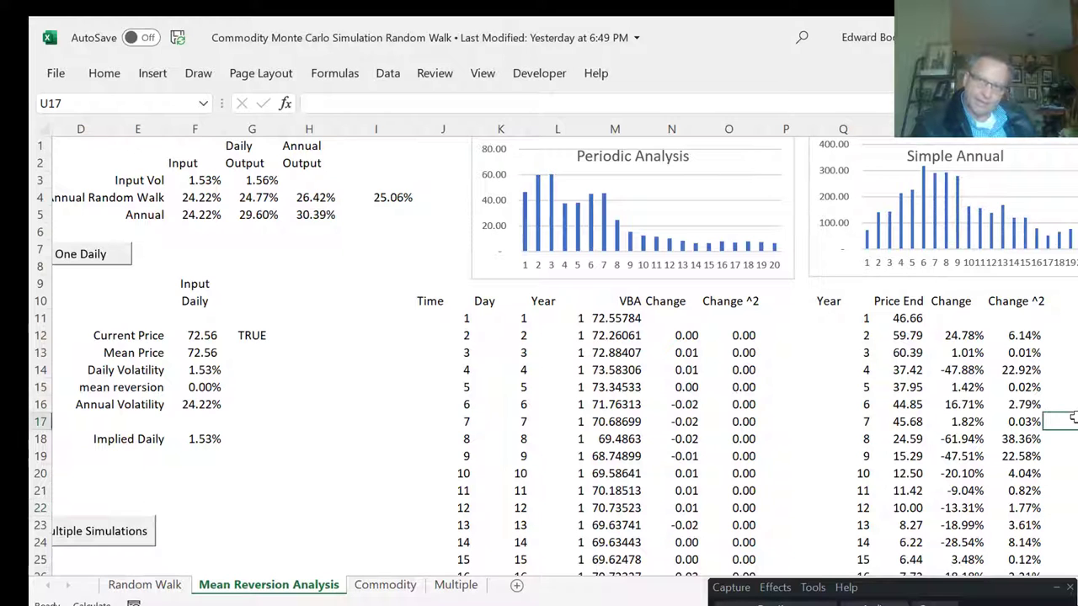
{"action": "key", "text": "Right"}
{"action": "key", "text": "Right"}
{"action": "key", "text": "Right"}
{"action": "key", "text": "Right"}
{"action": "key", "text": "Right"}
{"action": "key", "text": "Right"}
{"action": "key", "text": "Right"}
{"action": "key", "text": "Right"}
{"action": "key", "text": "Right"}
{"action": "key", "text": "Right"}
{"action": "key", "text": "Right"}
{"action": "key", "text": "Right"}
{"action": "key", "text": "Right"}
{"action": "key", "text": "Right"}
{"action": "key", "text": "Left"}
{"action": "key", "text": "Left"}
{"action": "key", "text": "Left"}
{"action": "key", "text": "Left"}
{"action": "key", "text": "Left"}
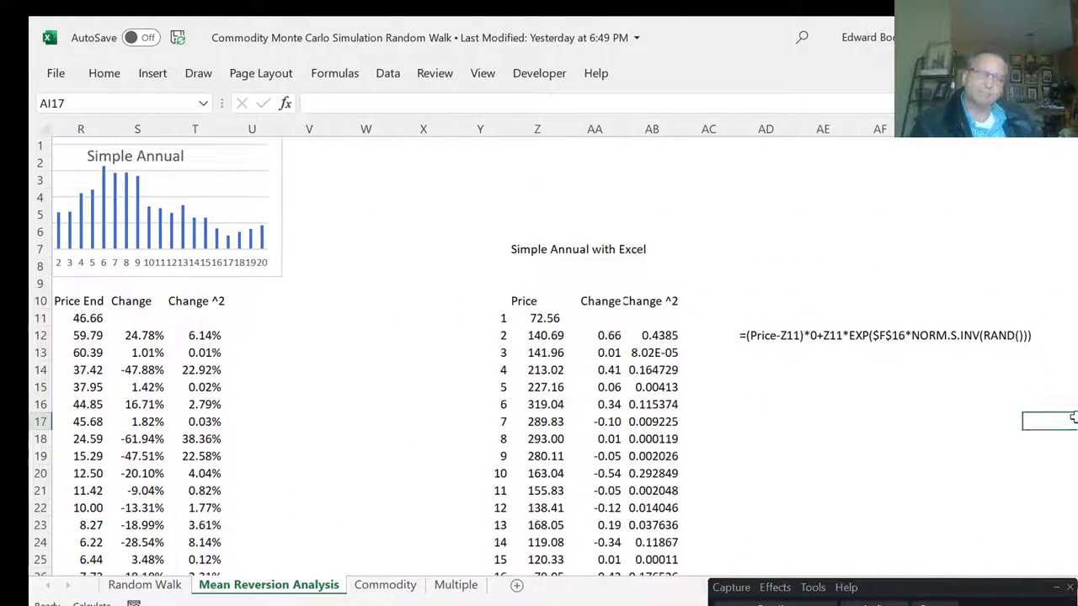
{"action": "key", "text": "Left"}
{"action": "key", "text": "Left"}
{"action": "key", "text": "Left"}
{"action": "key", "text": "Left"}
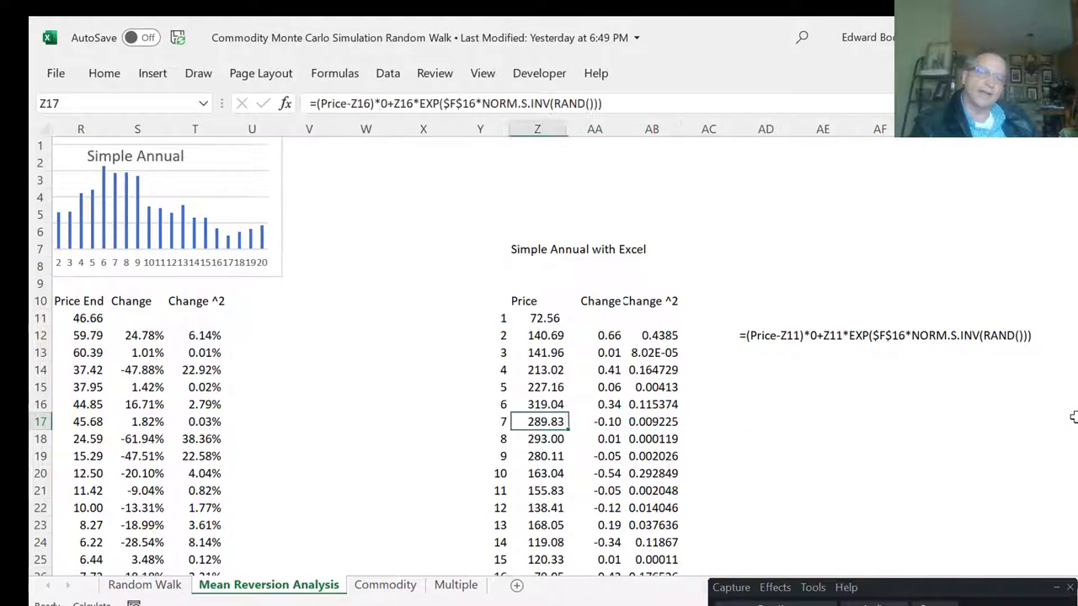
{"action": "key", "text": "Left"}
{"action": "key", "text": "Left"}
{"action": "key", "text": "Left"}
{"action": "key", "text": "Left"}
{"action": "key", "text": "Left"}
{"action": "key", "text": "Left"}
{"action": "key", "text": "Left"}
{"action": "key", "text": "Left"}
{"action": "key", "text": "Left"}
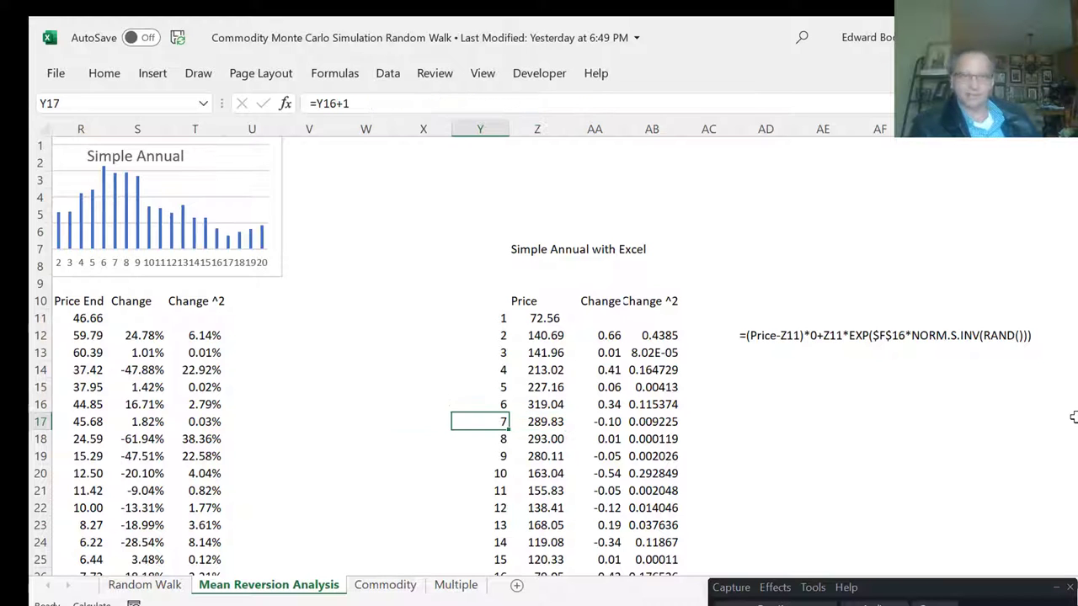
{"action": "key", "text": "Left"}
{"action": "key", "text": "Left"}
{"action": "key", "text": "Left"}
{"action": "key", "text": "Left"}
{"action": "key", "text": "Left"}
{"action": "key", "text": "Left"}
{"action": "key", "text": "Left"}
{"action": "key", "text": "Left"}
{"action": "key", "text": "Left"}
{"action": "key", "text": "Left"}
{"action": "key", "text": "Left"}
{"action": "key", "text": "Left"}
{"action": "key", "text": "Left"}
{"action": "key", "text": "Left"}
{"action": "key", "text": "Left"}
{"action": "key", "text": "Left"}
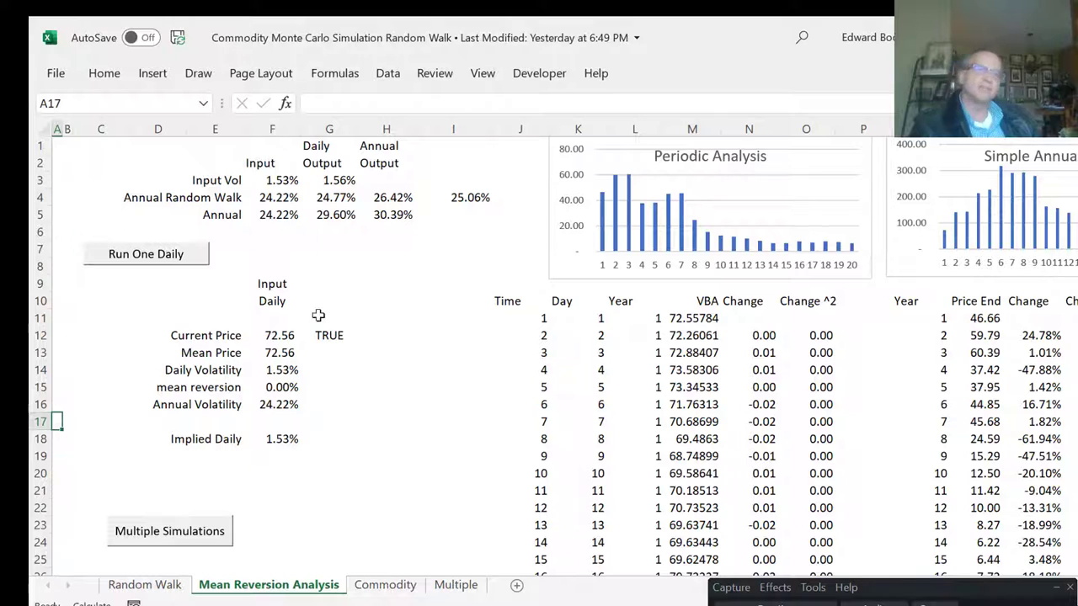
- Rerun the one-daily simulation seven more times for new random price paths
{"action": "left_click", "coordinate": [169, 262]}
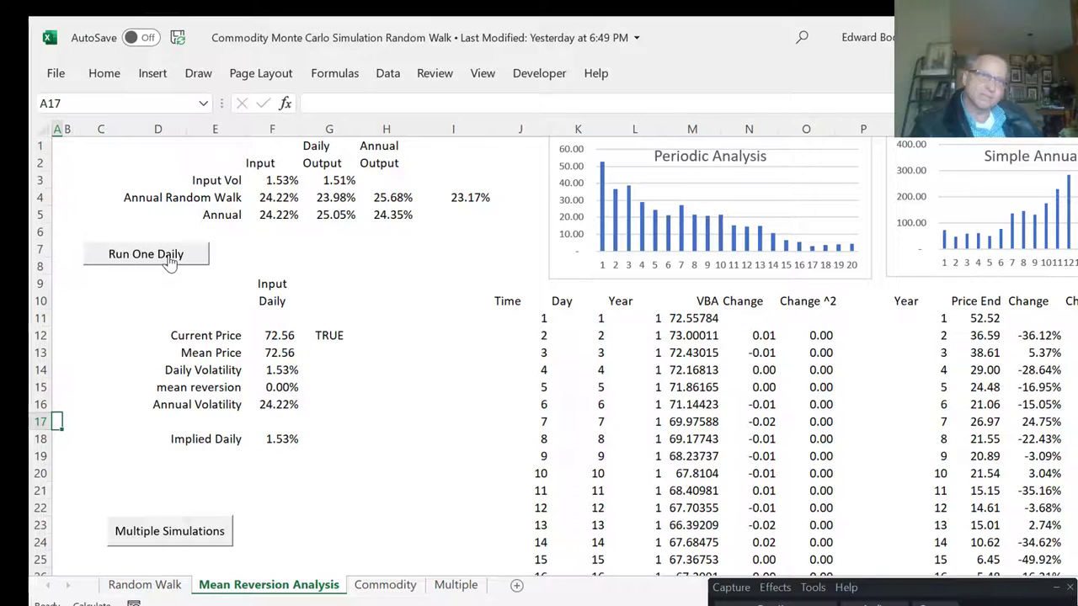
{"action": "left_click", "coordinate": [169, 261]}
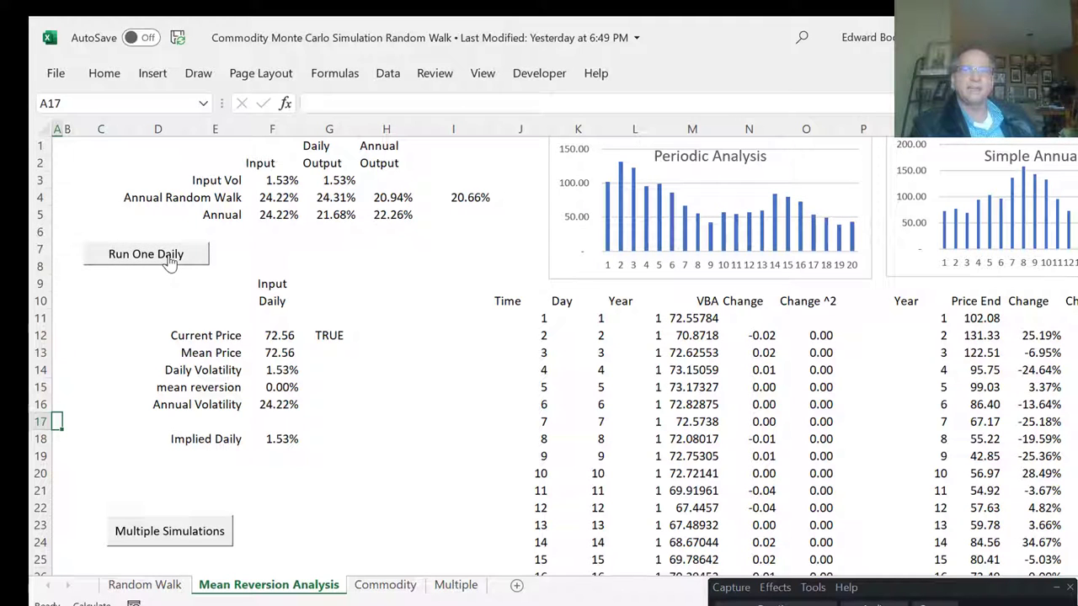
{"action": "left_click", "coordinate": [169, 262]}
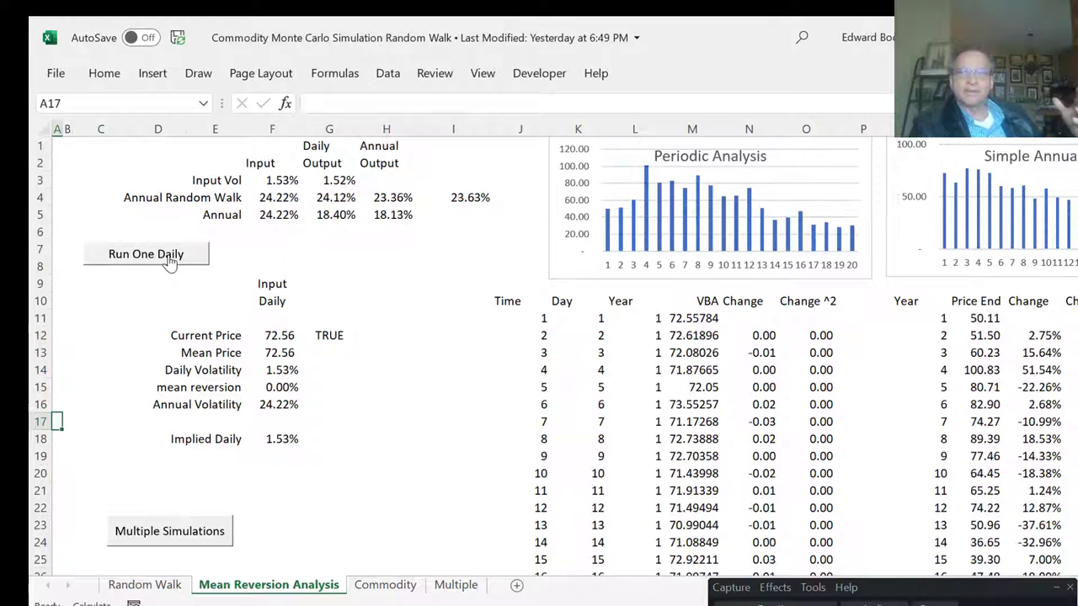
{"action": "left_click", "coordinate": [169, 262]}
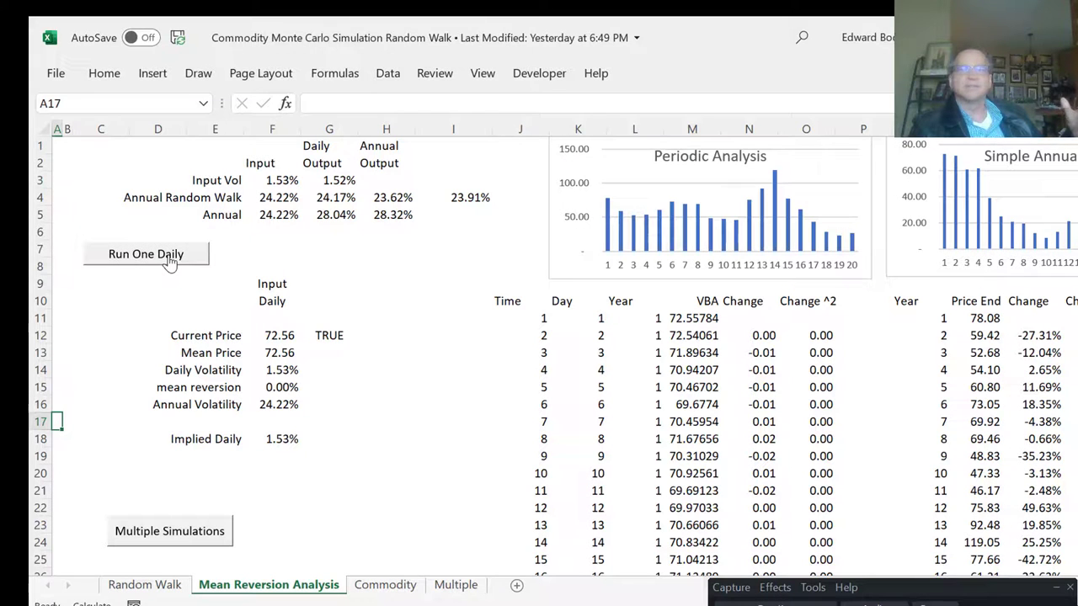
{"action": "left_click", "coordinate": [169, 262]}
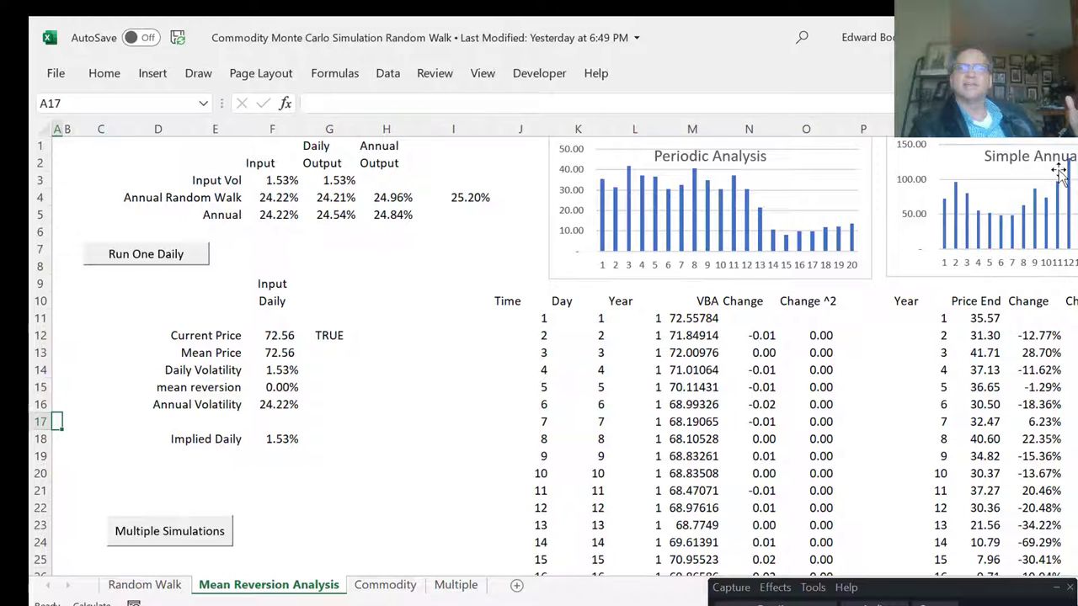
{"action": "left_click", "coordinate": [146, 255]}
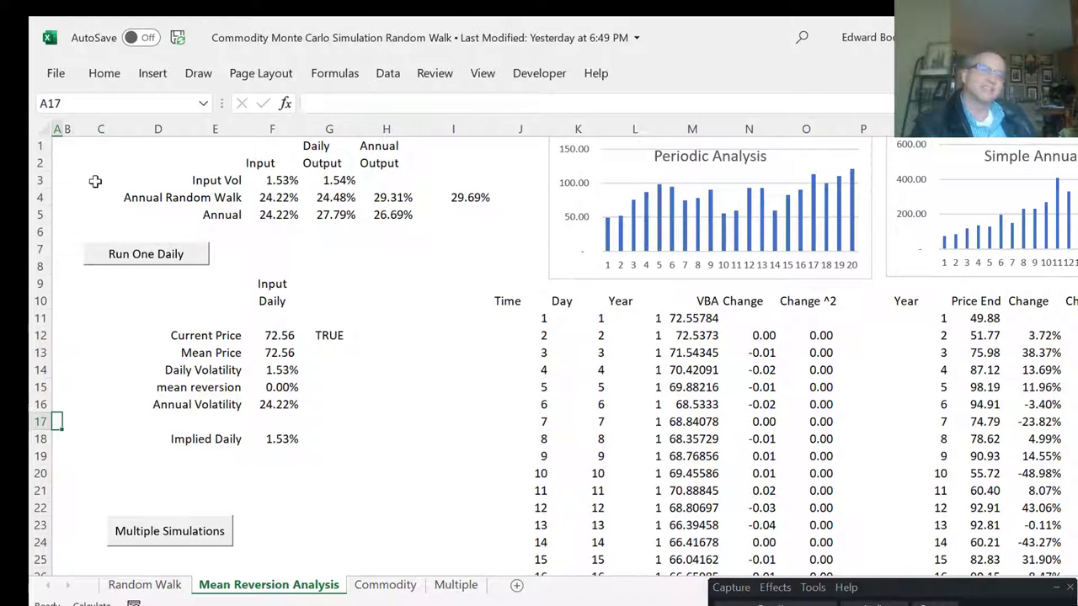
{"action": "left_click", "coordinate": [148, 257]}
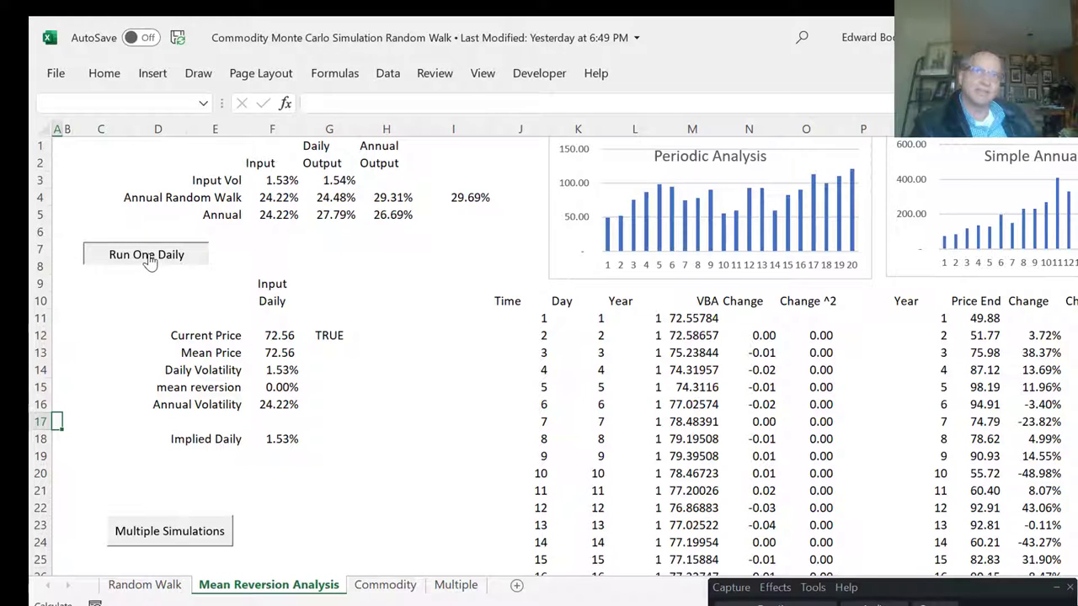
{"action": "left_click", "coordinate": [385, 278]}
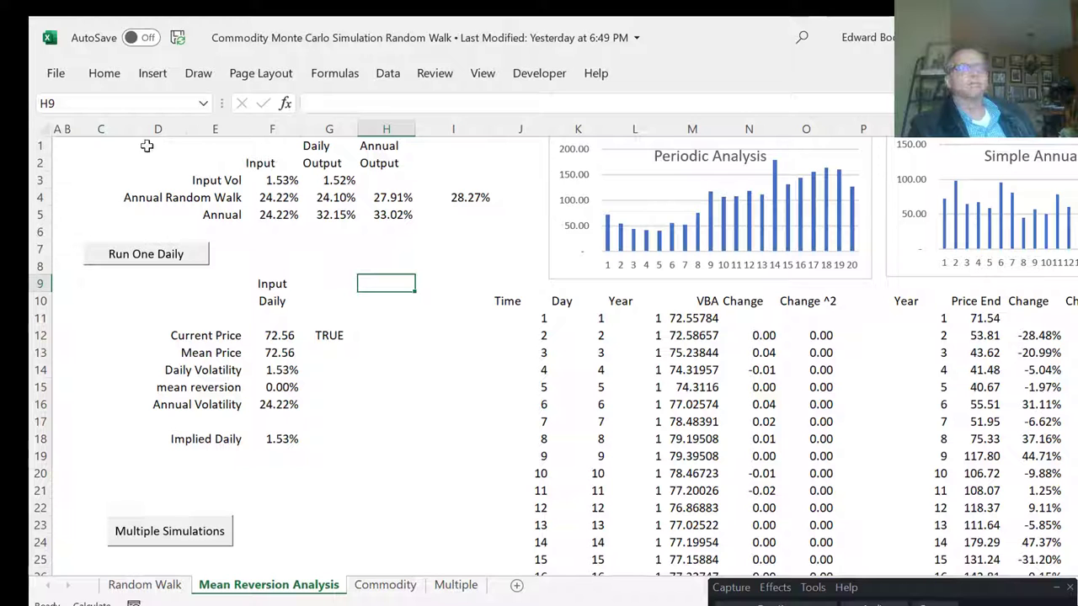
- Check the workbook's File Info, then close the Random Walk workbook without saving
{"action": "left_click", "coordinate": [58, 75]}
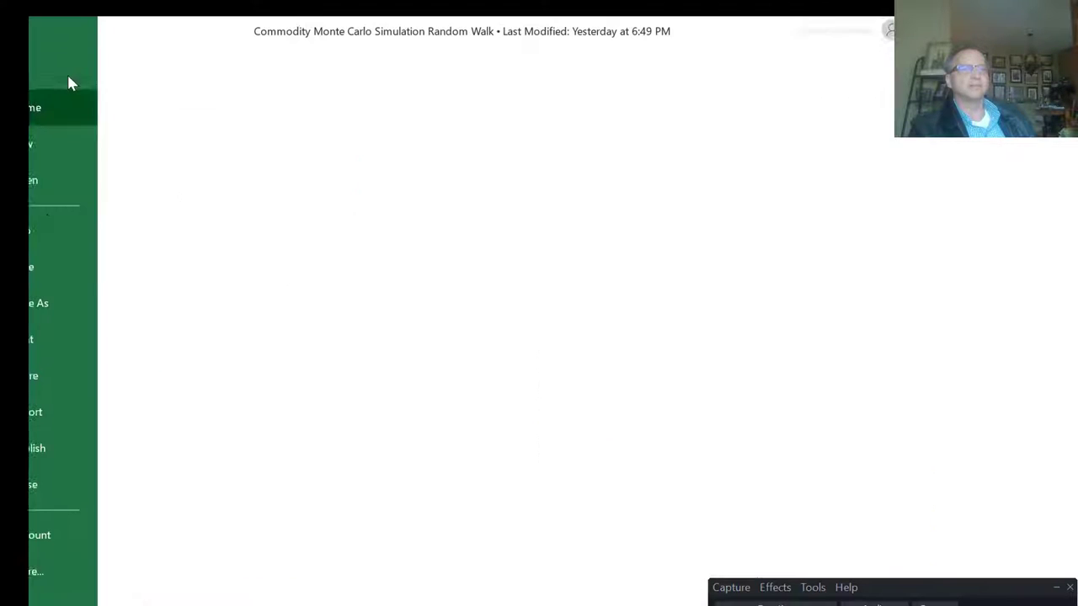
{"action": "left_click", "coordinate": [80, 224]}
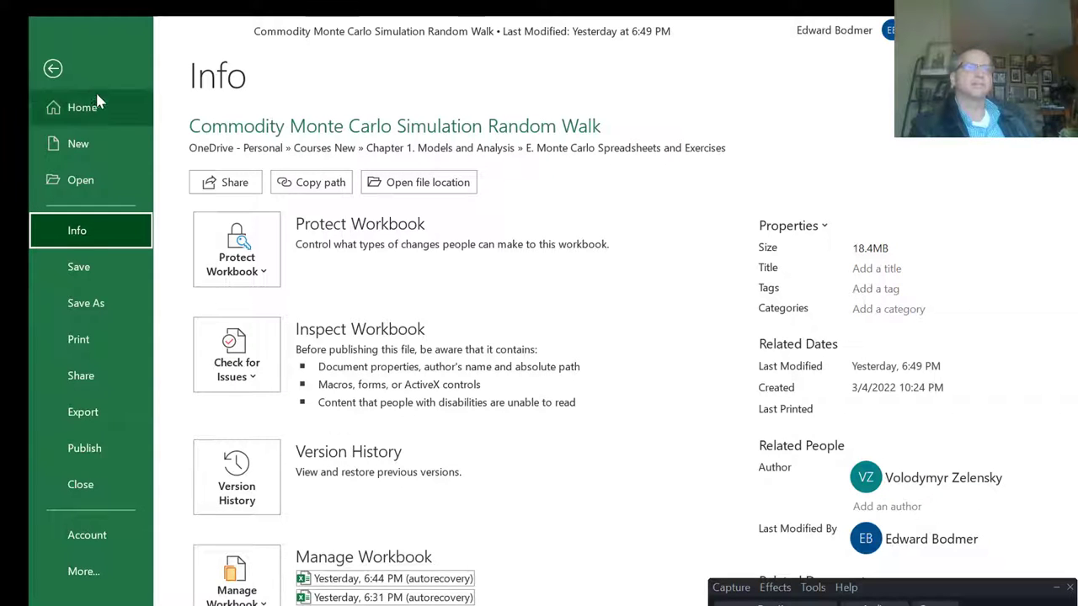
{"action": "left_click", "coordinate": [65, 84]}
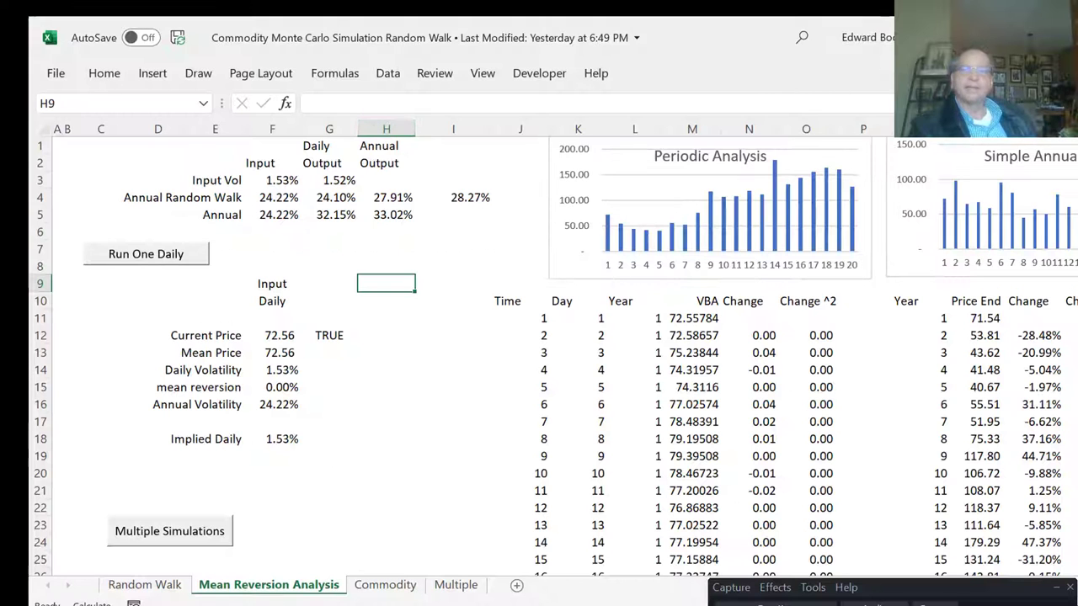
{"action": "key", "text": "alt+F4"}
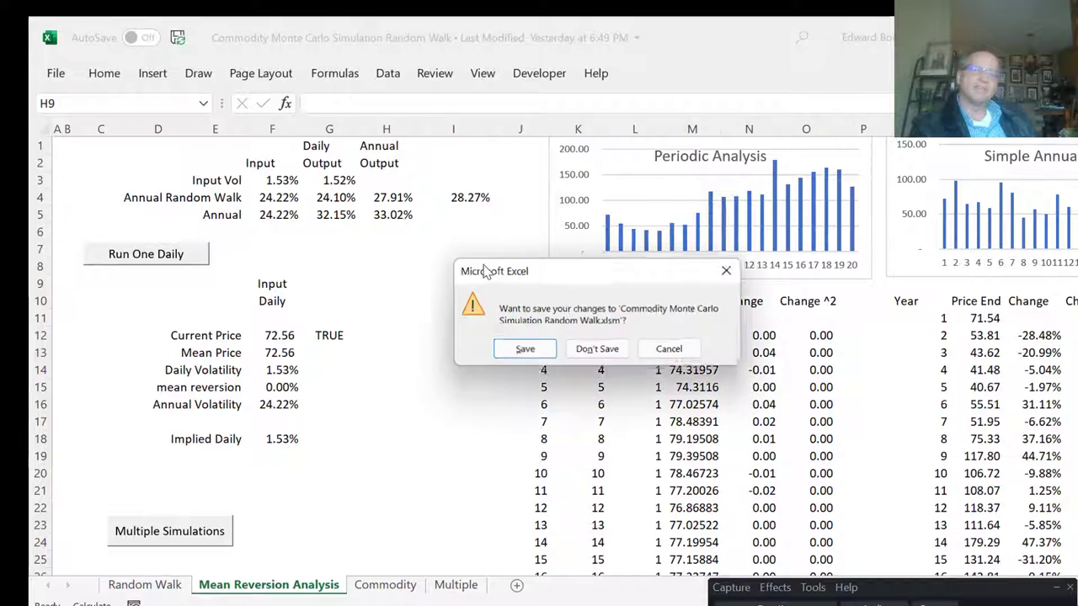
{"action": "left_click", "coordinate": [603, 350]}
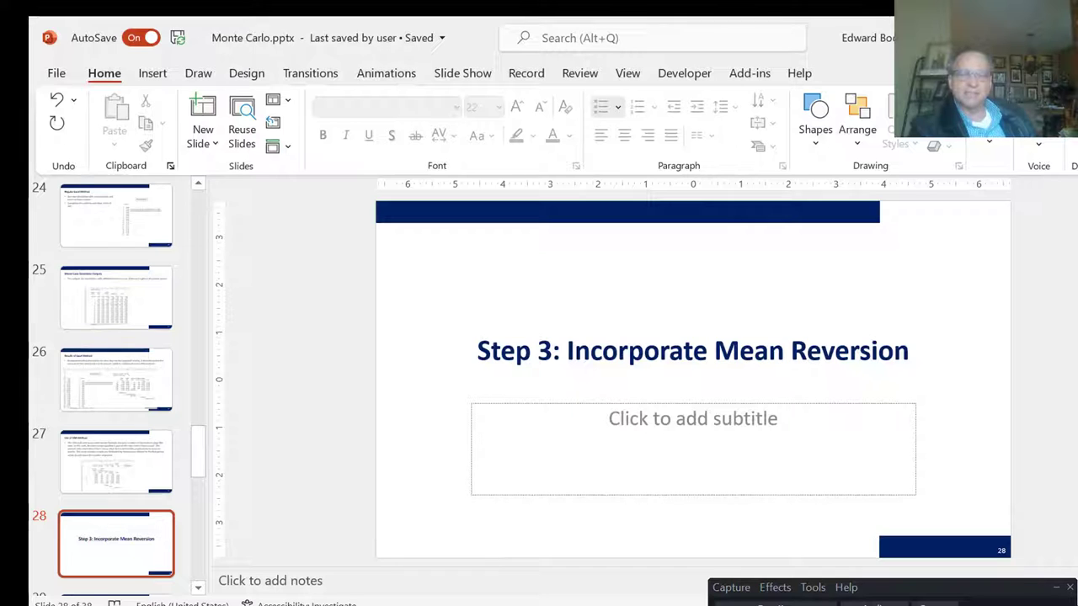
- Launch Excel from the project finance models folder and scroll down the Recent workbooks list
{"action": "mouse_move", "coordinate": [628, 599]}
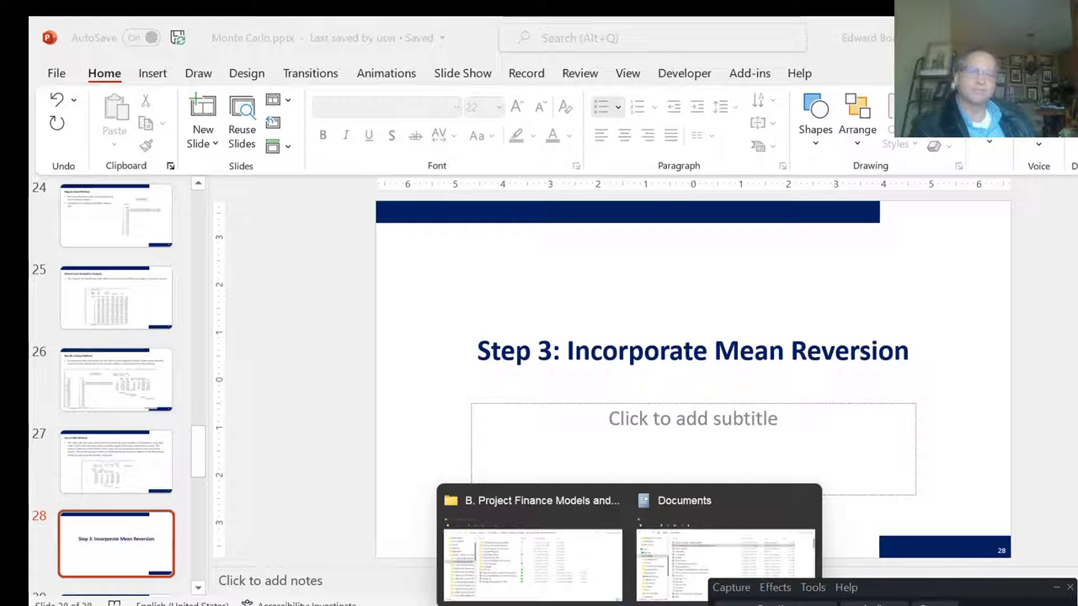
{"action": "left_click", "coordinate": [598, 581]}
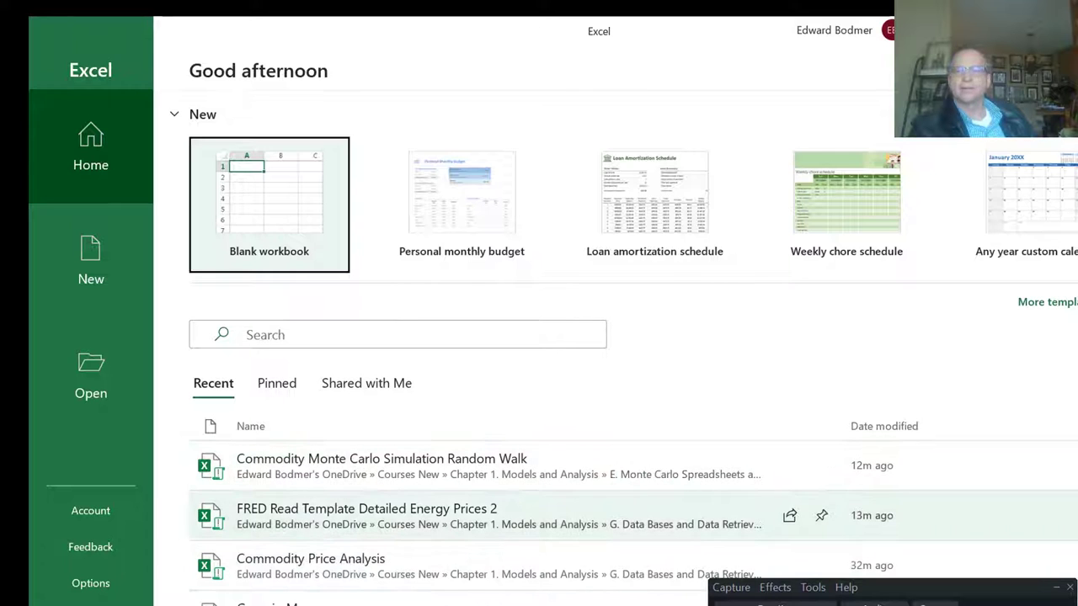
{"action": "scroll", "coordinate": [632, 379], "scroll_direction": "down", "scroll_amount": 3}
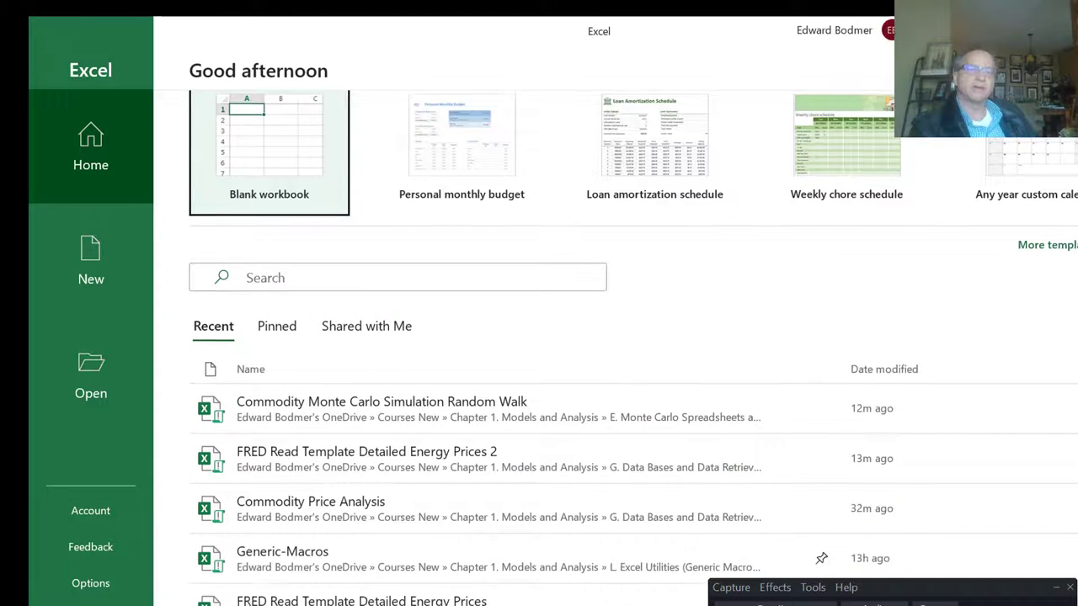
{"action": "scroll", "coordinate": [632, 379], "scroll_direction": "down", "scroll_amount": 3}
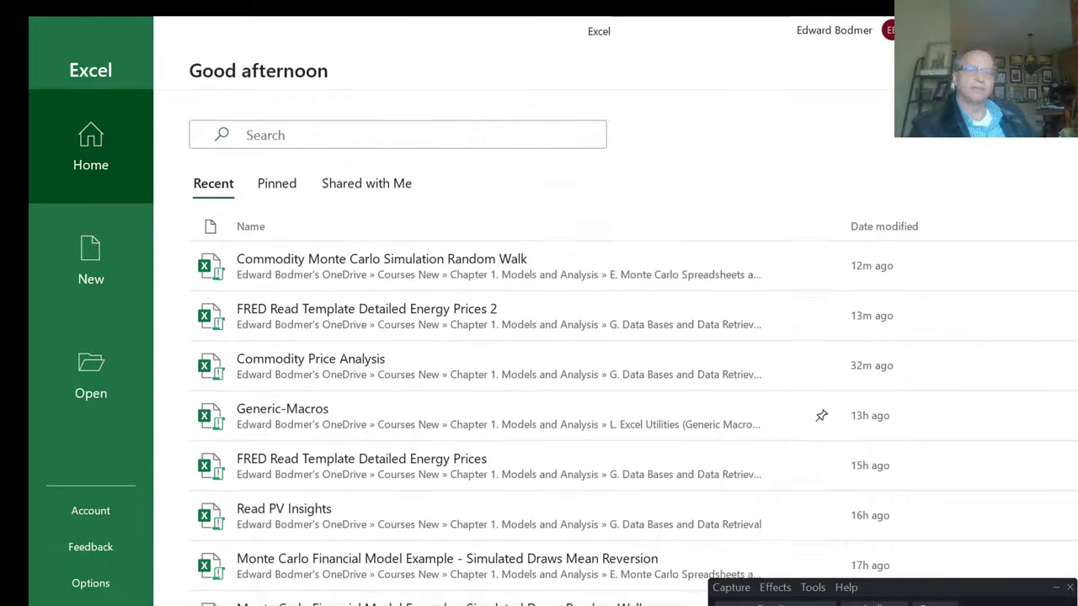
{"action": "scroll", "coordinate": [549, 444], "scroll_direction": "down", "scroll_amount": 1}
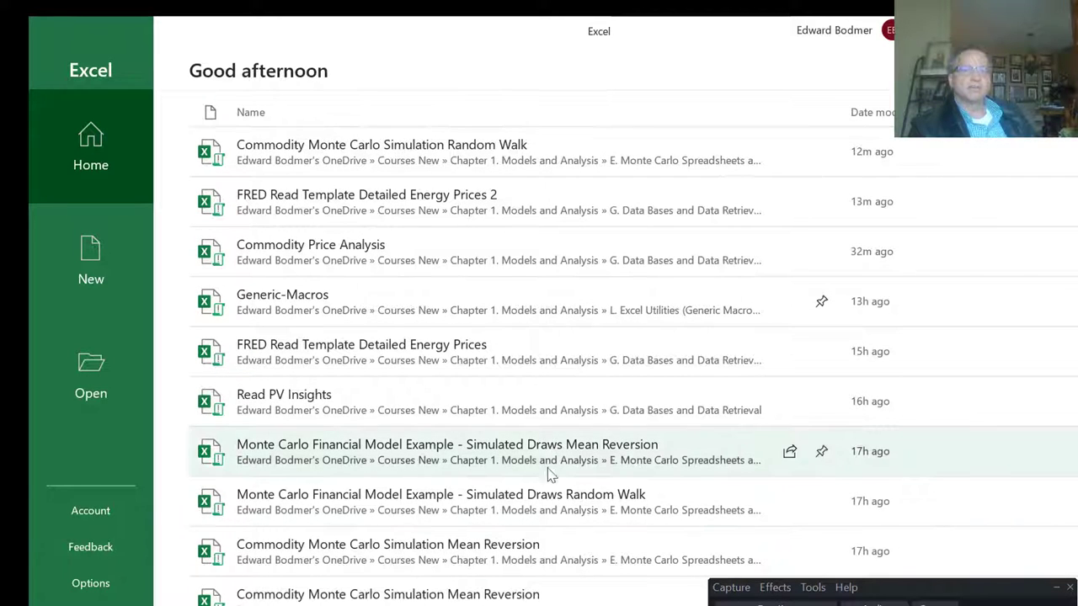
- Open Commodity Monte Carlo Simulation Mean Reversion from Recent and move right to the Simple Annual chart
{"action": "left_click", "coordinate": [529, 592]}
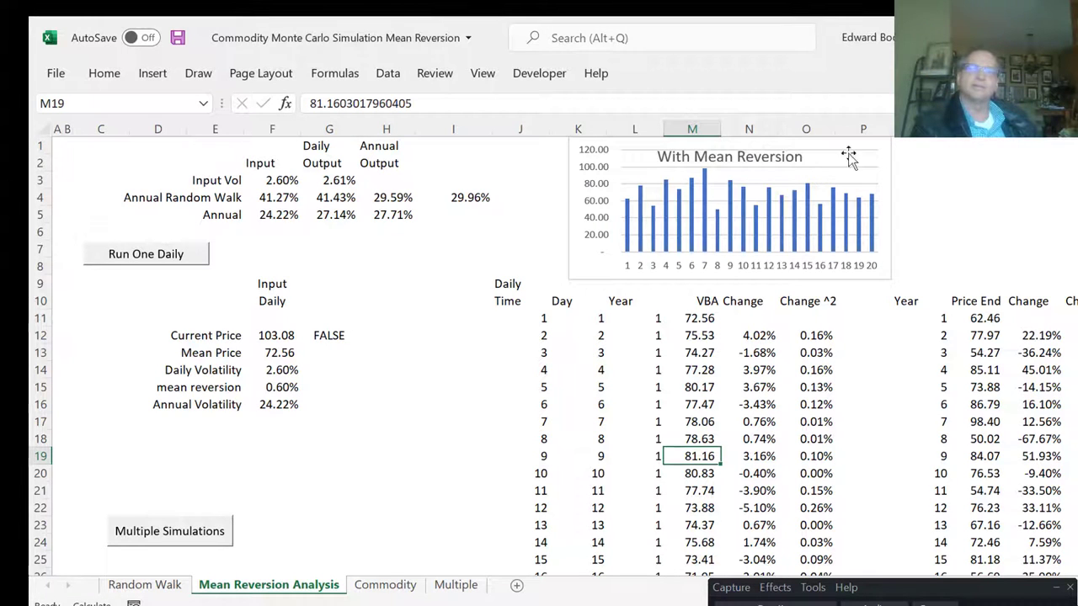
{"action": "left_click", "coordinate": [923, 195]}
{"action": "key", "text": "Right"}
{"action": "key", "text": "Right"}
{"action": "key", "text": "Right"}
{"action": "key", "text": "Right"}
{"action": "key", "text": "Right"}
{"action": "key", "text": "Right"}
{"action": "key", "text": "Right"}
{"action": "key", "text": "Right"}
{"action": "key", "text": "Right"}
{"action": "key", "text": "Right"}
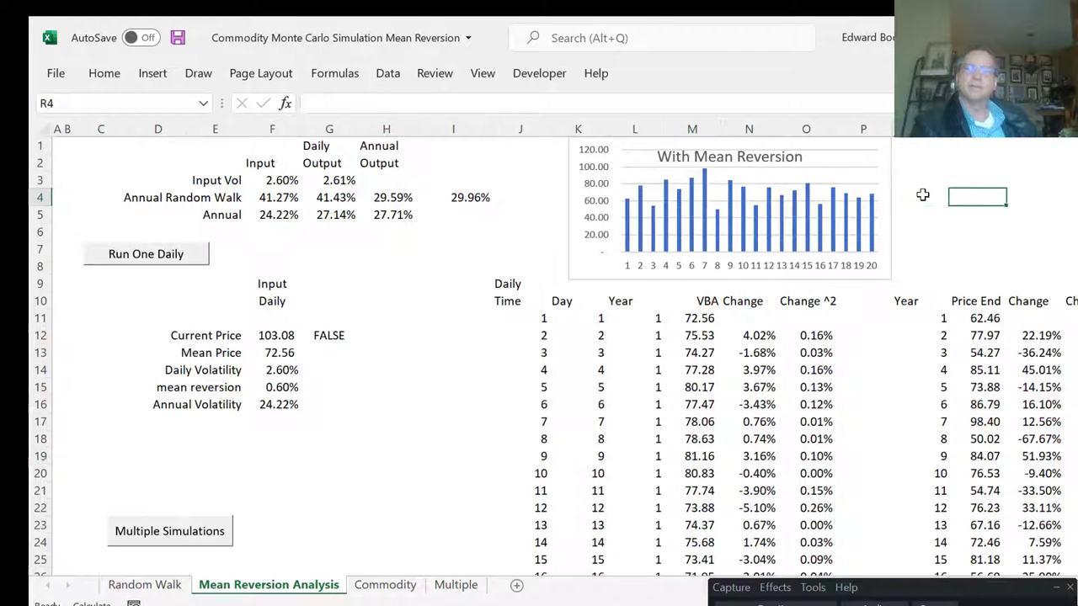
{"action": "key", "text": "Right"}
{"action": "key", "text": "Right"}
{"action": "key", "text": "Right"}
{"action": "key", "text": "Right"}
{"action": "key", "text": "Right"}
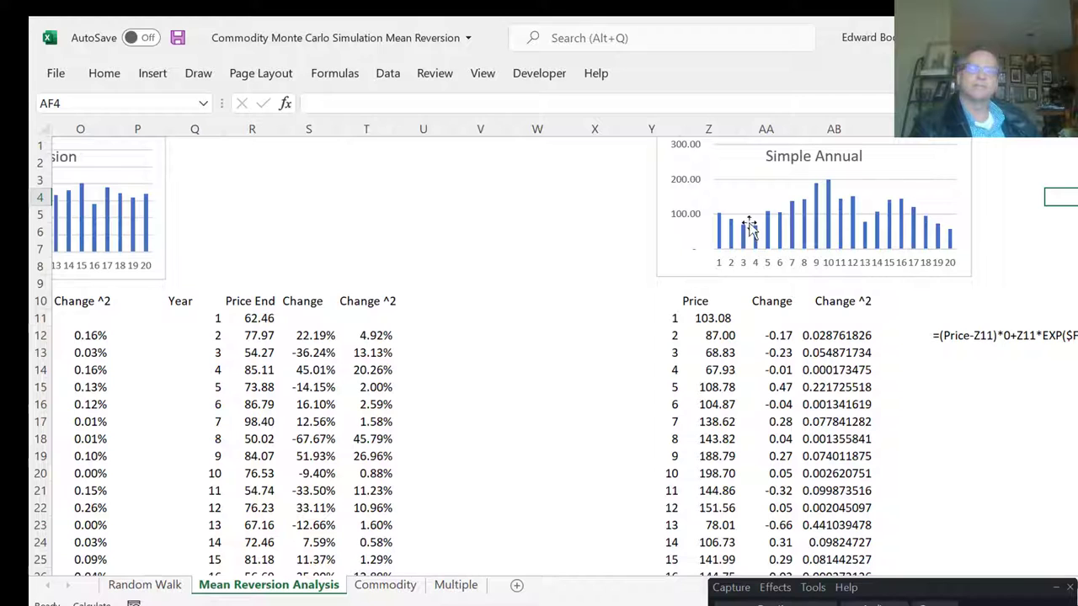
- Move the Simple Annual chart left into columns Q–T, then return toward column A
{"action": "left_click_drag", "start_coordinate": [674, 266], "coordinate": [192, 266]}
{"action": "left_click", "coordinate": [178, 358]}
{"action": "key", "text": "Left"}
{"action": "key", "text": "Left"}
{"action": "key", "text": "Left"}
{"action": "key", "text": "Left"}
{"action": "key", "text": "Left"}
{"action": "key", "text": "Left"}
{"action": "key", "text": "Left"}
{"action": "key", "text": "Left"}
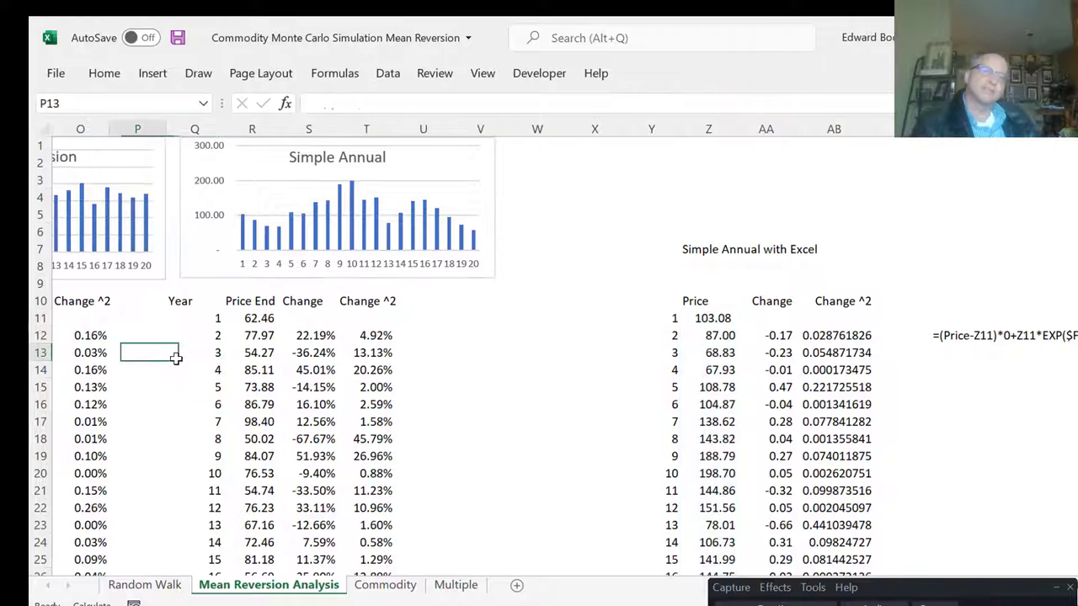
{"action": "key", "text": "Left"}
{"action": "key", "text": "Left"}
{"action": "key", "text": "Left"}
{"action": "key", "text": "Left"}
{"action": "key", "text": "Left"}
{"action": "key", "text": "Left"}
{"action": "key", "text": "Left"}
{"action": "key", "text": "Left"}
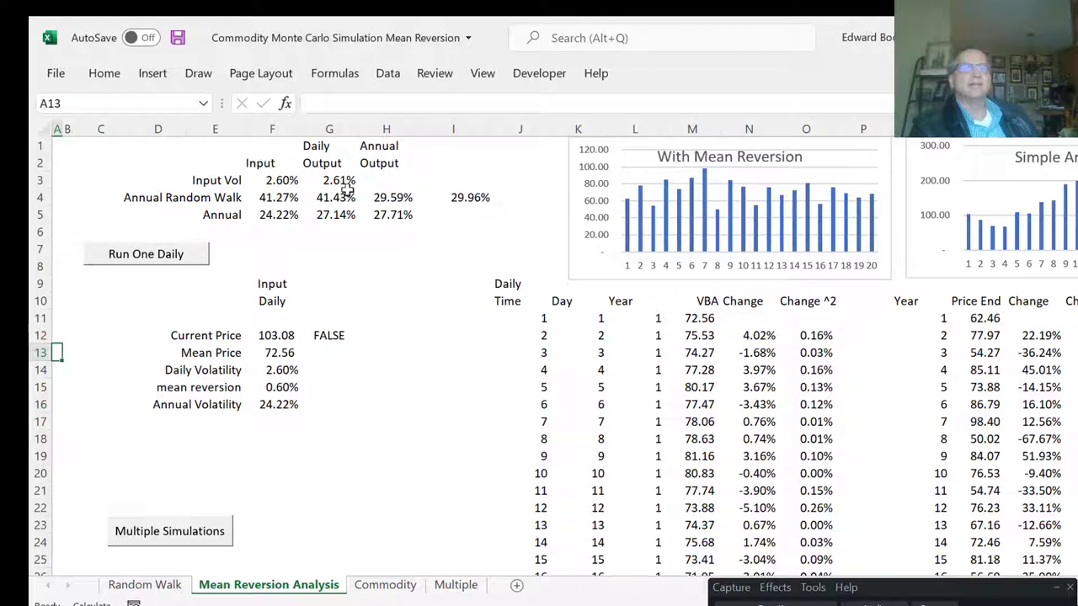
{"action": "left_click", "coordinate": [287, 406]}
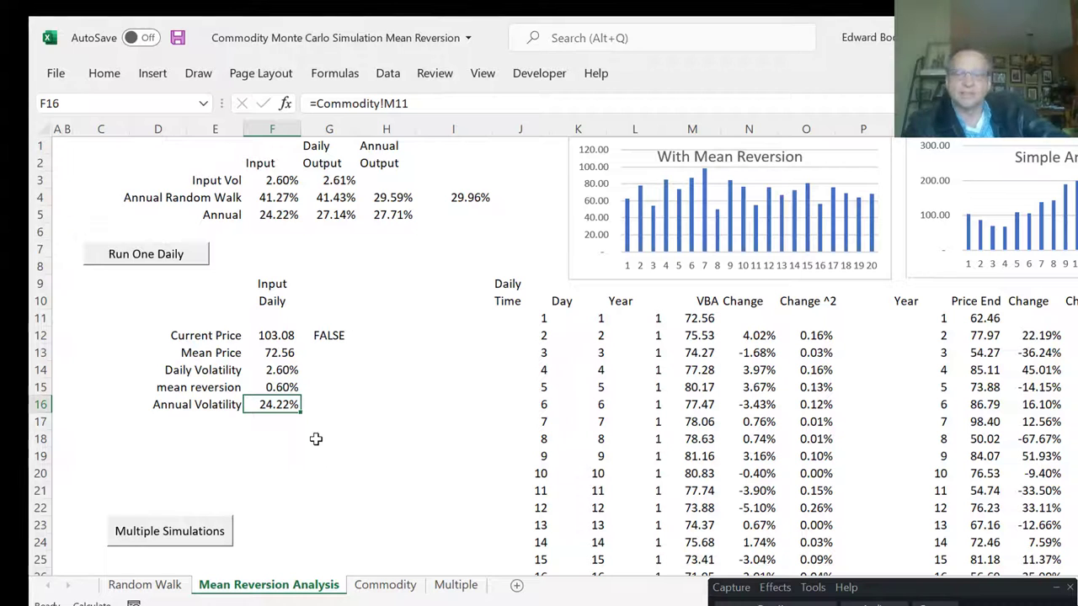
{"action": "key", "text": "ctrl+bracketleft"}
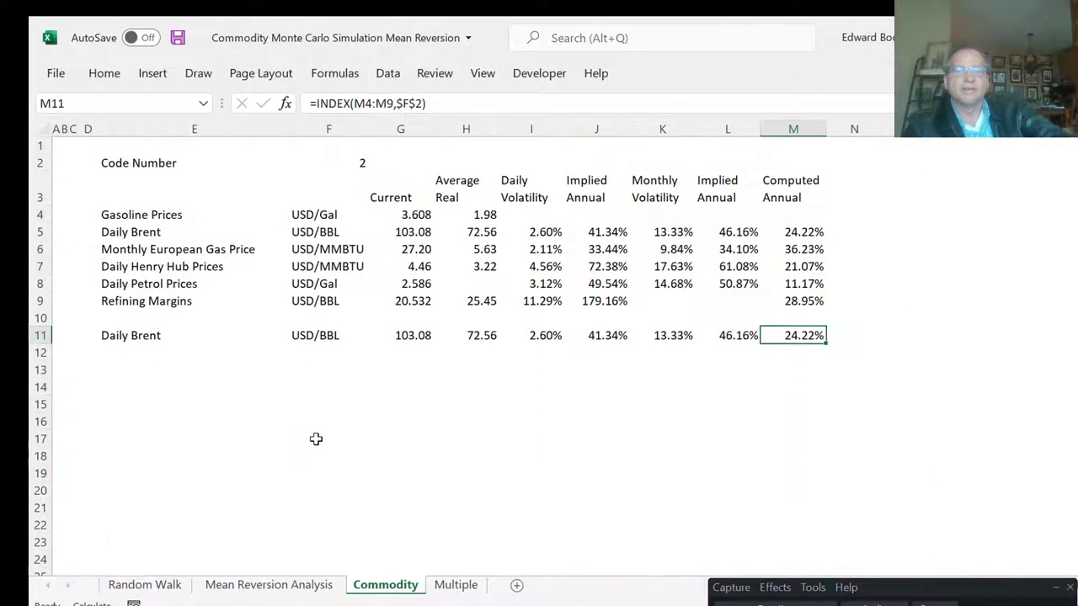
{"action": "key", "text": "F5"}
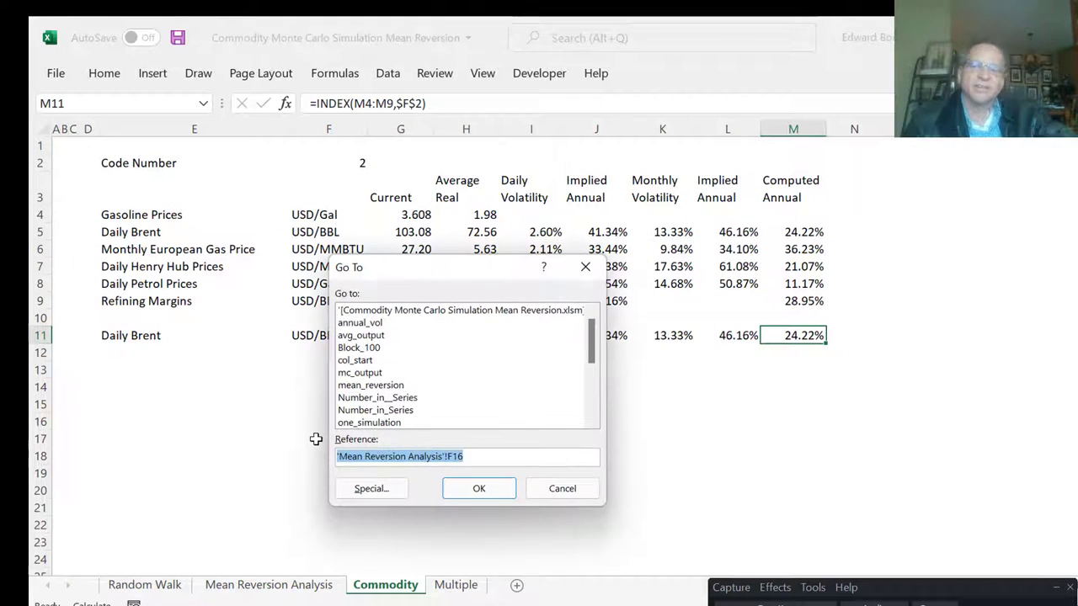
{"action": "key", "text": "Return"}
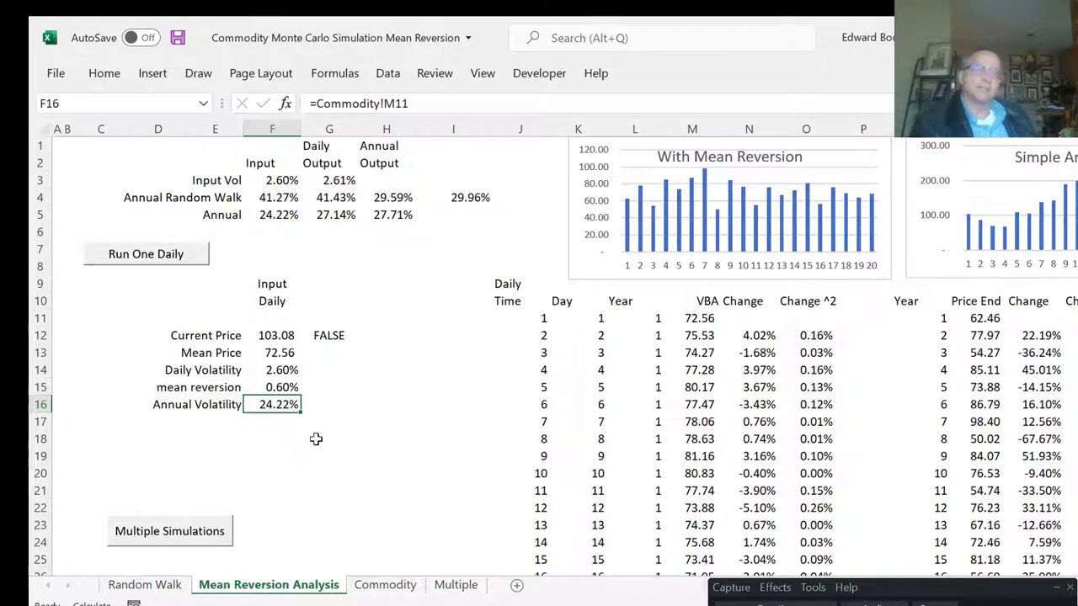
{"action": "key", "text": "Up"}
{"action": "key", "text": "Up"}
{"action": "key", "text": "Up"}
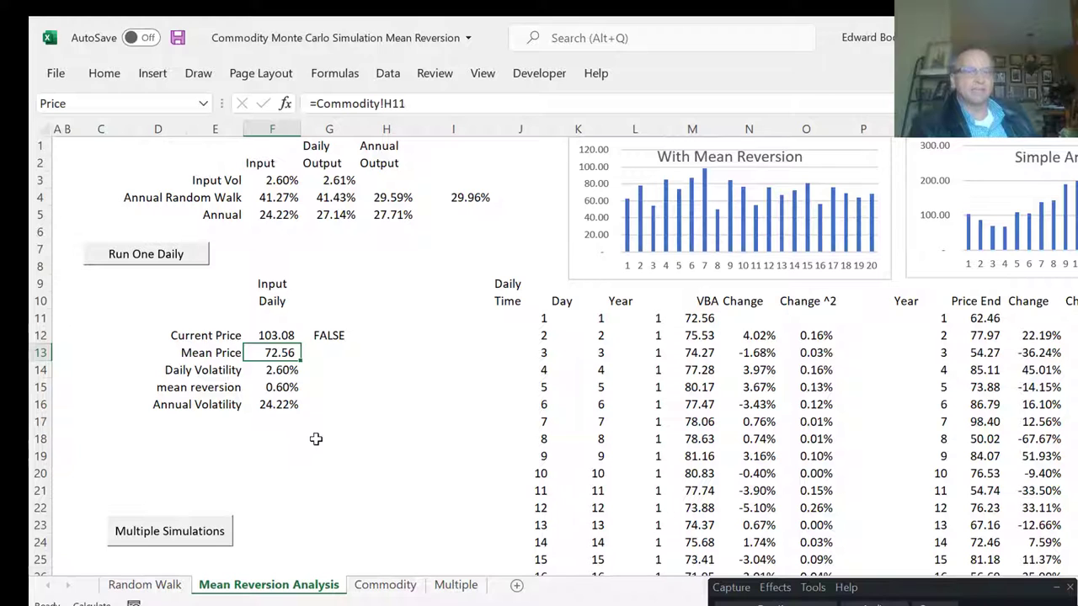
- Inspect the volatility input formulas and the range averaged by the H4 annual output formula
{"action": "key", "text": "Down"}
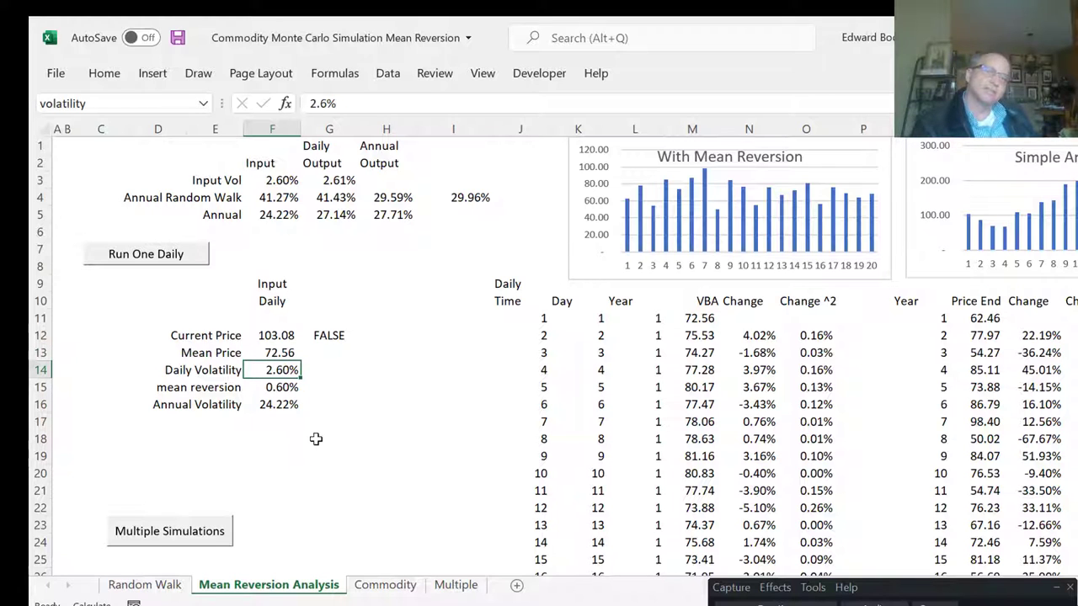
{"action": "key", "text": "Up"}
{"action": "key", "text": "Up"}
{"action": "key", "text": "Up"}
{"action": "key", "text": "Up"}
{"action": "key", "text": "Up"}
{"action": "key", "text": "Up"}
{"action": "key", "text": "Up"}
{"action": "key", "text": "Up"}
{"action": "key", "text": "Up"}
{"action": "key", "text": "Up"}
{"action": "key", "text": "Up"}
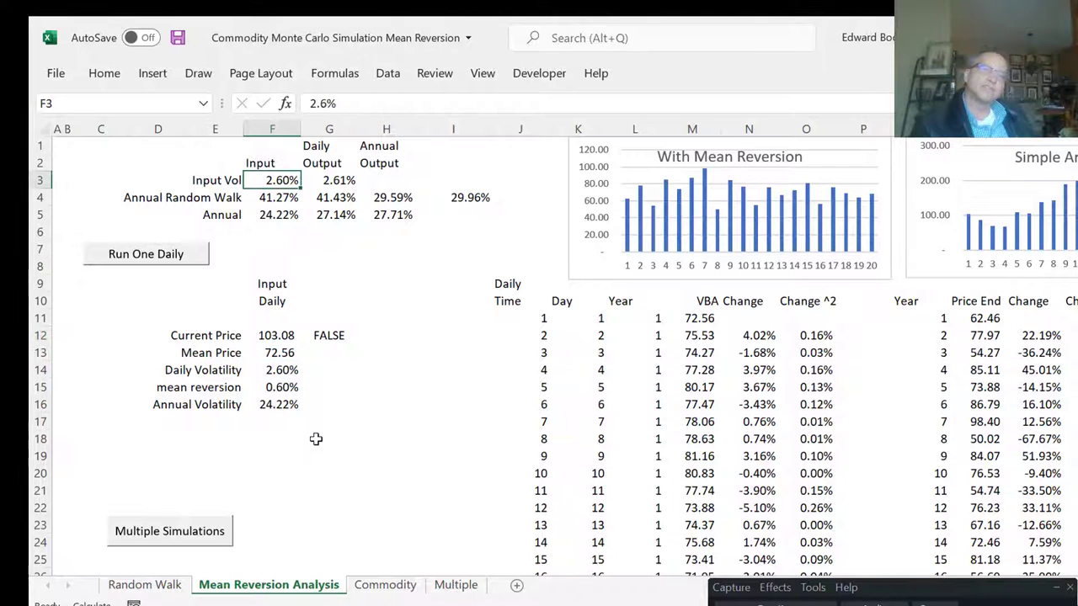
{"action": "key", "text": "Down"}
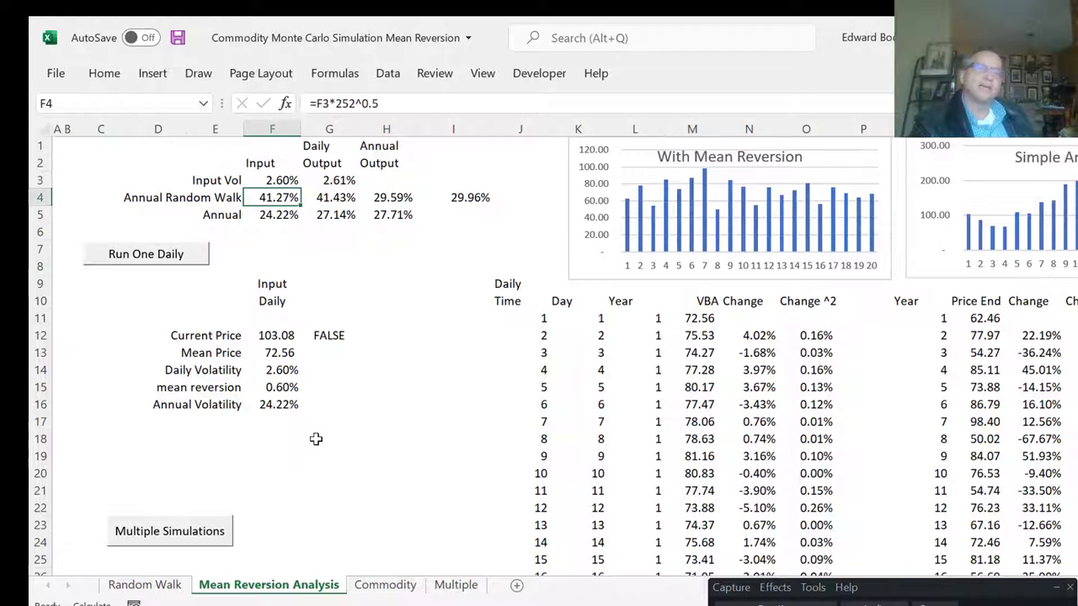
{"action": "key", "text": "Right"}
{"action": "key", "text": "Right"}
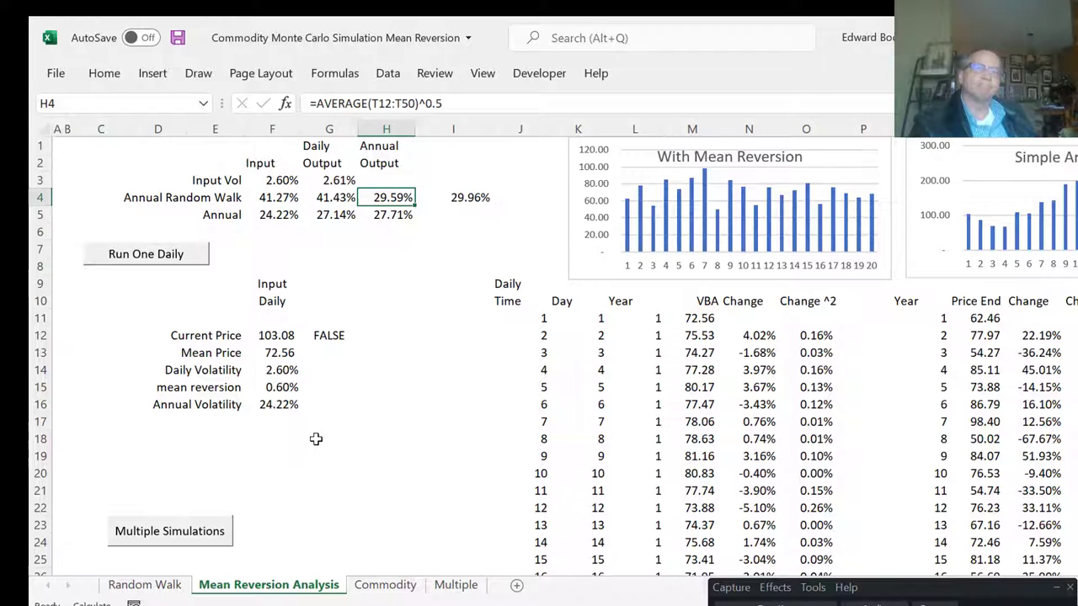
{"action": "key", "text": "F2"}
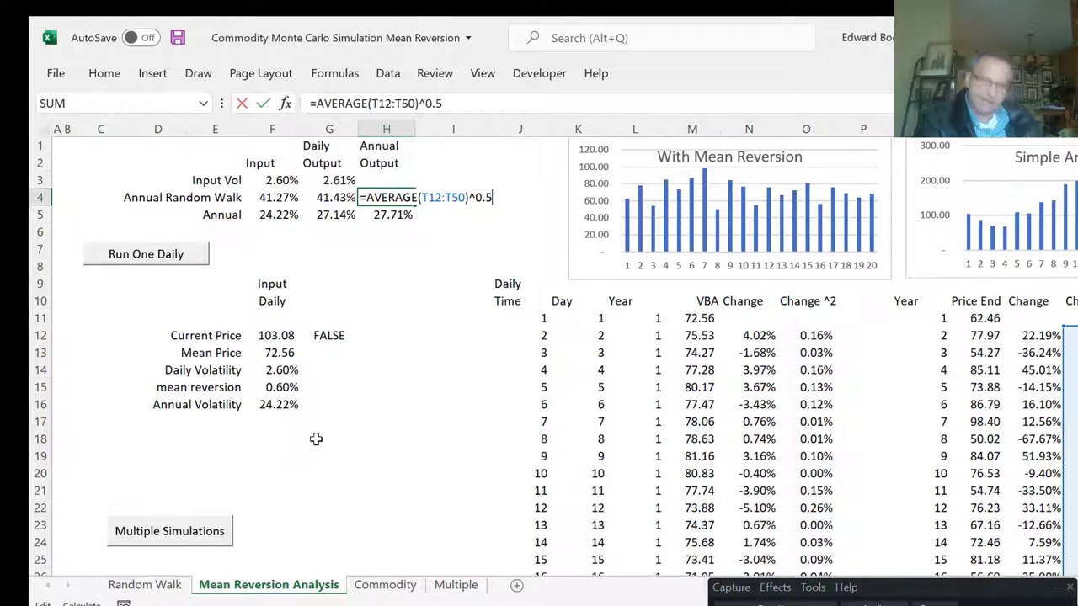
{"action": "key", "text": "Return"}
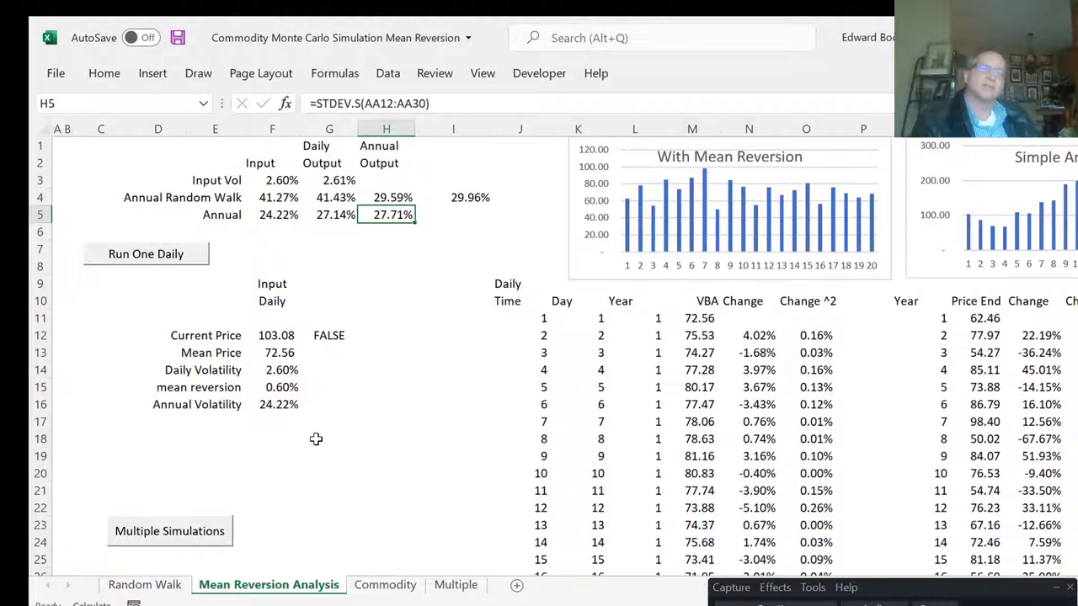
{"action": "key", "text": "Up"}
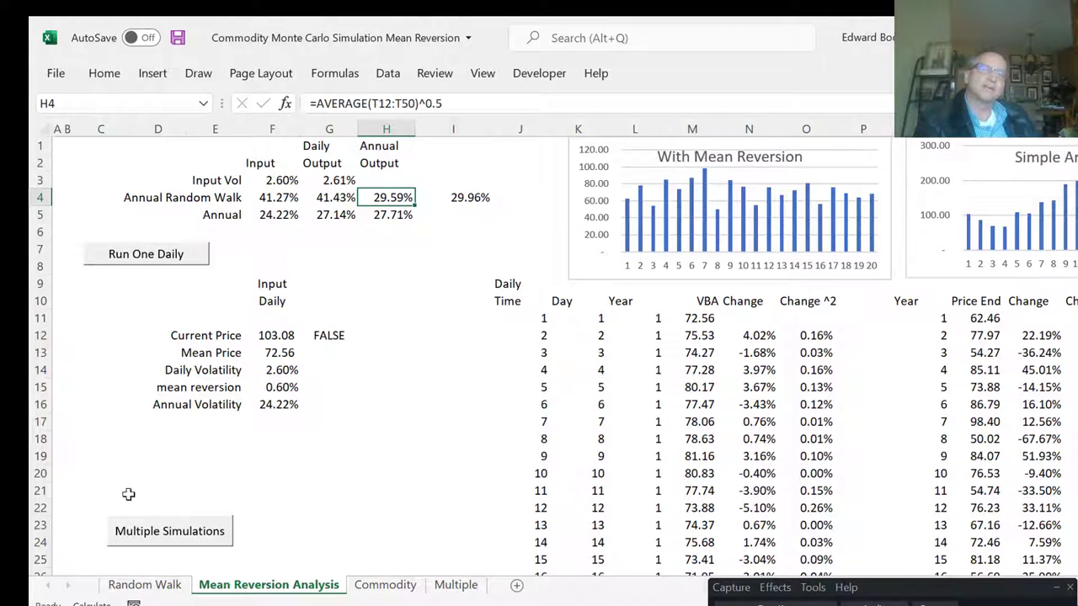
- Review the Annual Volatility source and F15 mean reversion input, clear I8, and rerun the simulation
{"action": "left_click", "coordinate": [271, 406]}
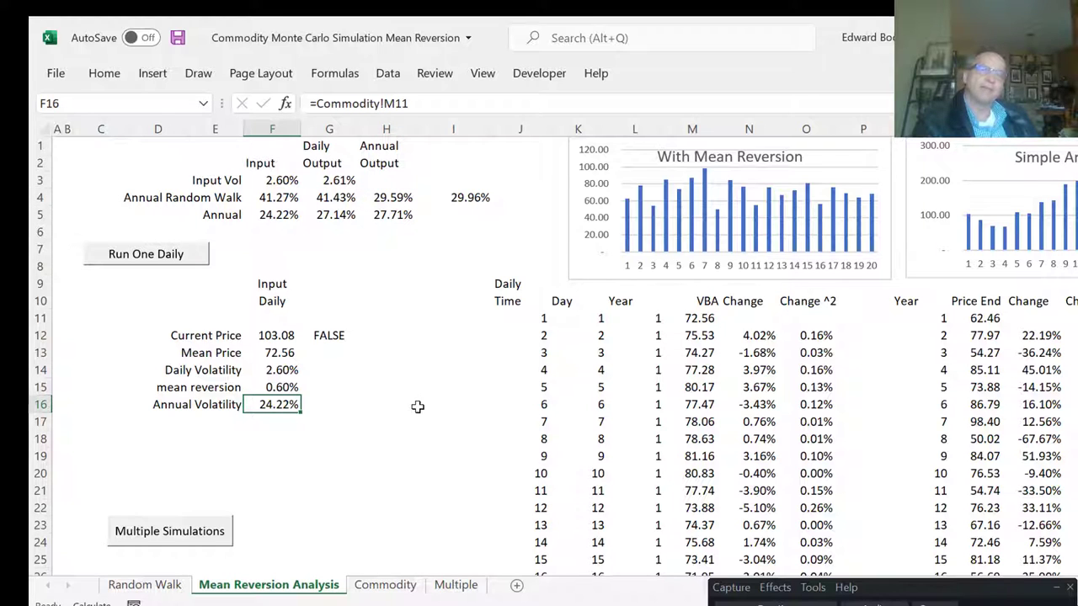
{"action": "left_click", "coordinate": [283, 387]}
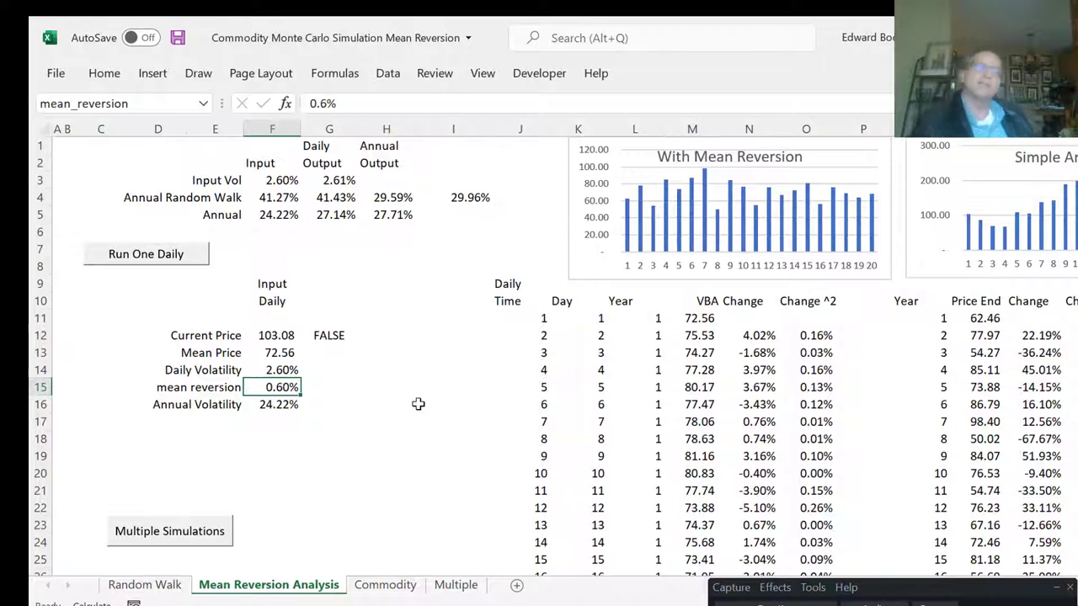
{"action": "left_click", "coordinate": [421, 260]}
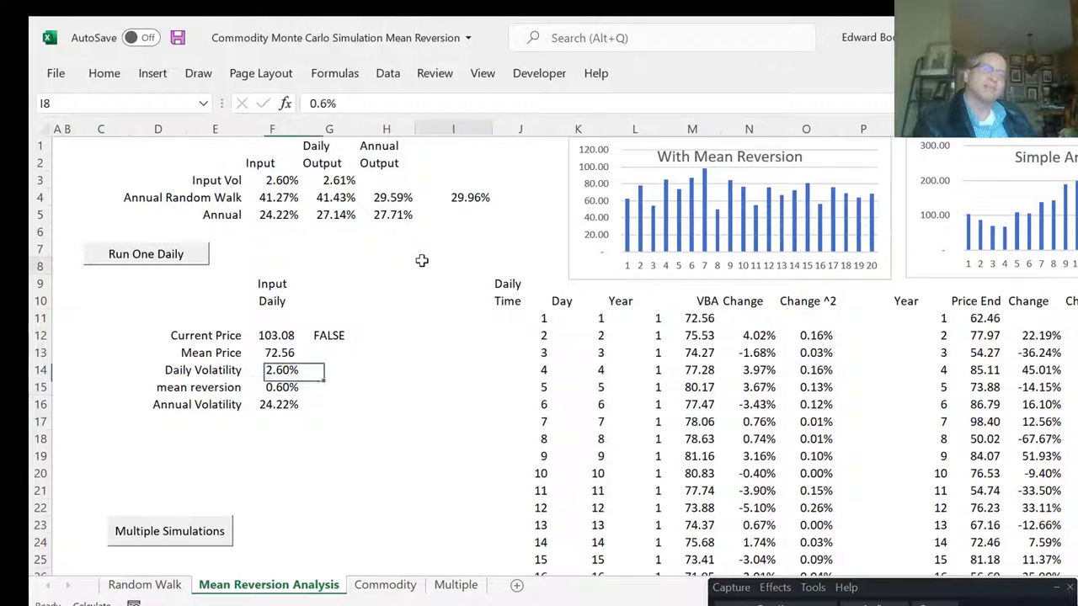
{"action": "key", "text": "BackSpace"}
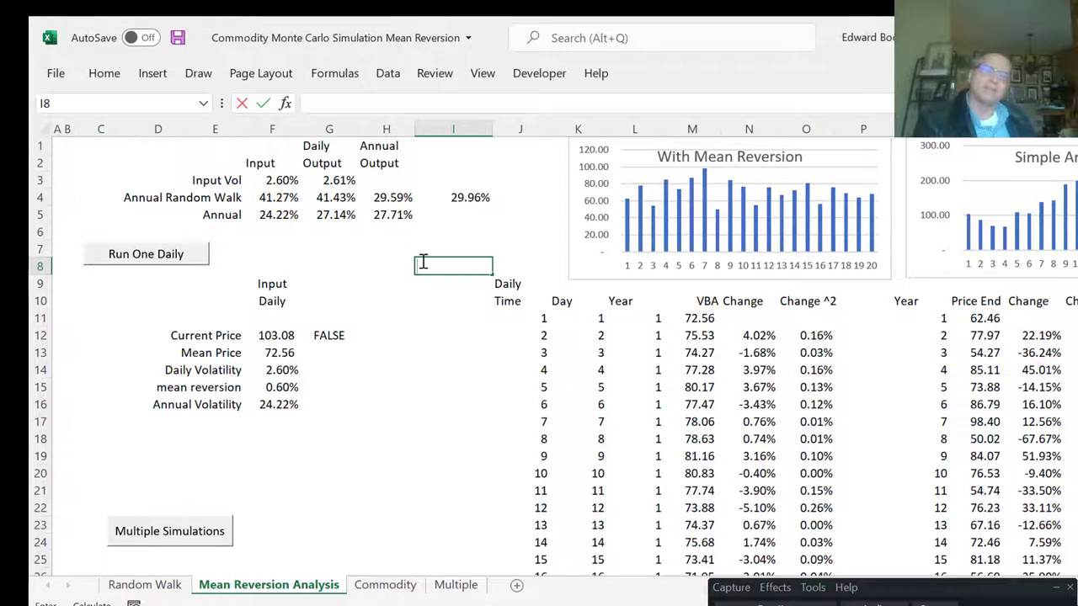
{"action": "left_click", "coordinate": [106, 317]}
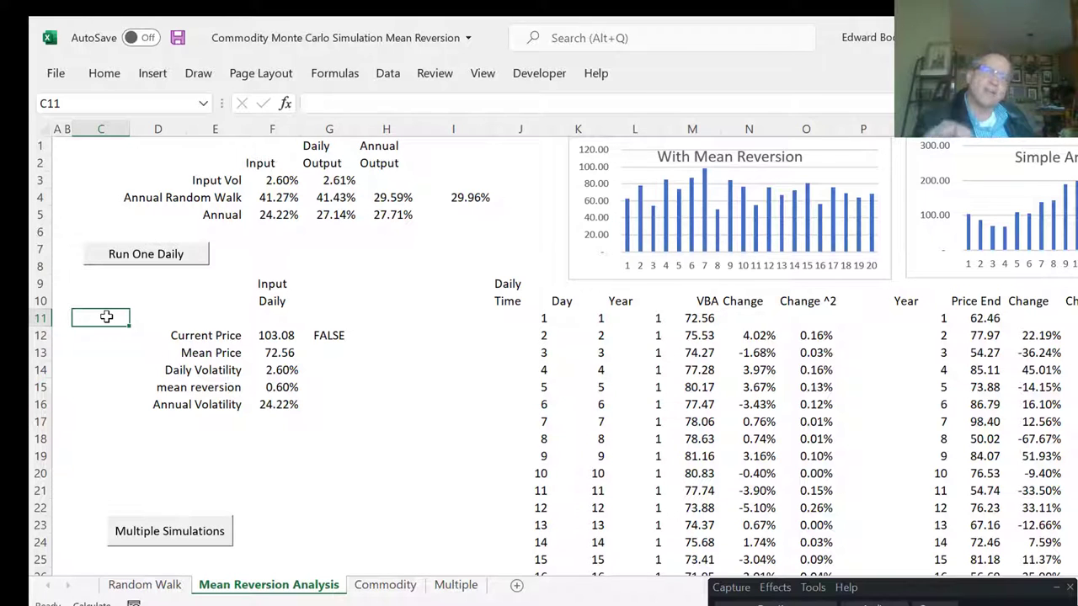
{"action": "left_click", "coordinate": [149, 263]}
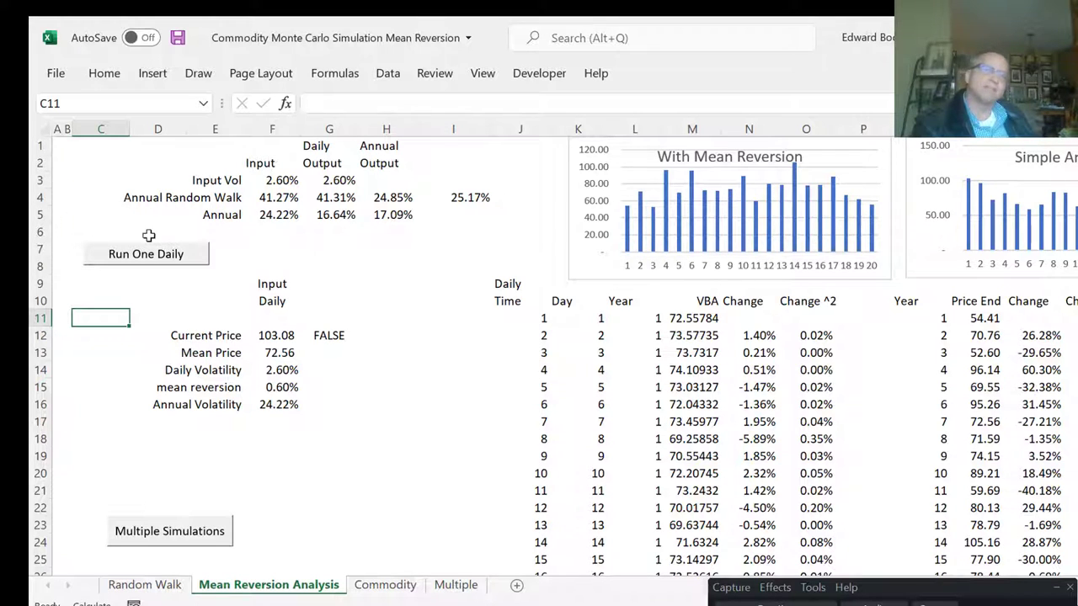
- Rerun the mean reversion simulation seven times, then highlight the F15 mean reversion input
{"action": "left_click", "coordinate": [157, 262]}
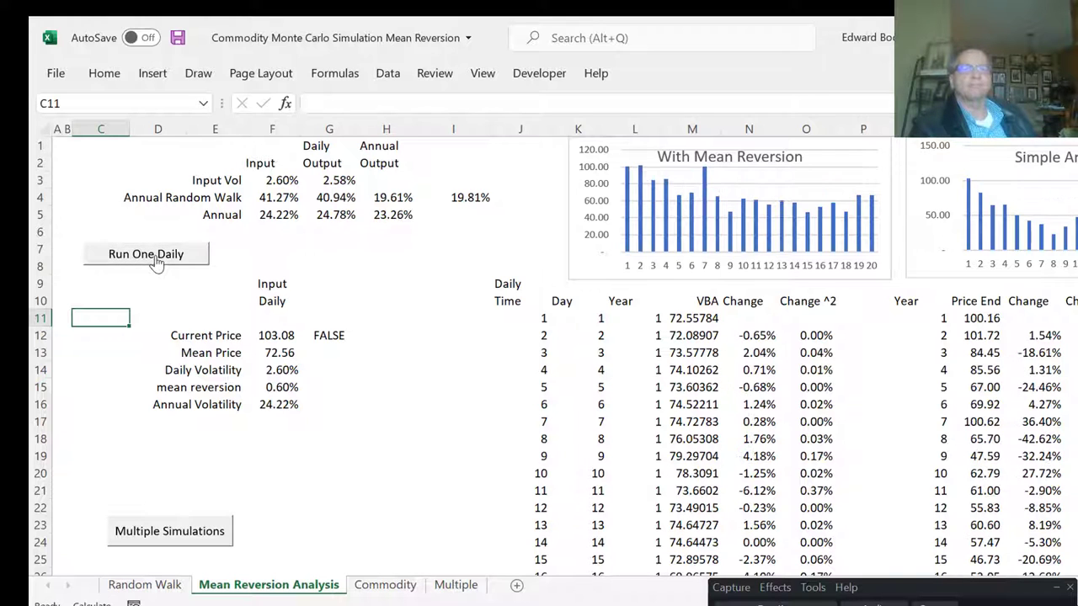
{"action": "left_click", "coordinate": [157, 262]}
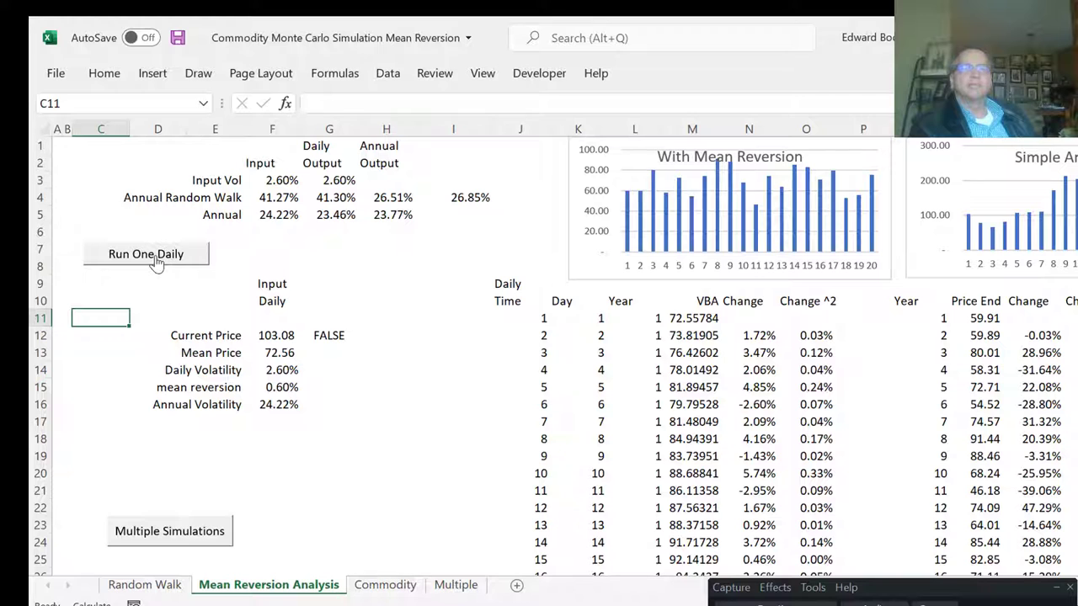
{"action": "left_click", "coordinate": [156, 257]}
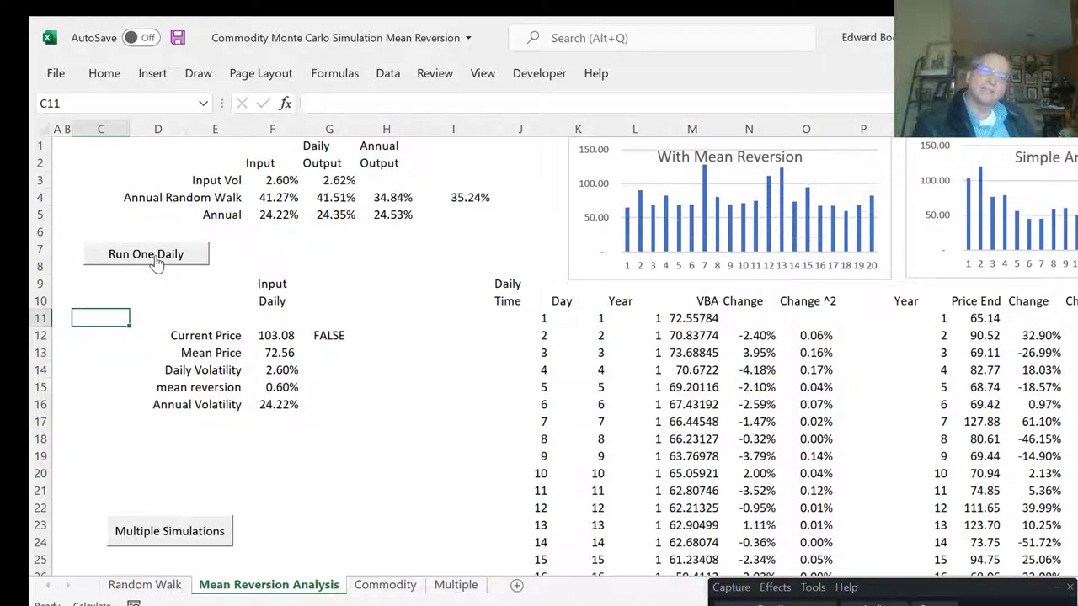
{"action": "left_click", "coordinate": [155, 262]}
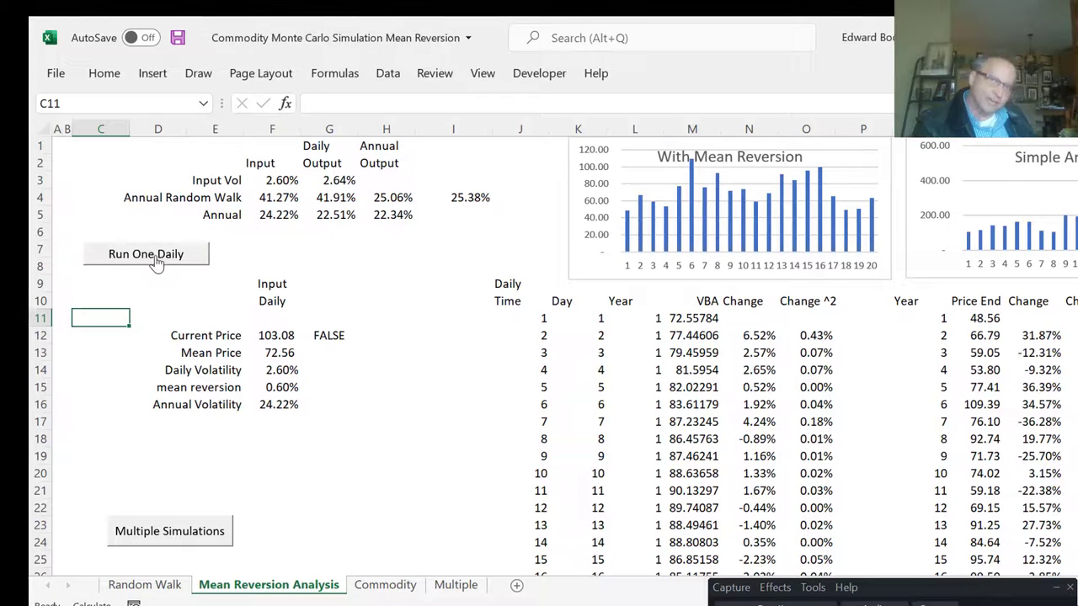
{"action": "left_click", "coordinate": [156, 261]}
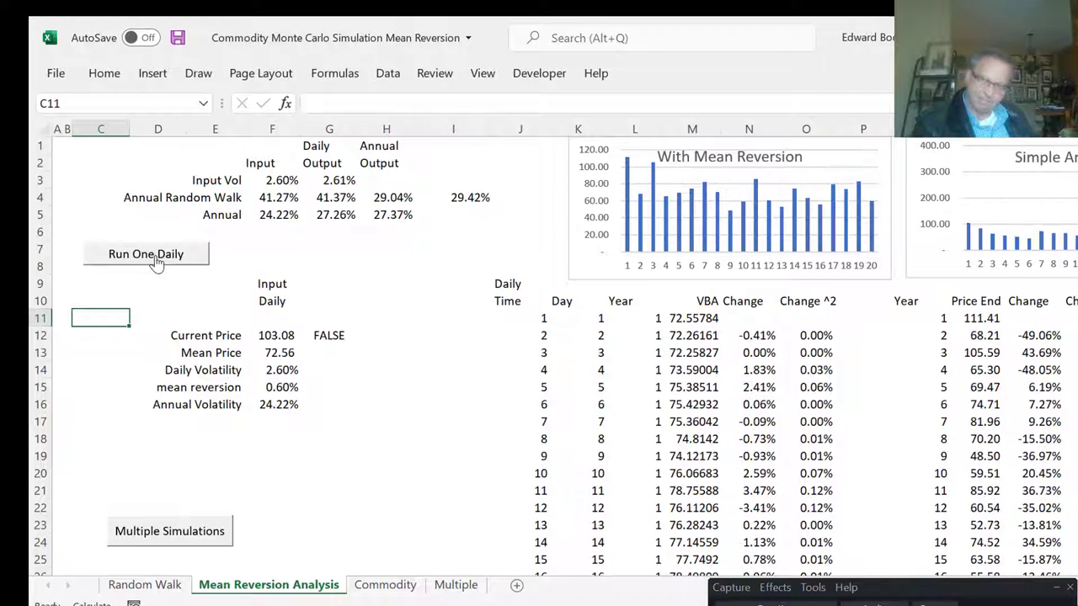
{"action": "left_click", "coordinate": [156, 262]}
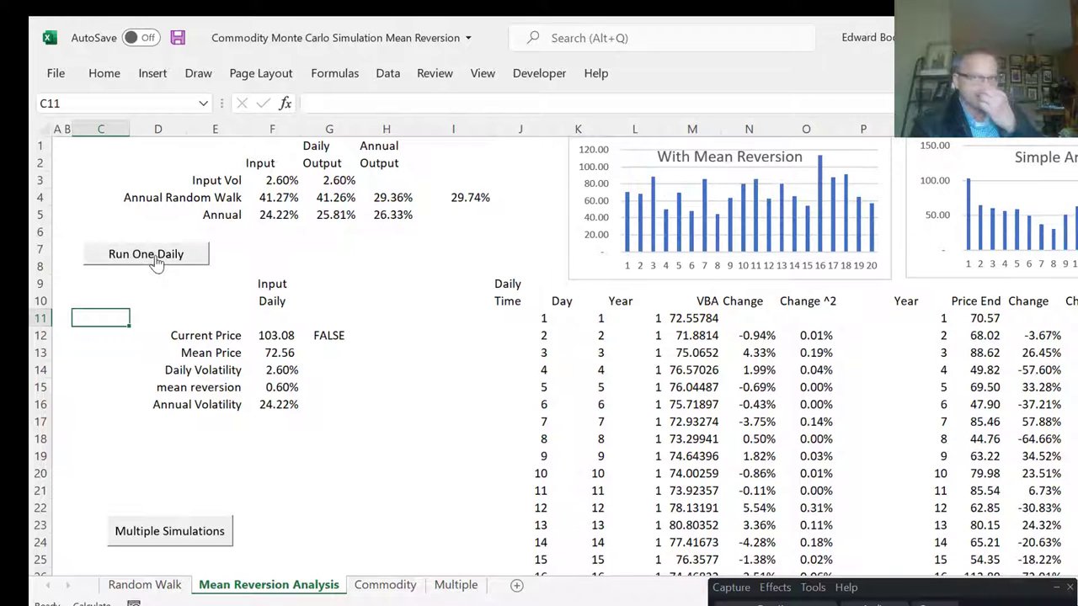
{"action": "left_click", "coordinate": [156, 262]}
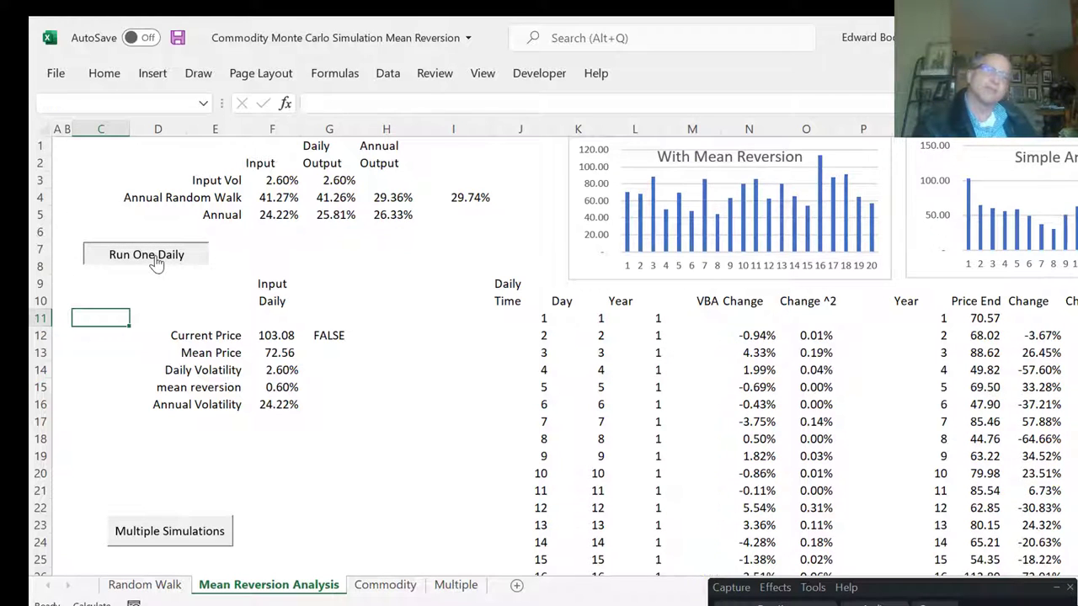
{"action": "left_click", "coordinate": [282, 387]}
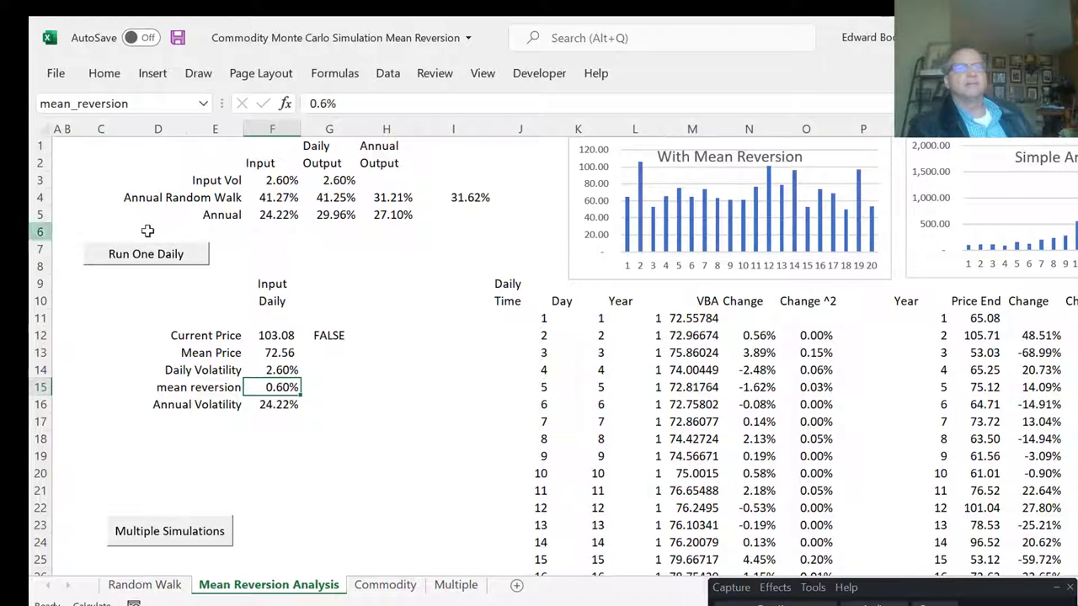
- Keep rerunning the simulation until outputs show 2.60% daily and 28.86% annual volatility
{"action": "left_click", "coordinate": [162, 259]}
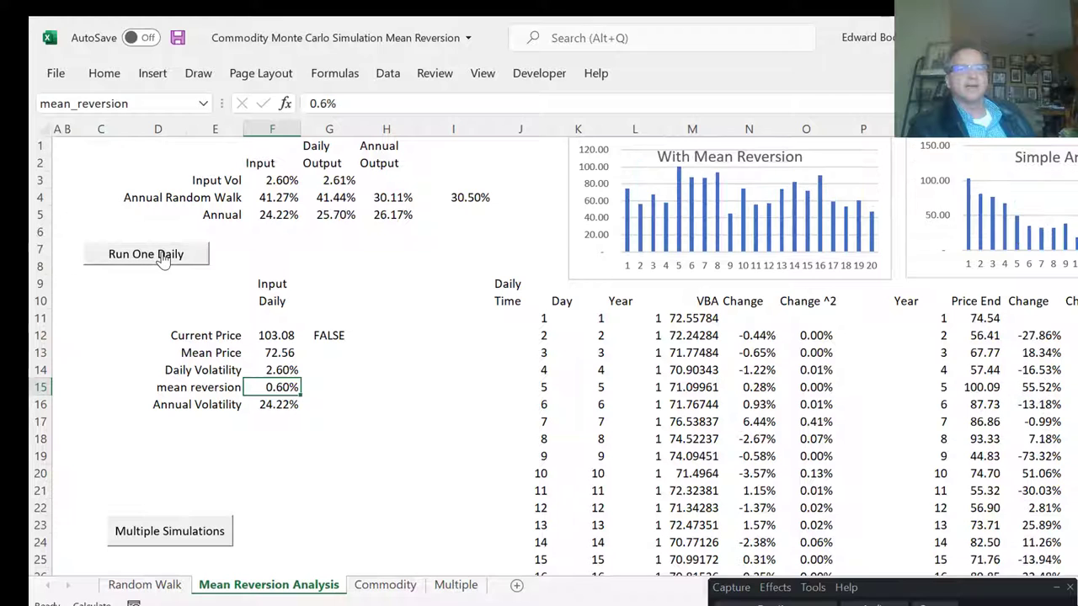
{"action": "left_click", "coordinate": [163, 260]}
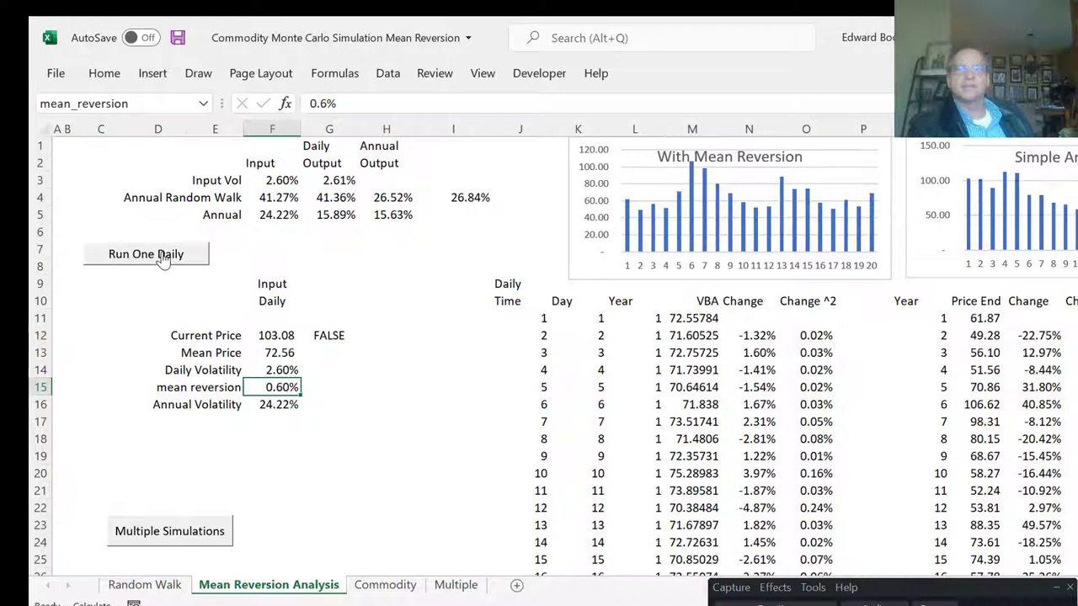
{"action": "left_click", "coordinate": [162, 260]}
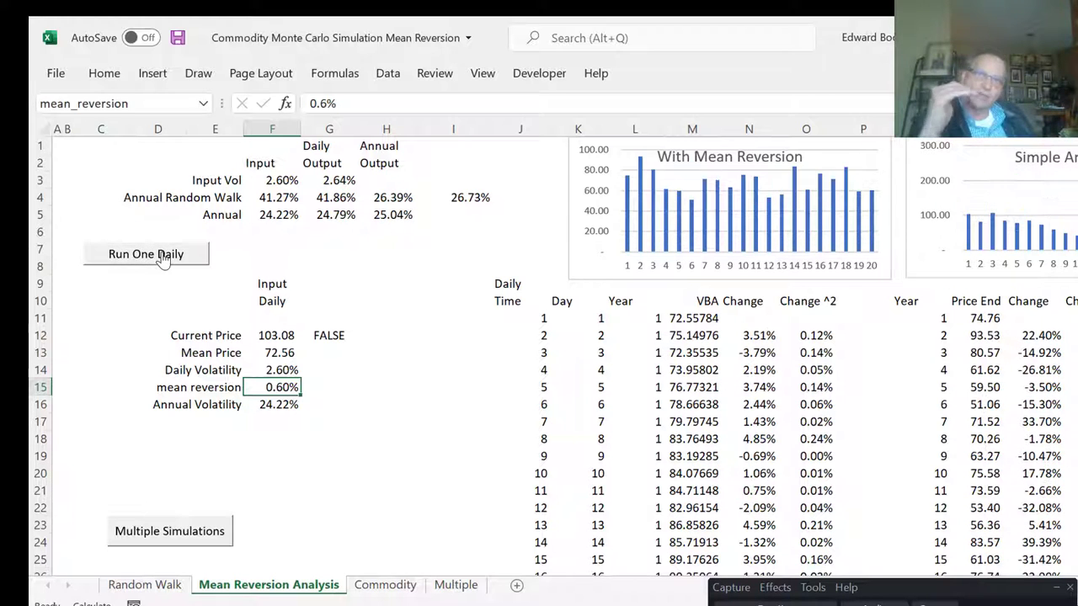
{"action": "left_click", "coordinate": [162, 259]}
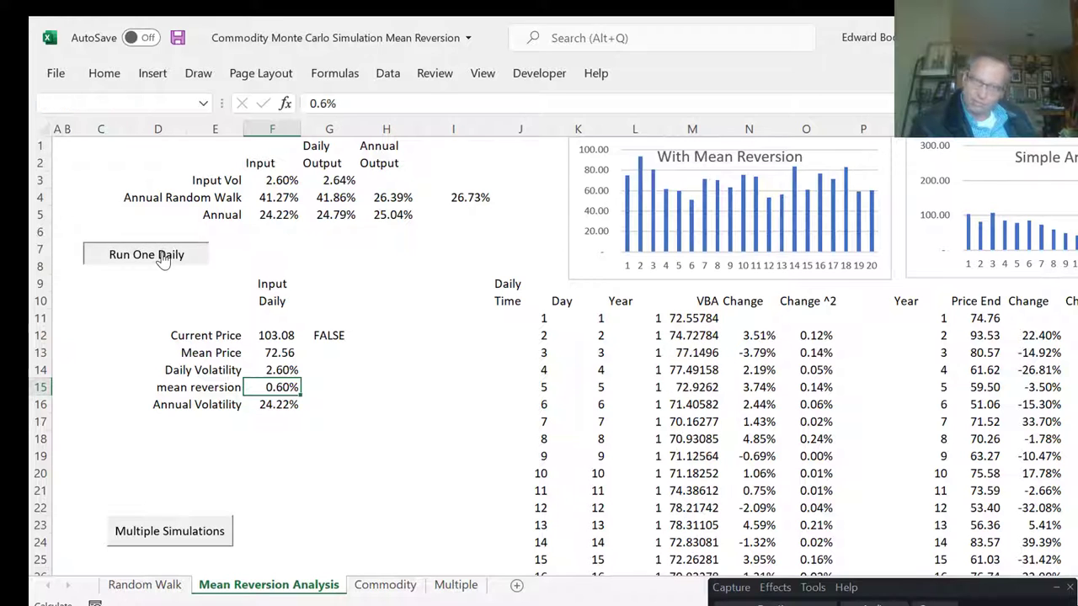
{"action": "left_click", "coordinate": [163, 259]}
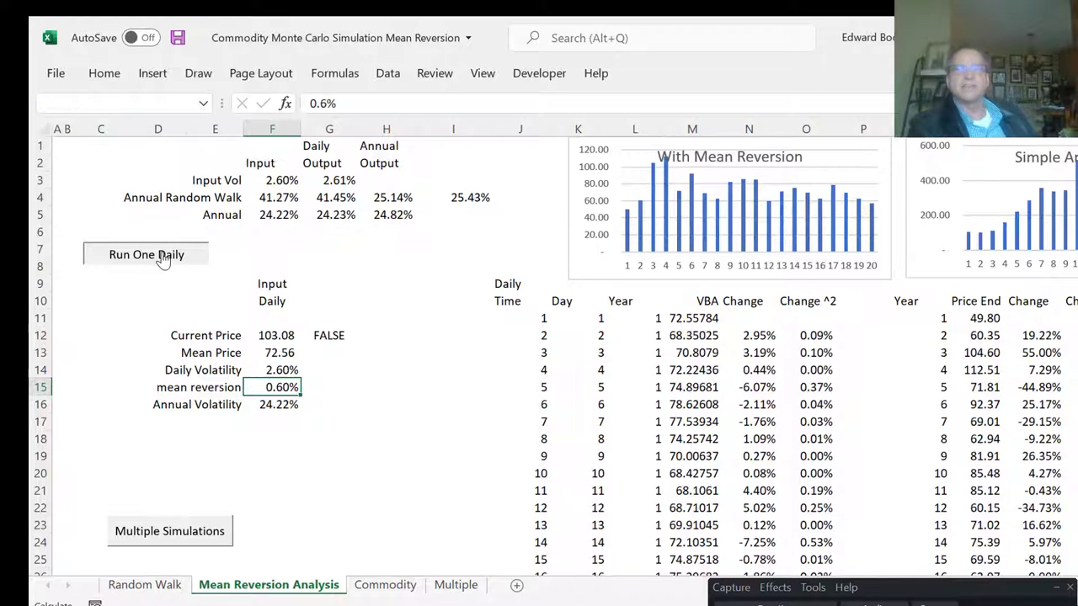
{"action": "left_click", "coordinate": [163, 259]}
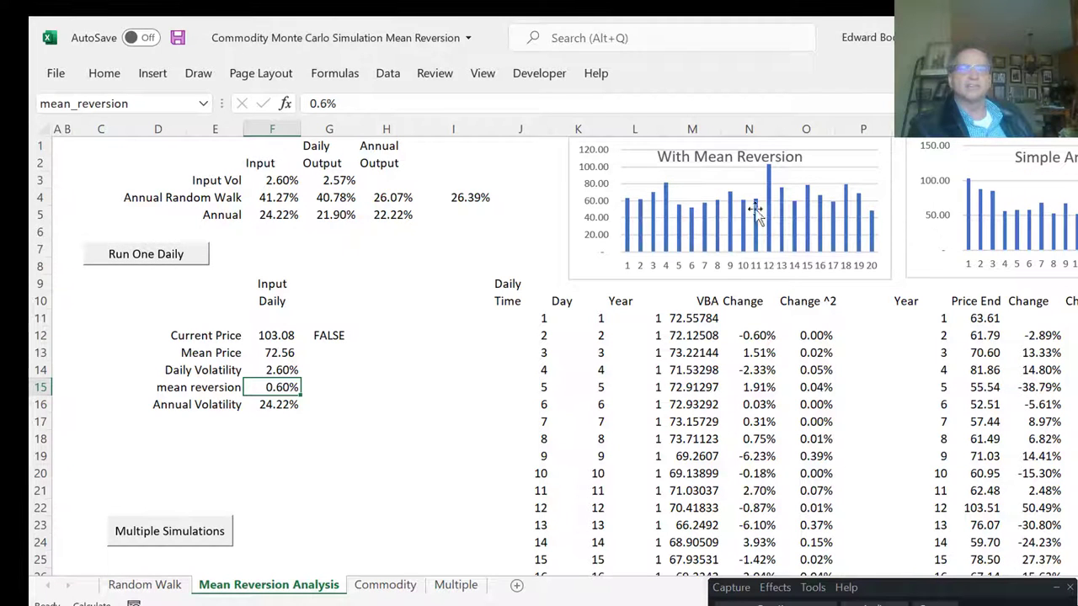
{"action": "left_click", "coordinate": [178, 261]}
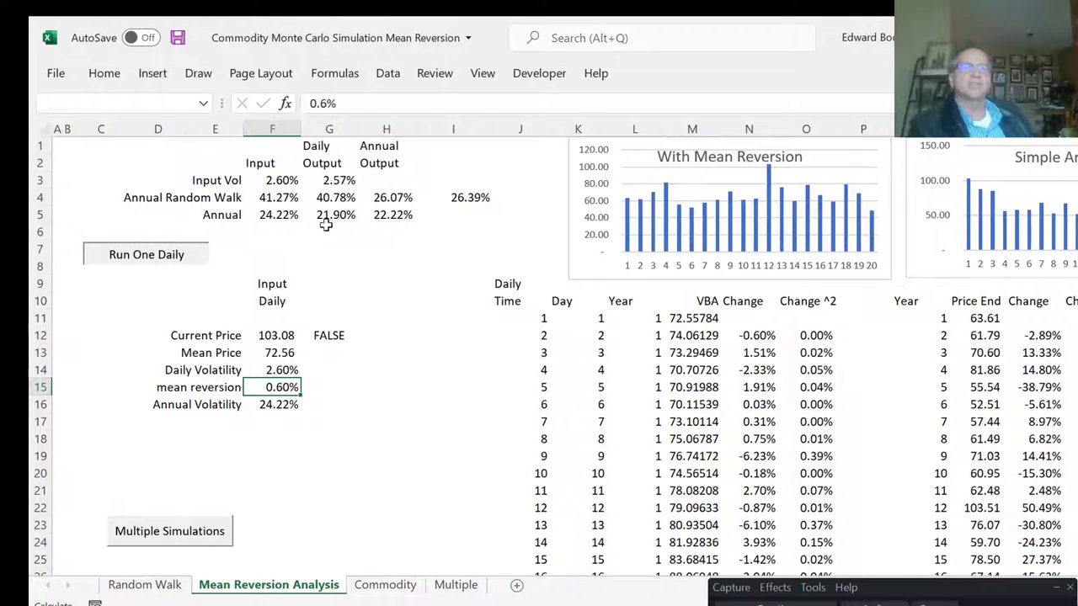
{"action": "left_click", "coordinate": [178, 260]}
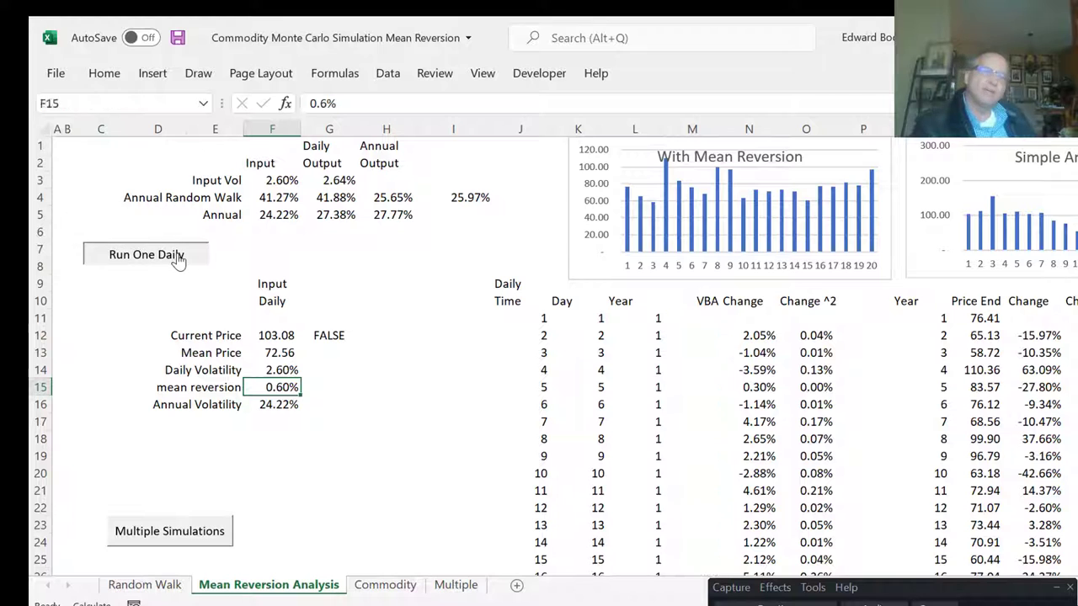
{"action": "left_click", "coordinate": [177, 259]}
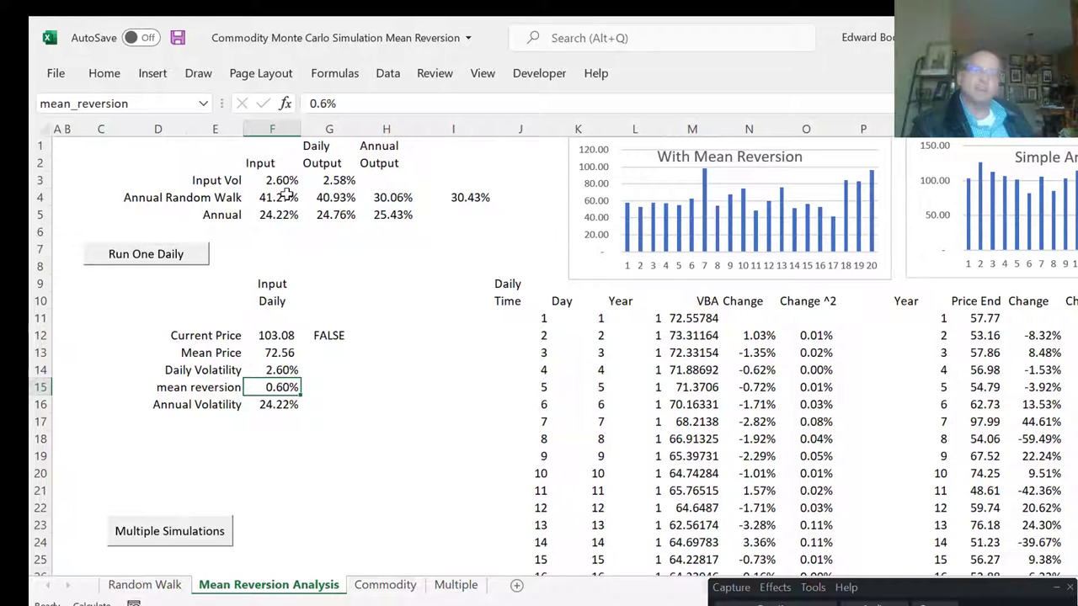
{"action": "left_click", "coordinate": [154, 261]}
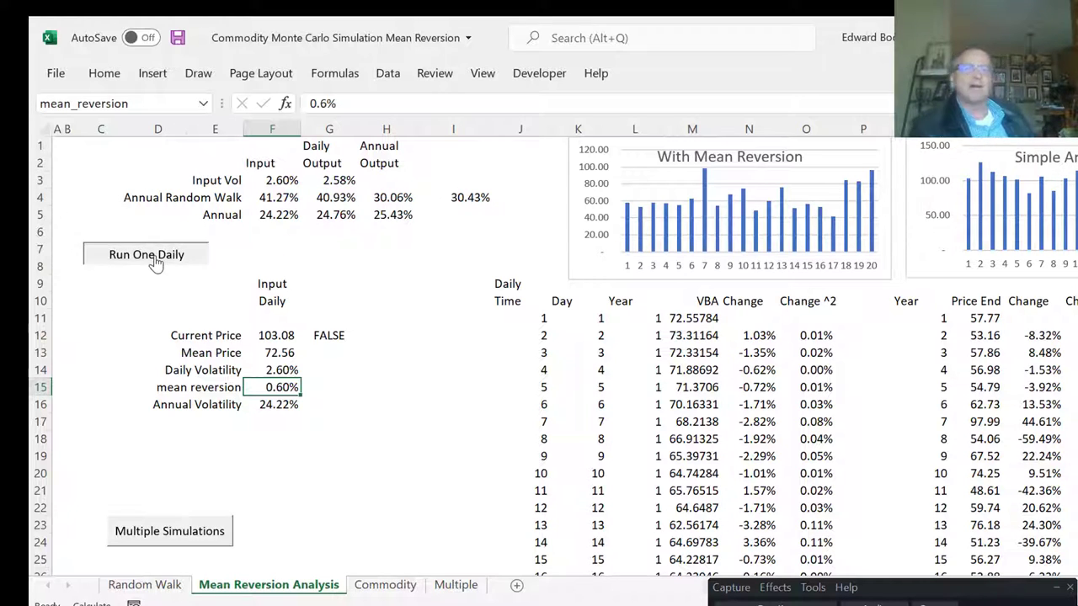
{"action": "left_click", "coordinate": [154, 261]}
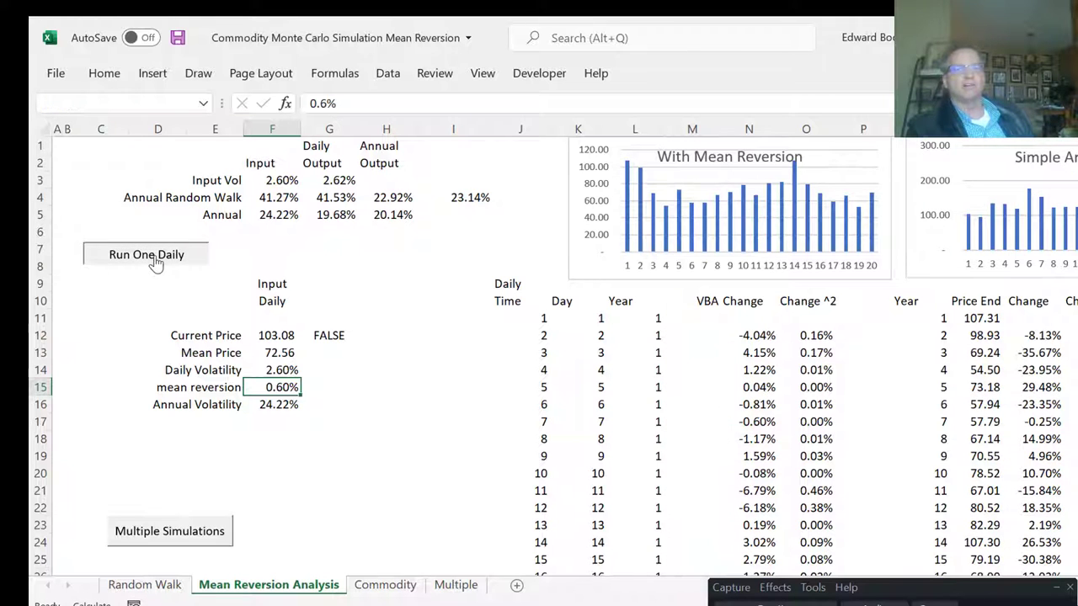
{"action": "left_click", "coordinate": [154, 261]}
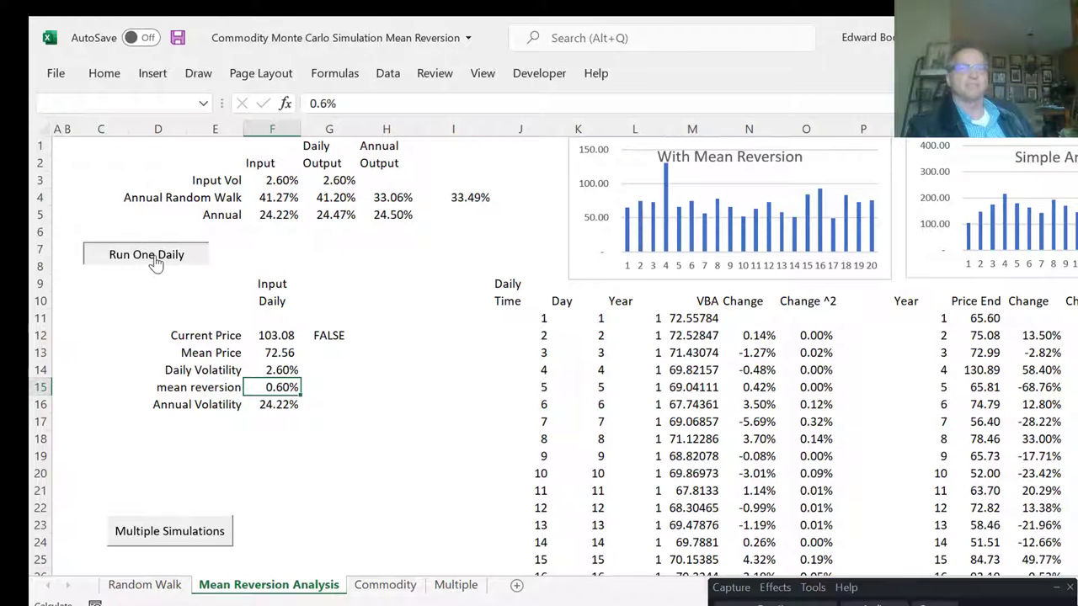
{"action": "left_click", "coordinate": [154, 261]}
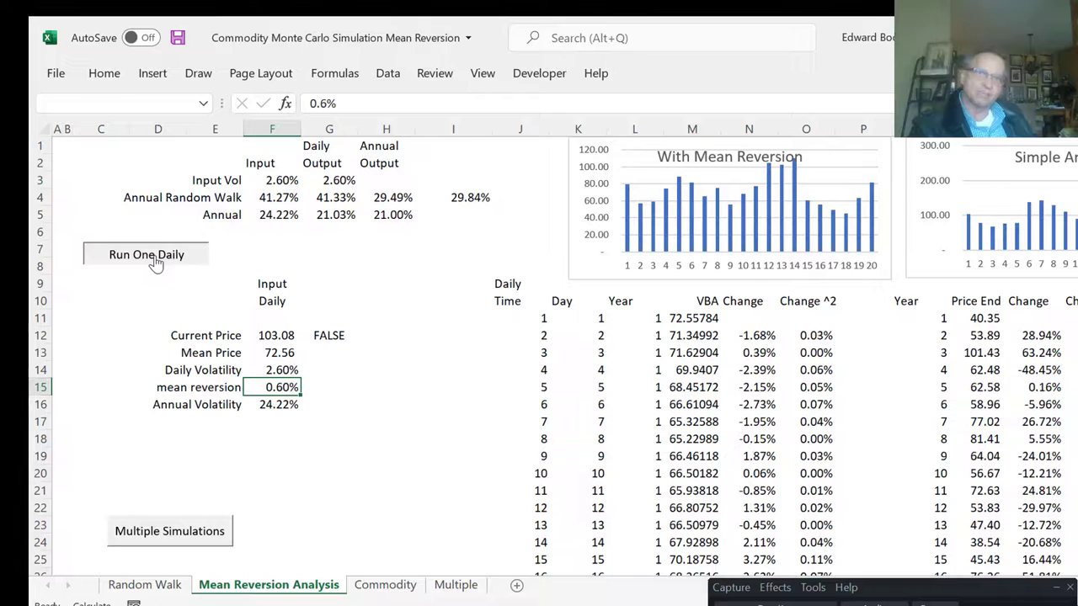
{"action": "left_click", "coordinate": [154, 261]}
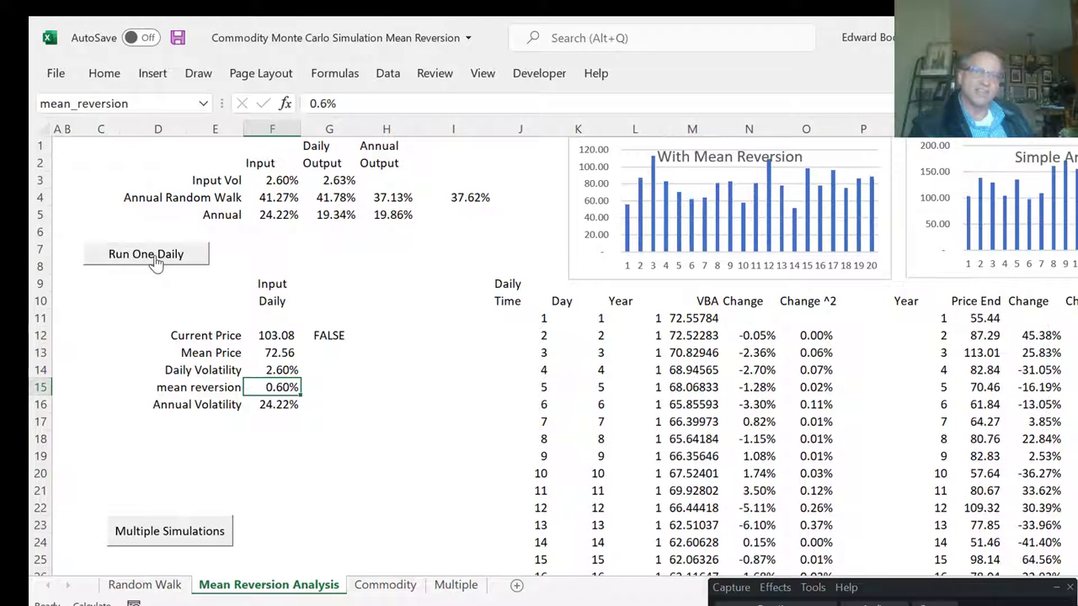
{"action": "left_click", "coordinate": [154, 261]}
{"action": "left_click", "coordinate": [155, 261]}
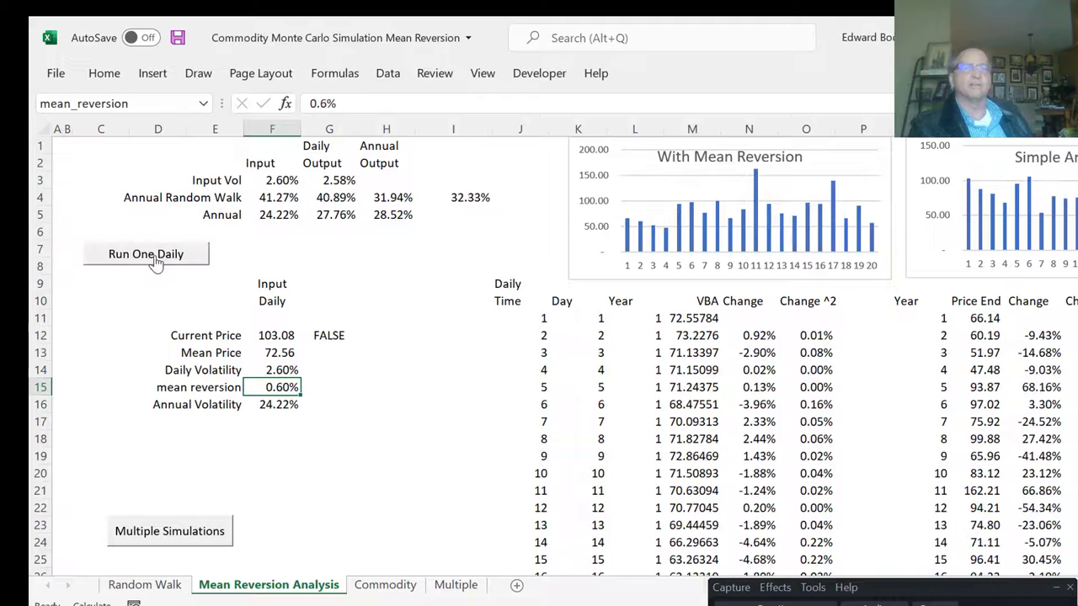
{"action": "left_click", "coordinate": [154, 261]}
{"action": "left_click", "coordinate": [155, 262]}
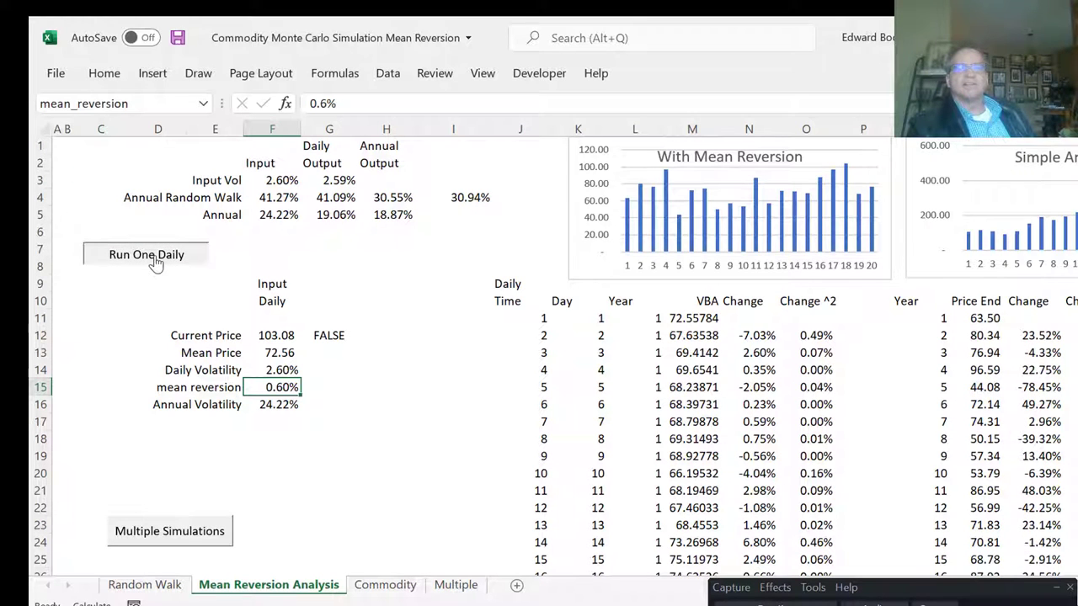
{"action": "left_click", "coordinate": [154, 261]}
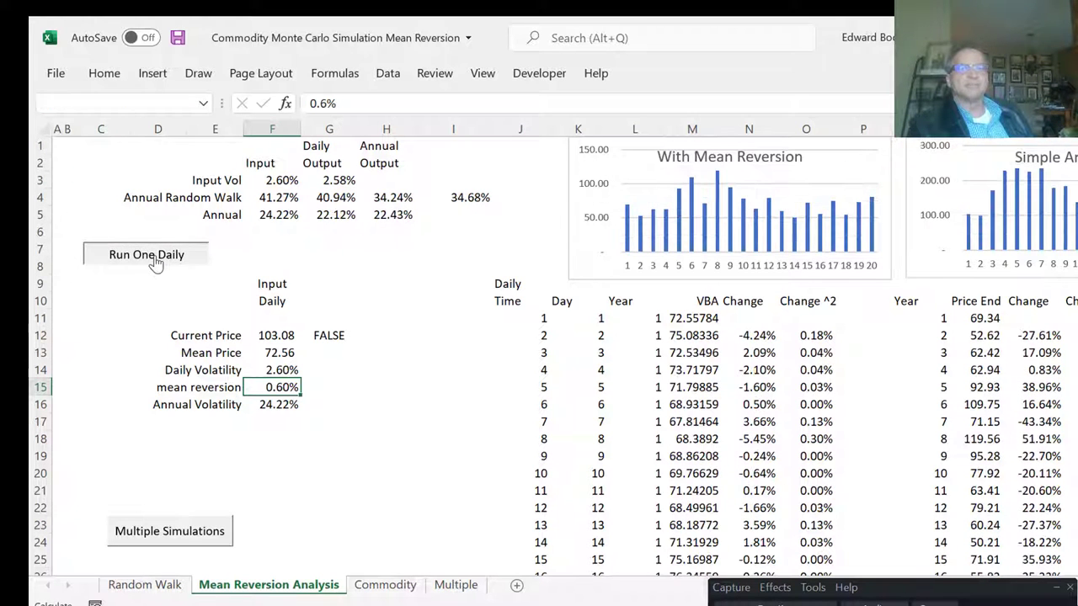
{"action": "left_click", "coordinate": [154, 261]}
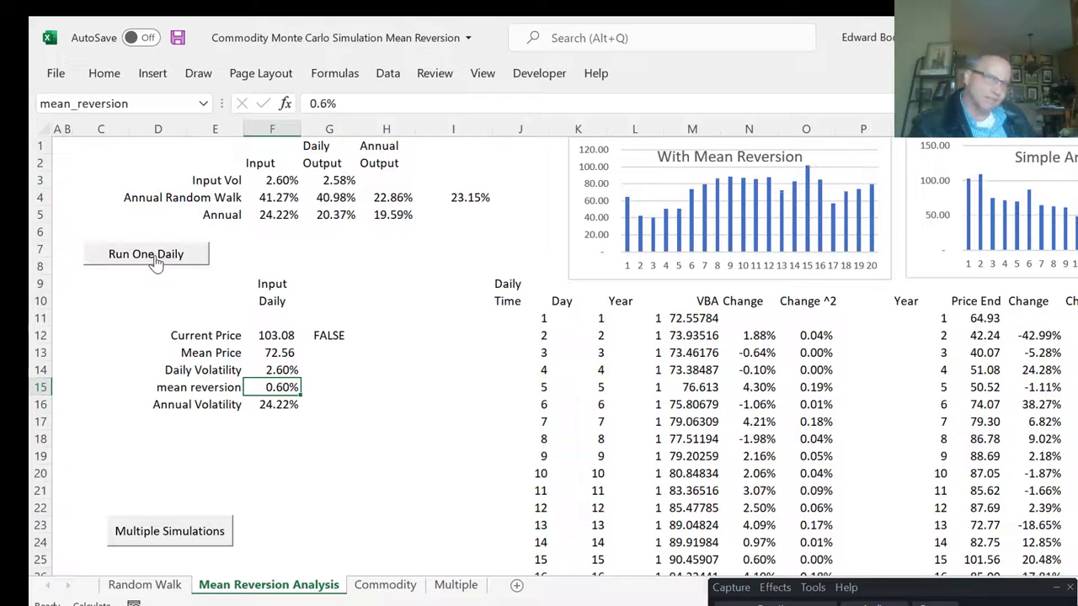
{"action": "left_click", "coordinate": [154, 261]}
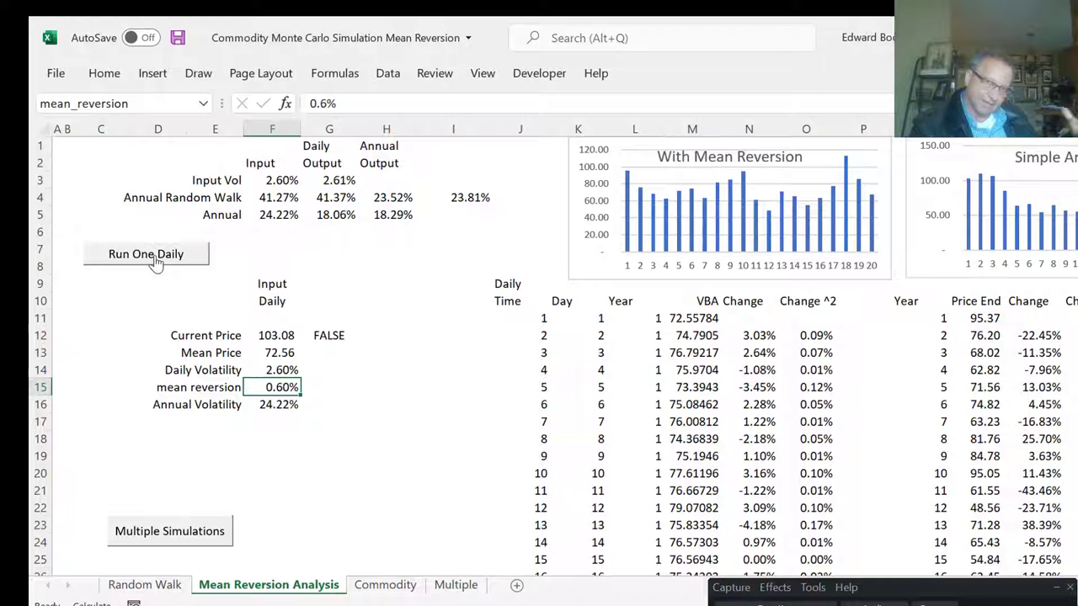
{"action": "left_click", "coordinate": [154, 261]}
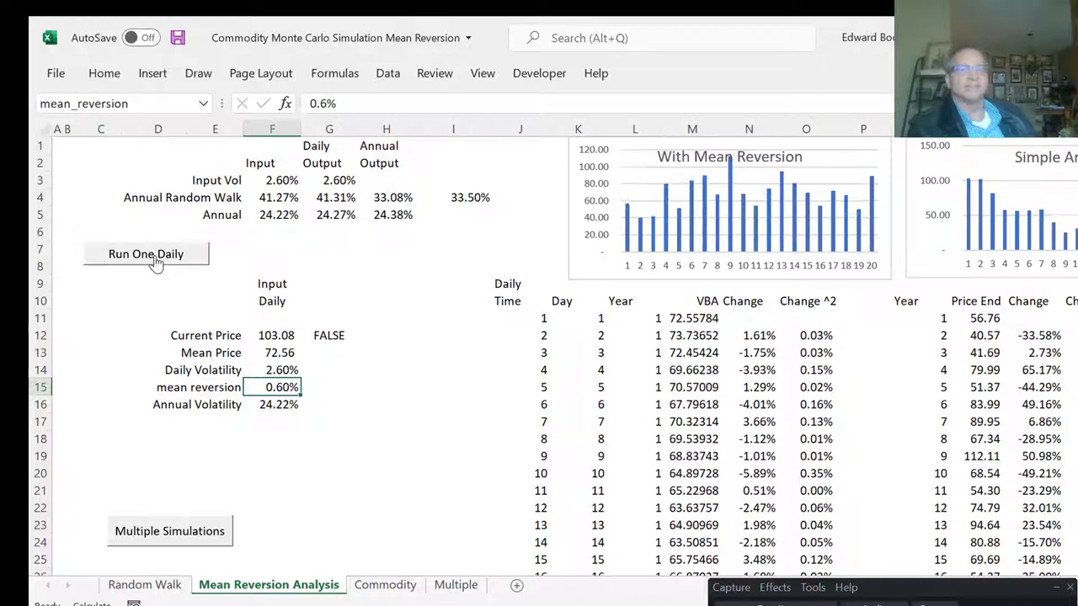
{"action": "left_click", "coordinate": [154, 261]}
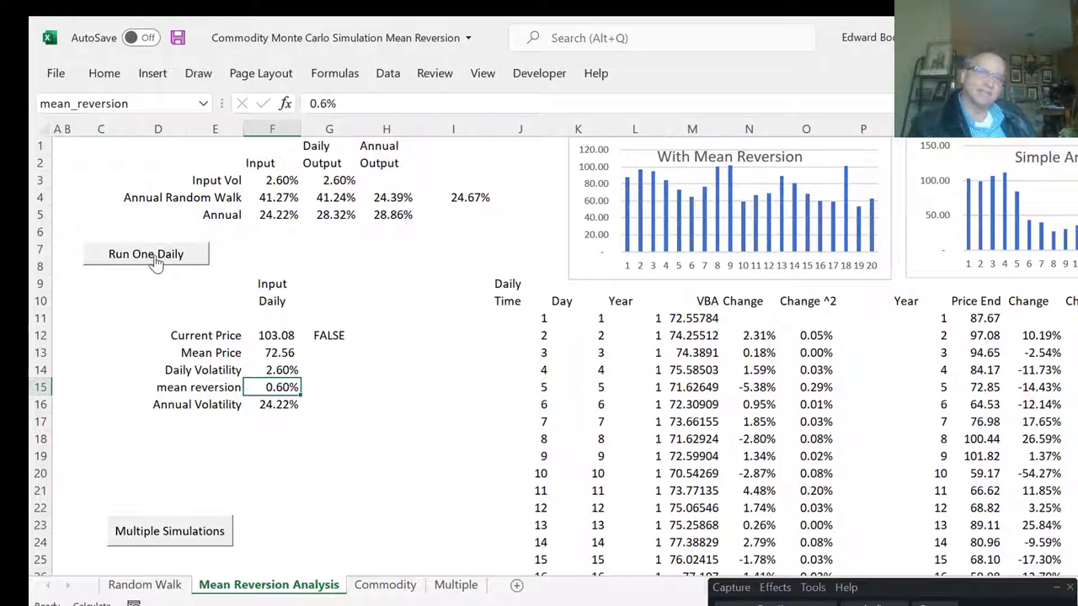
{"action": "left_click", "coordinate": [462, 476]}
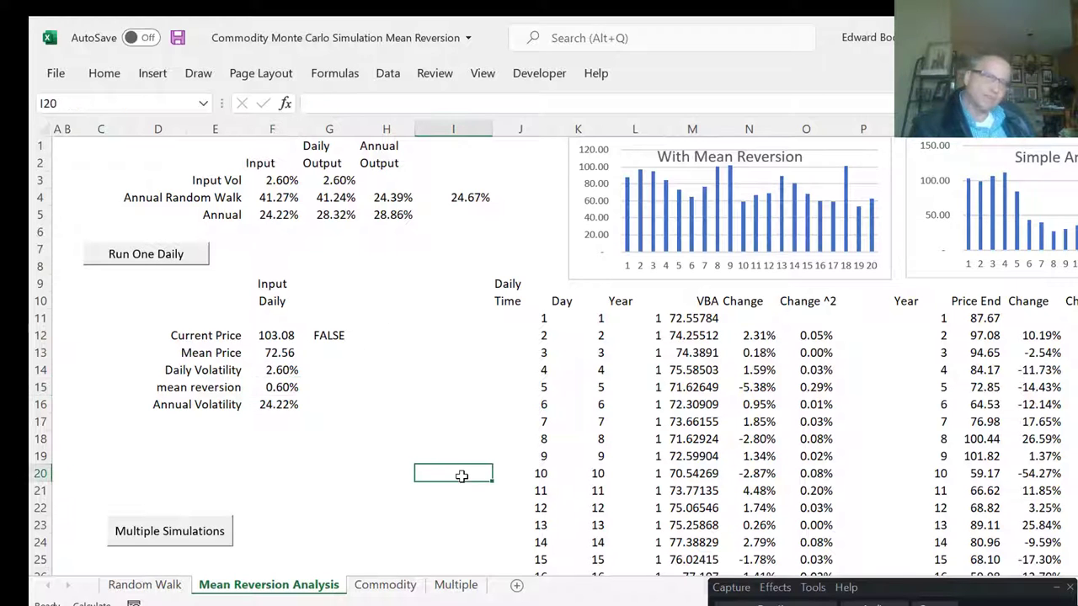
{"action": "left_click", "coordinate": [143, 586]}
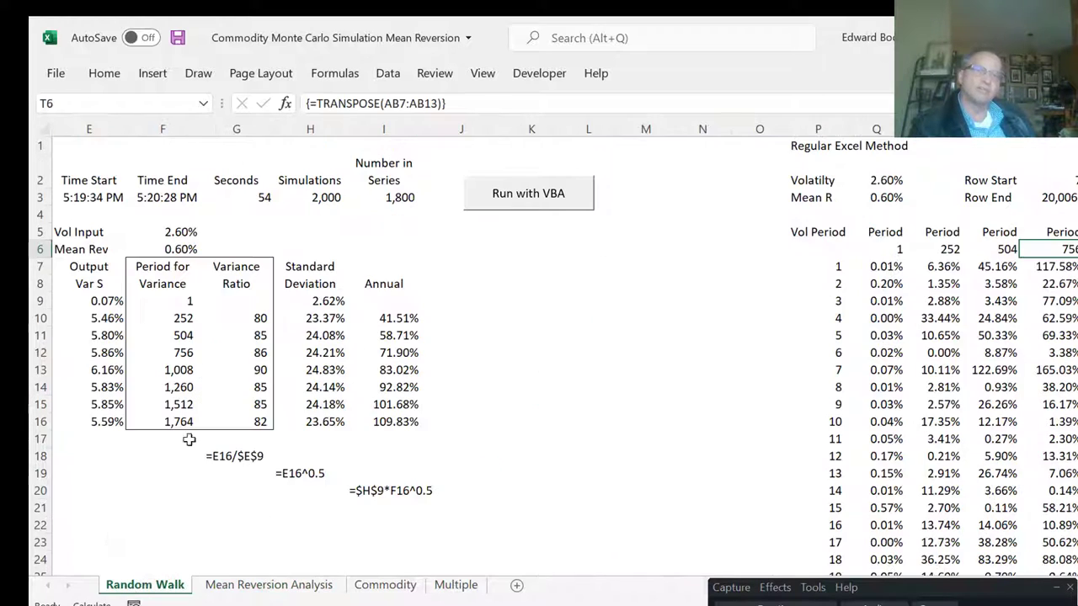
{"action": "left_click", "coordinate": [491, 288]}
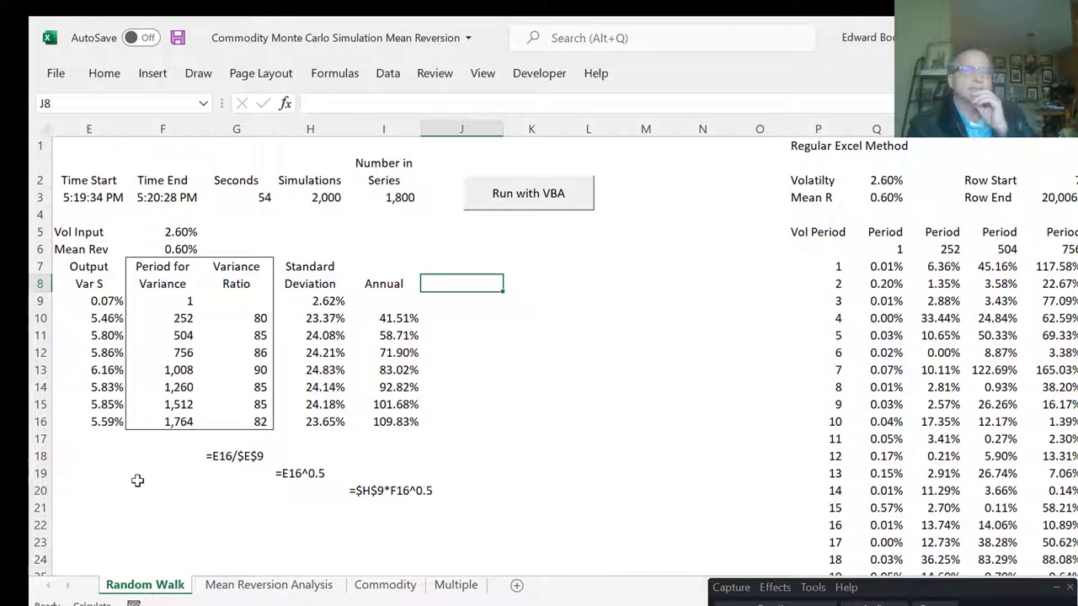
{"action": "left_click", "coordinate": [104, 486]}
{"action": "key", "text": "Left"}
{"action": "key", "text": "Left"}
{"action": "key", "text": "Left"}
{"action": "key", "text": "Left"}
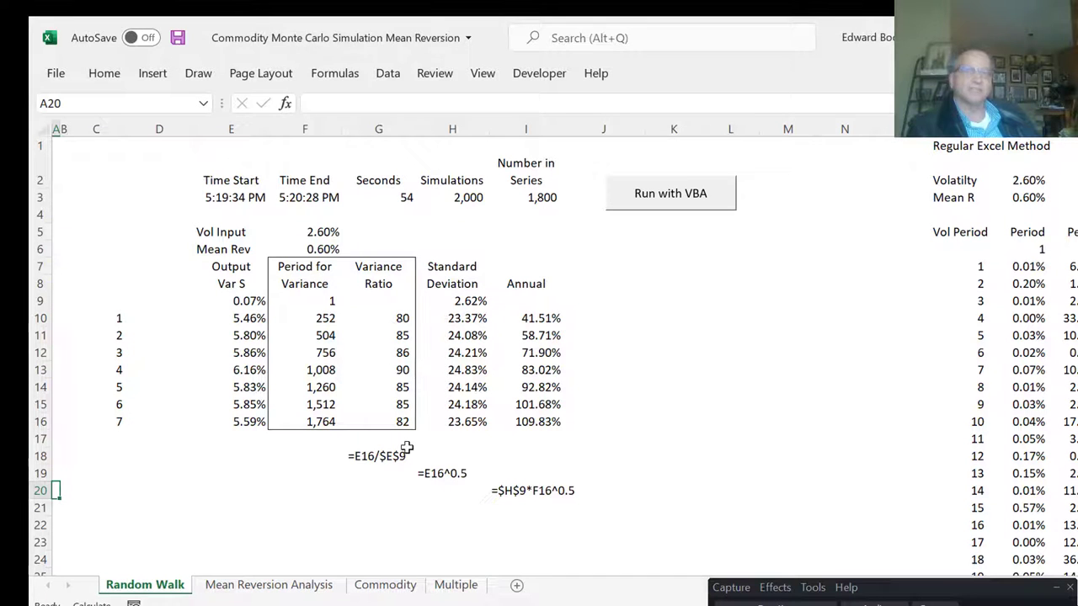
{"action": "left_click", "coordinate": [307, 523]}
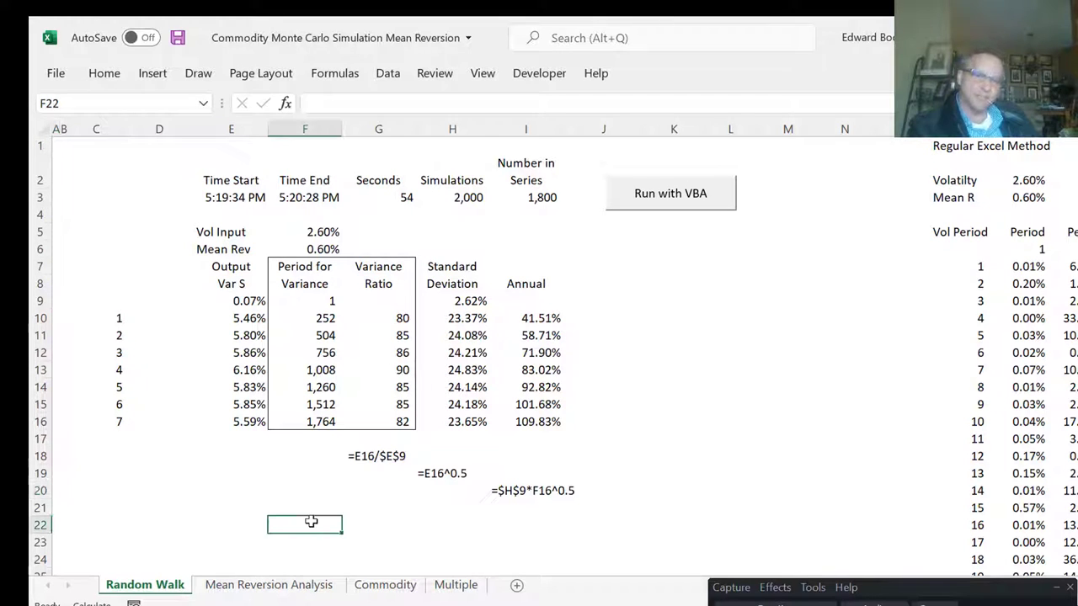
{"action": "left_click", "coordinate": [272, 585]}
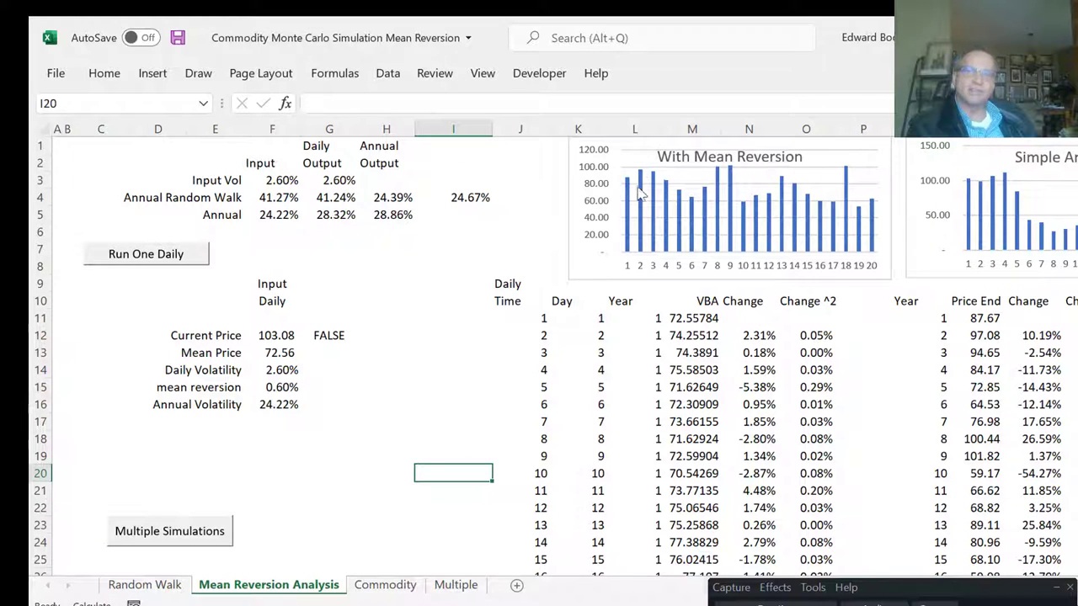
{"action": "left_click", "coordinate": [452, 439]}
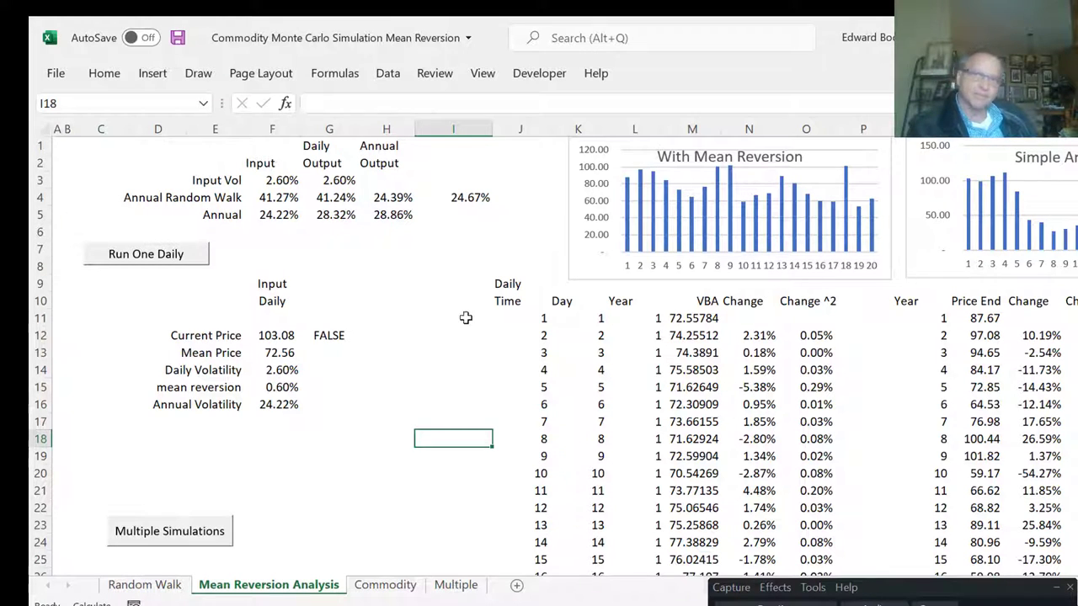
{"action": "left_click", "coordinate": [437, 331]}
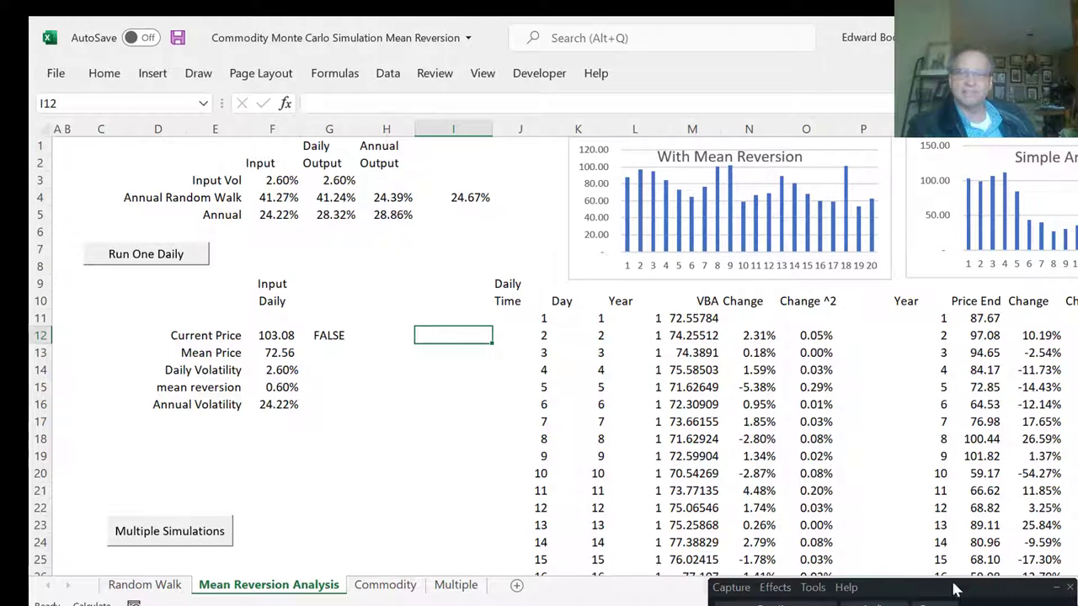
{"action": "left_click", "coordinate": [1053, 588]}
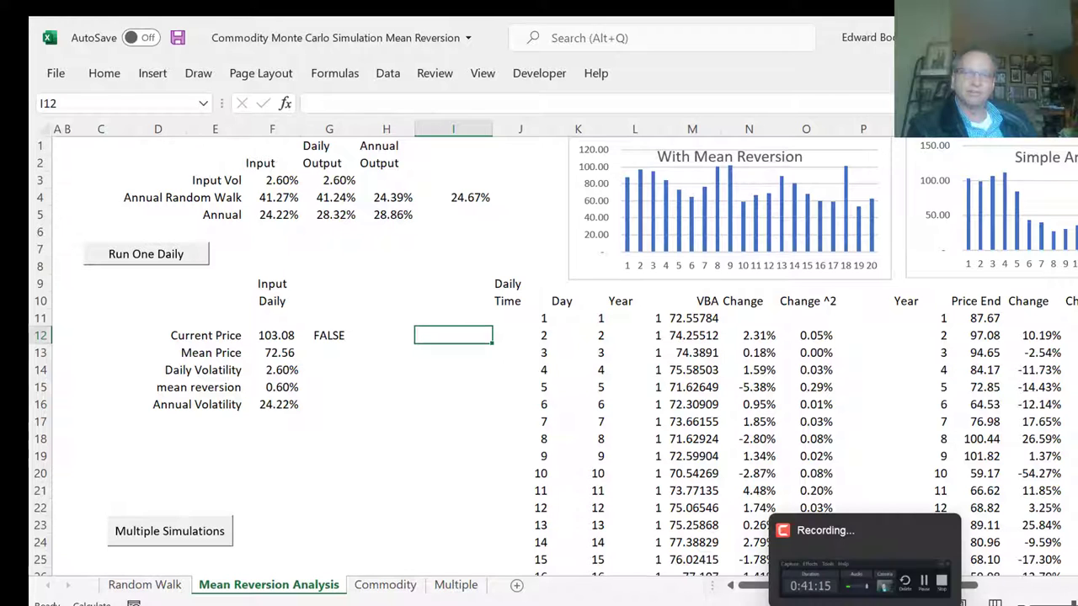
- Switch to Monte Carlo.pptx in PowerPoint and advance from slide 28 to blank slide 31
{"action": "key", "text": "alt+Tab"}
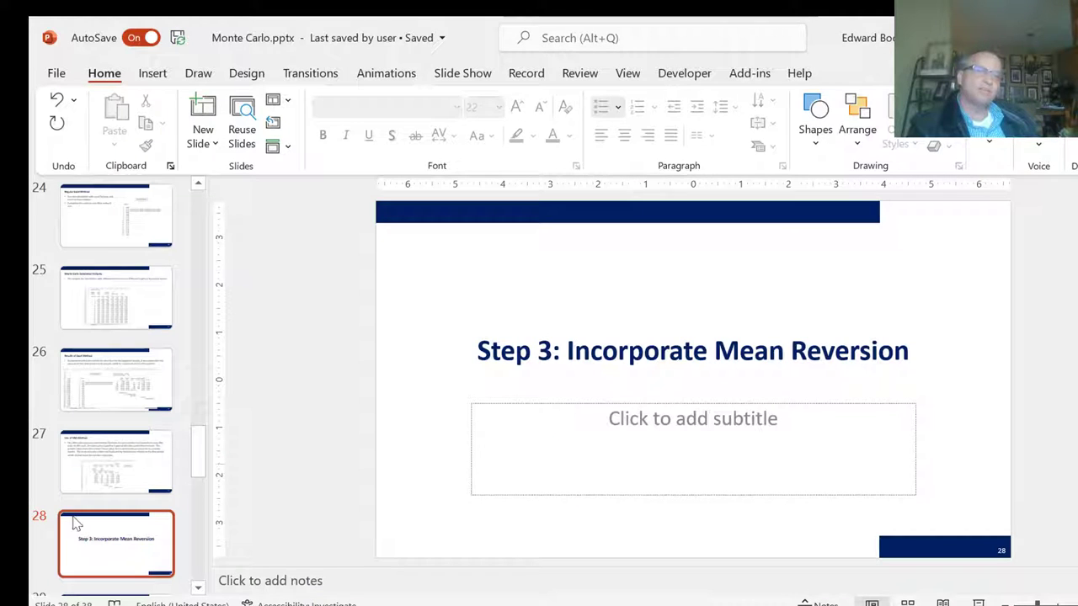
{"action": "key", "text": "Down"}
{"action": "key", "text": "Down"}
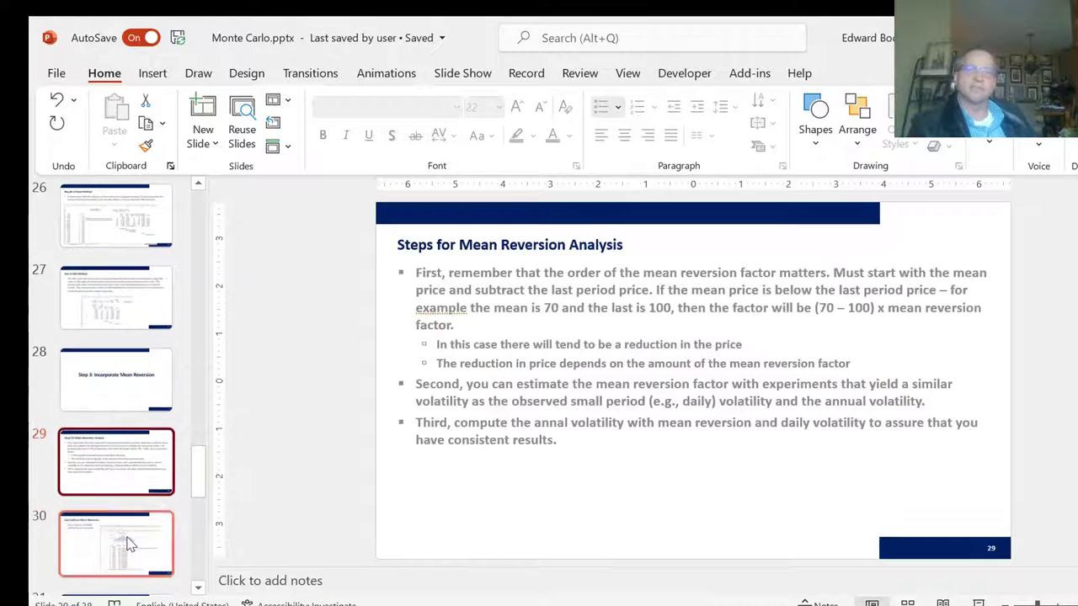
{"action": "key", "text": "Down"}
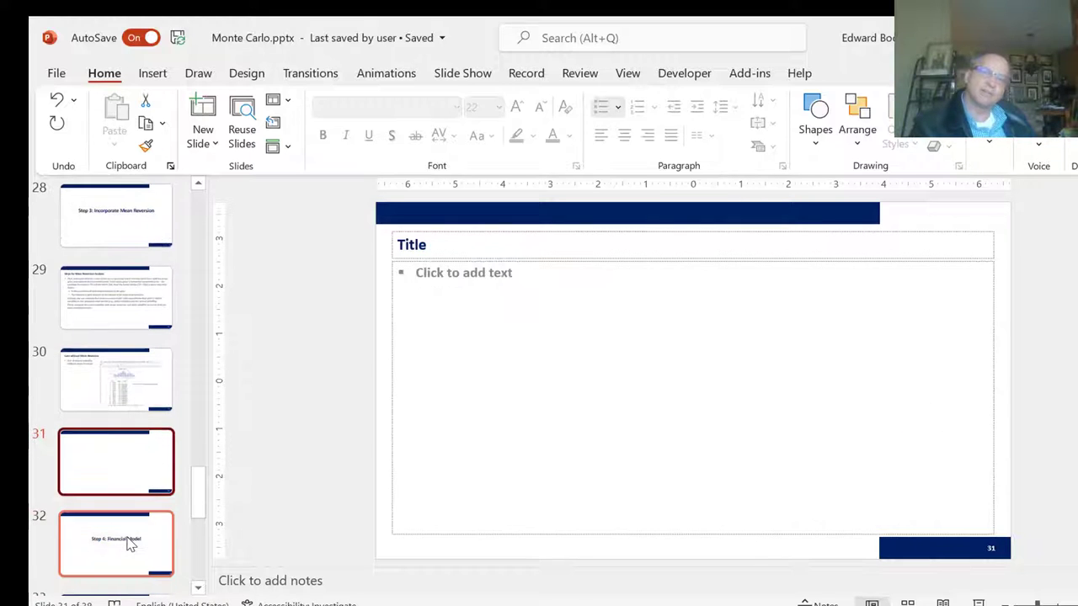